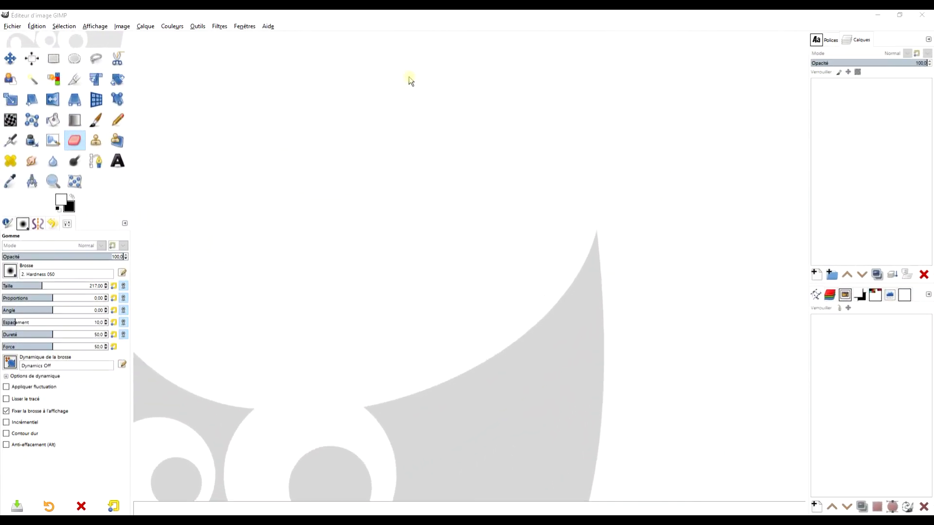
Step: Switch to the browser, open the Pixabay hand photo at 1280×853 full size, and copy the image
{"action": "left_click", "coordinate": [364, 19]}
{"action": "left_click", "coordinate": [35, 516]}
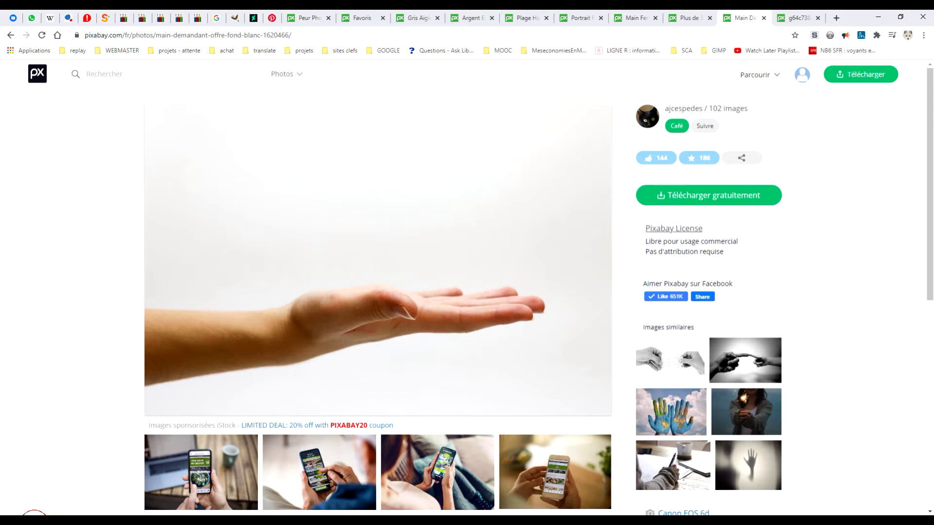
{"action": "left_click", "coordinate": [705, 199]}
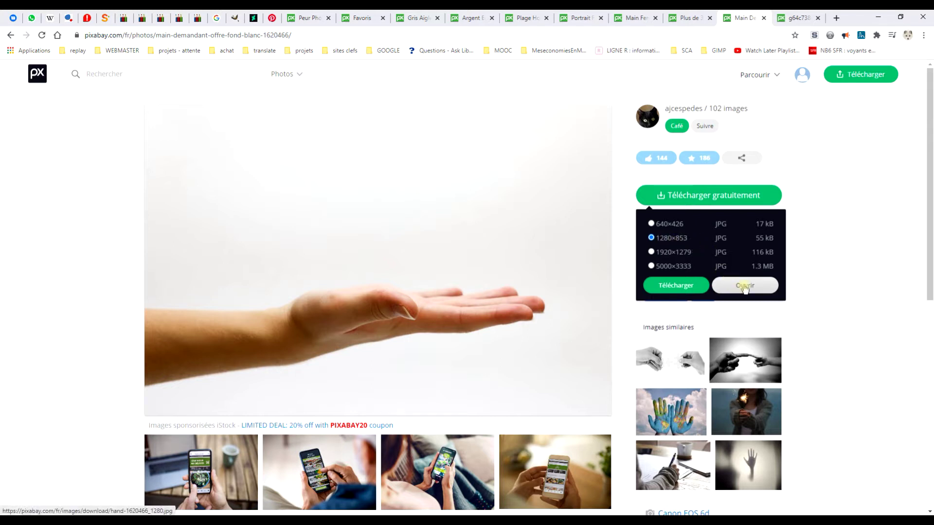
{"action": "left_click", "coordinate": [791, 19]}
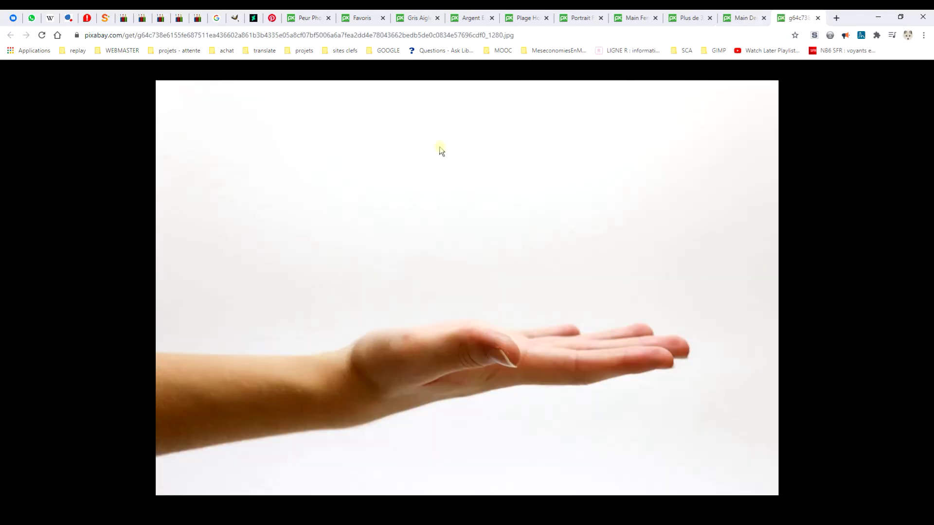
{"action": "right_click", "coordinate": [412, 140]}
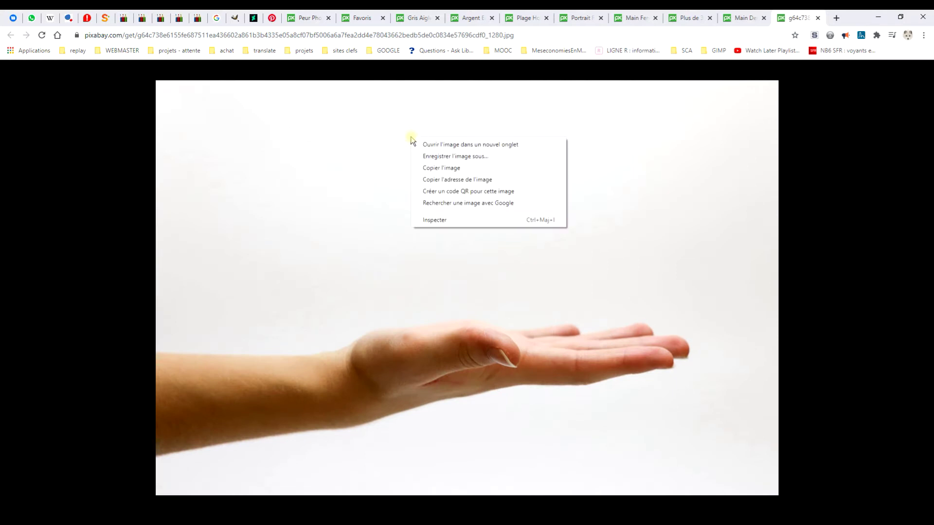
{"action": "left_click", "coordinate": [456, 170]}
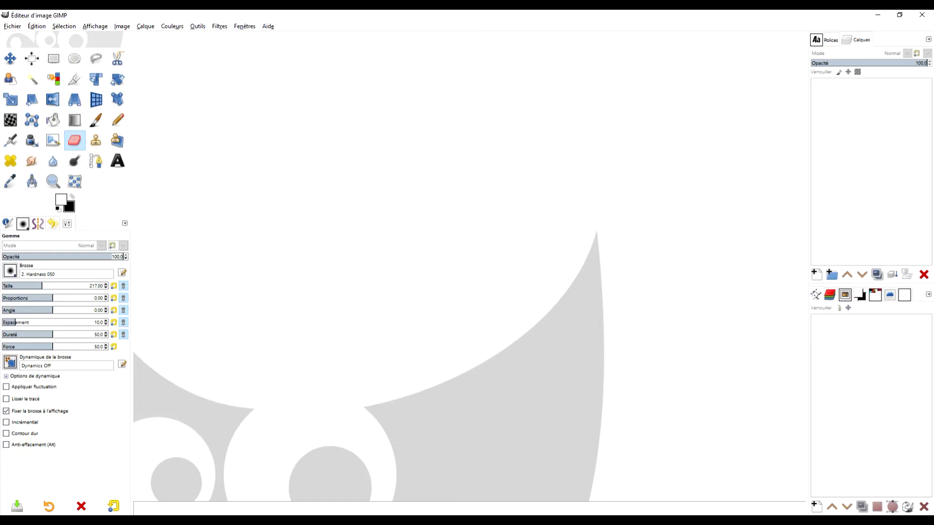
Step: Switch to GIMP and paste the copied hand photo as a new image
{"action": "left_click", "coordinate": [31, 24]}
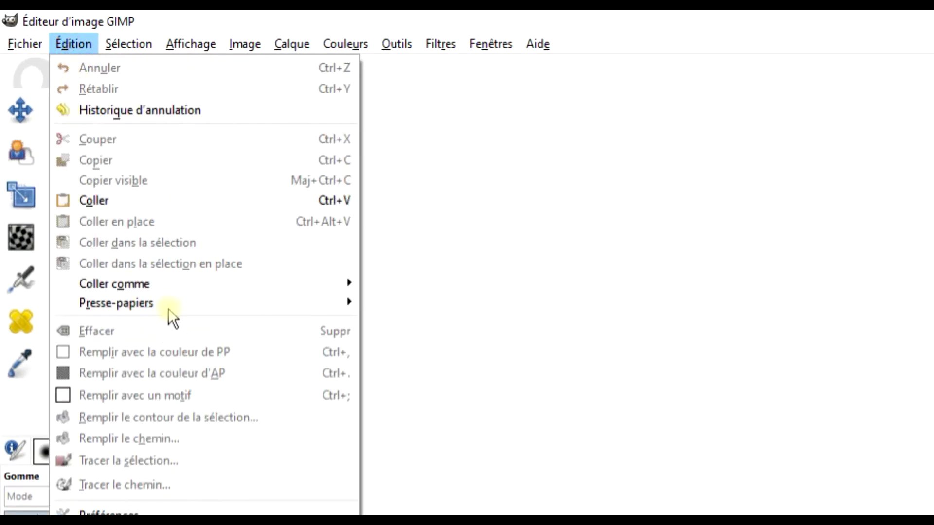
{"action": "mouse_move", "coordinate": [183, 291]}
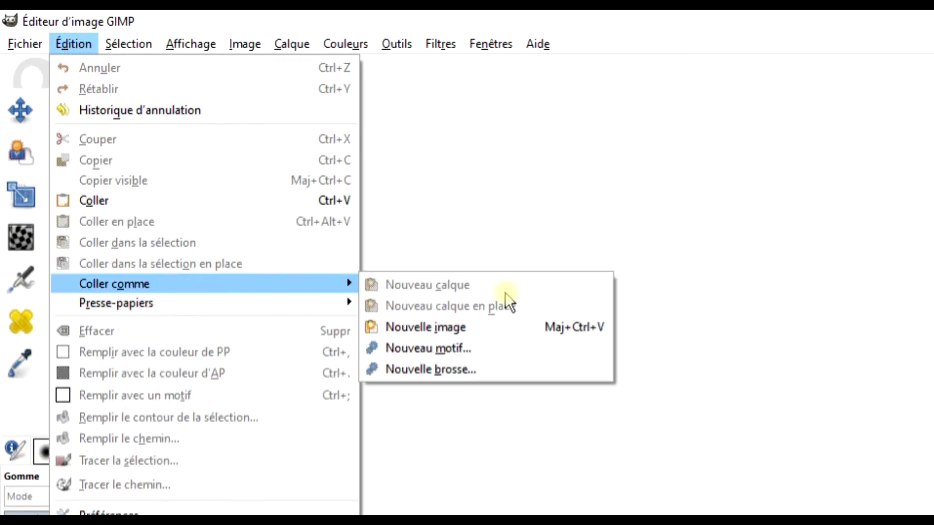
{"action": "left_click", "coordinate": [478, 326]}
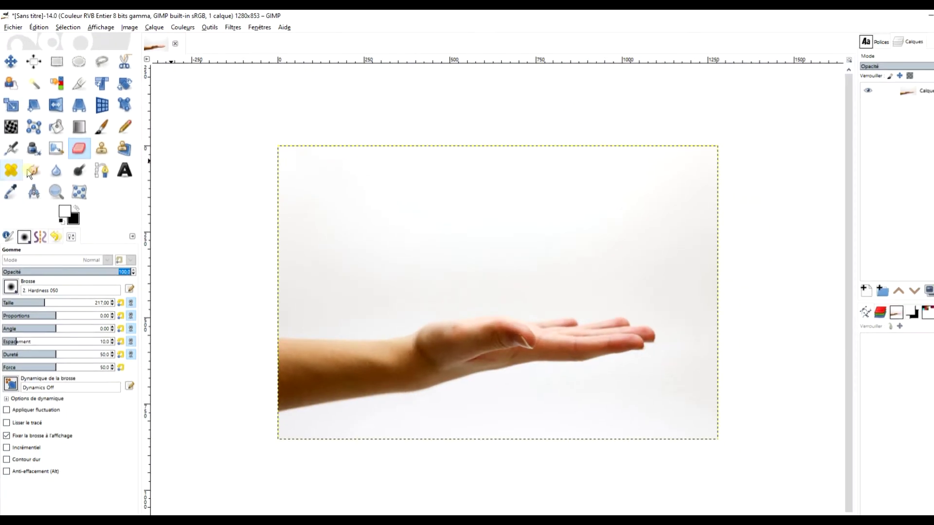
Step: Duplicate the pasted hand photo layer
{"action": "left_click", "coordinate": [50, 182]}
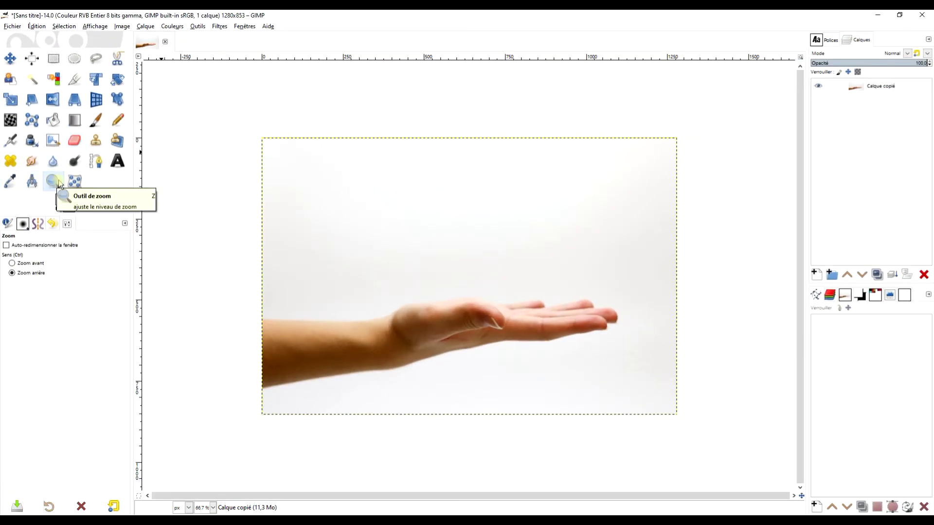
{"action": "left_click", "coordinate": [37, 263]}
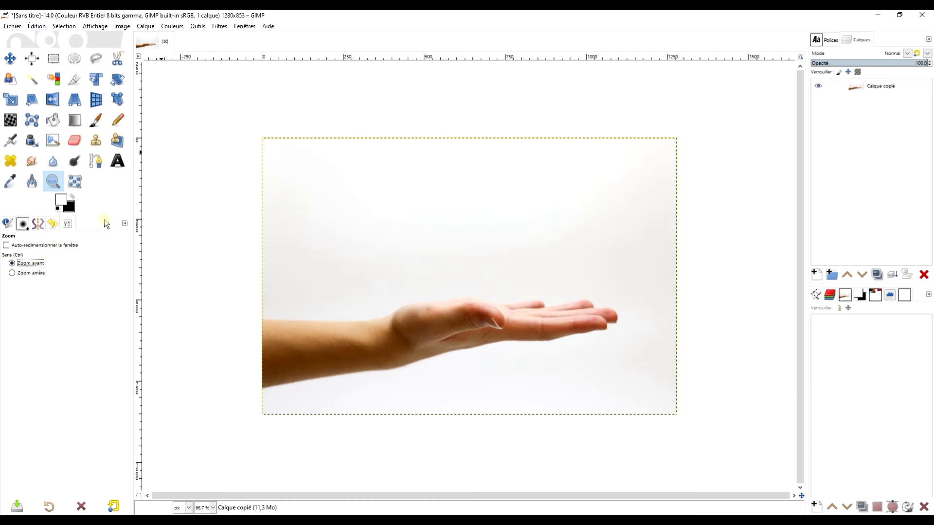
{"action": "left_click_drag", "start_coordinate": [250, 131], "coordinate": [695, 429]}
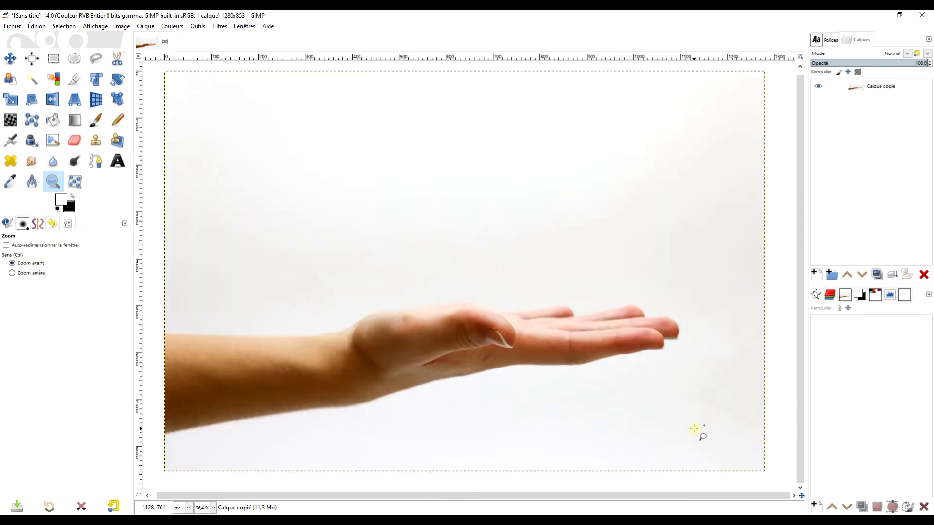
{"action": "left_click", "coordinate": [883, 89]}
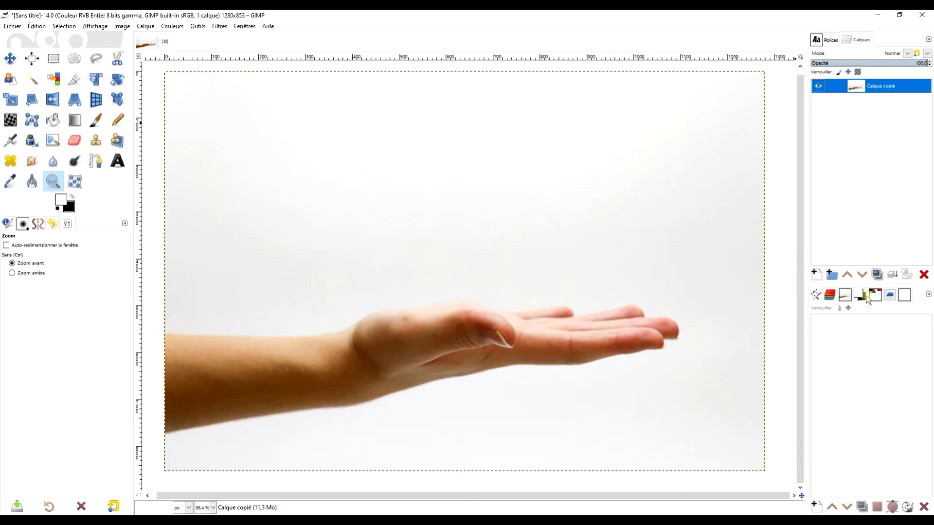
{"action": "left_click", "coordinate": [878, 276]}
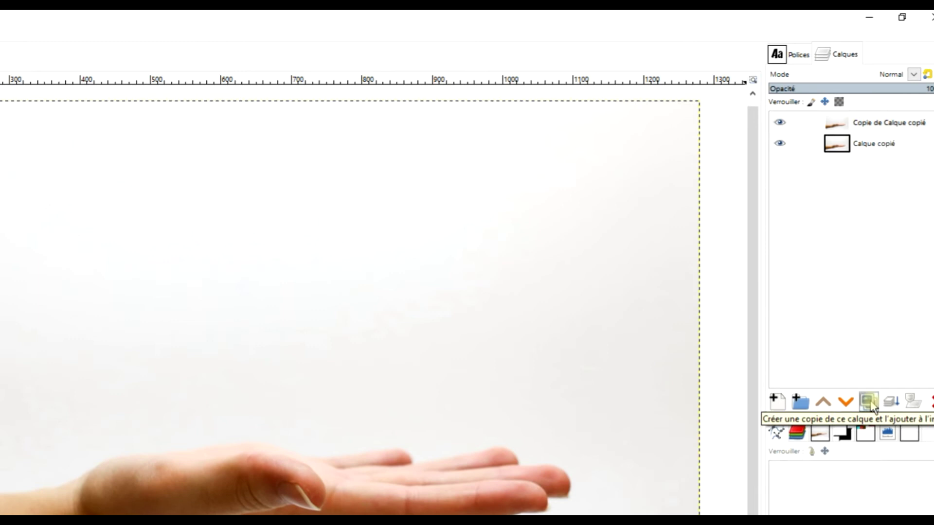
Step: Rename the lower photo layer as original and hide it
{"action": "double_click", "coordinate": [872, 144]}
{"action": "type", "text": "original"}
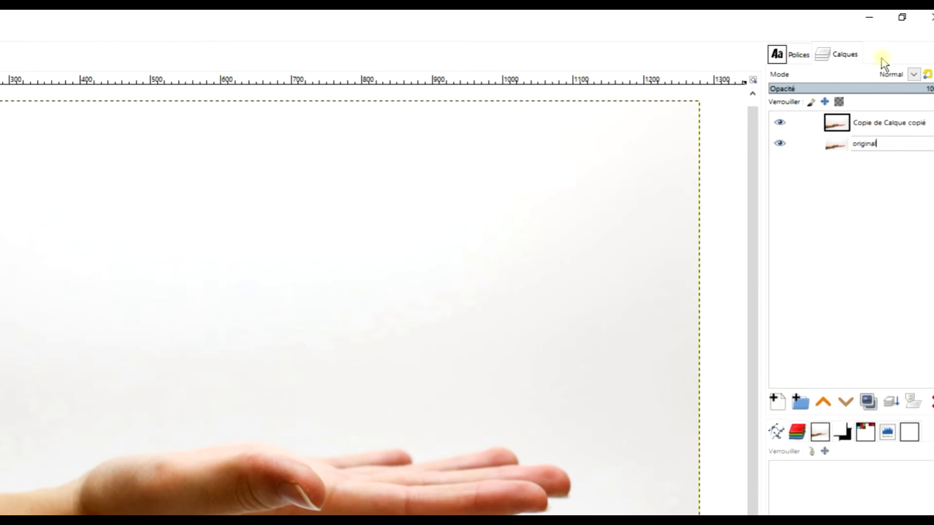
{"action": "key", "text": "Return"}
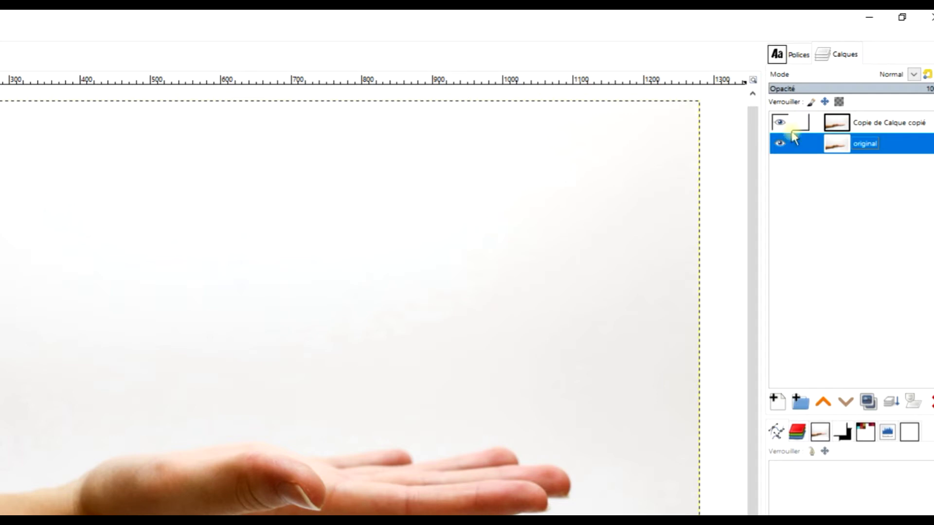
{"action": "left_click", "coordinate": [780, 143]}
Step: Rename the duplicated upper layer as main
{"action": "double_click", "coordinate": [861, 124]}
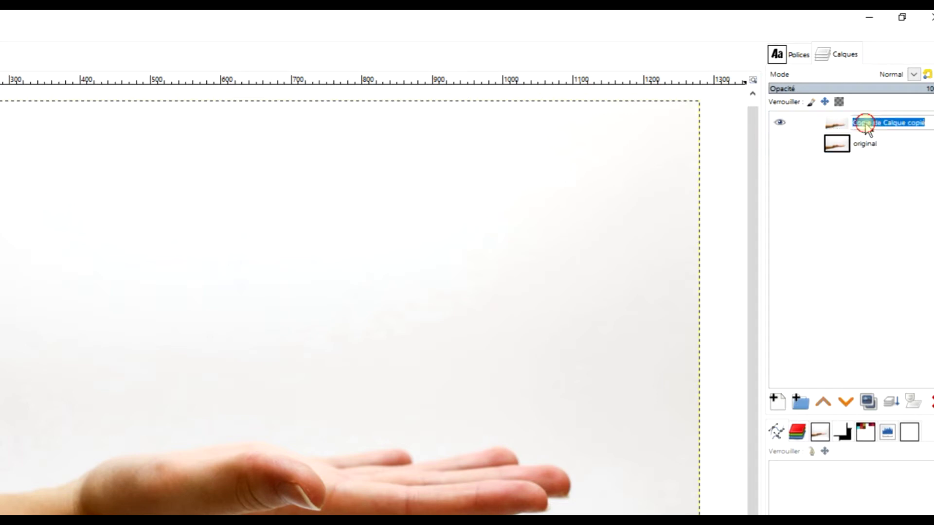
{"action": "type", "text": "main"}
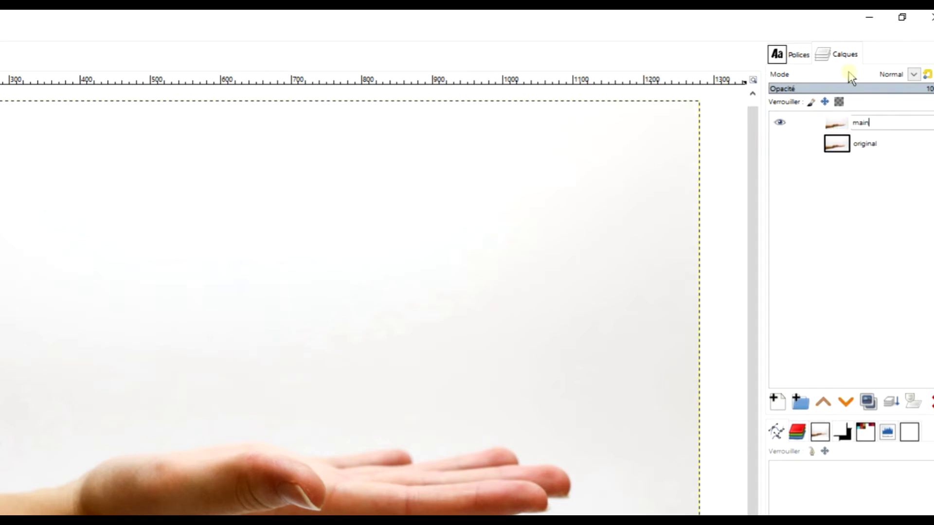
{"action": "key", "text": "Return"}
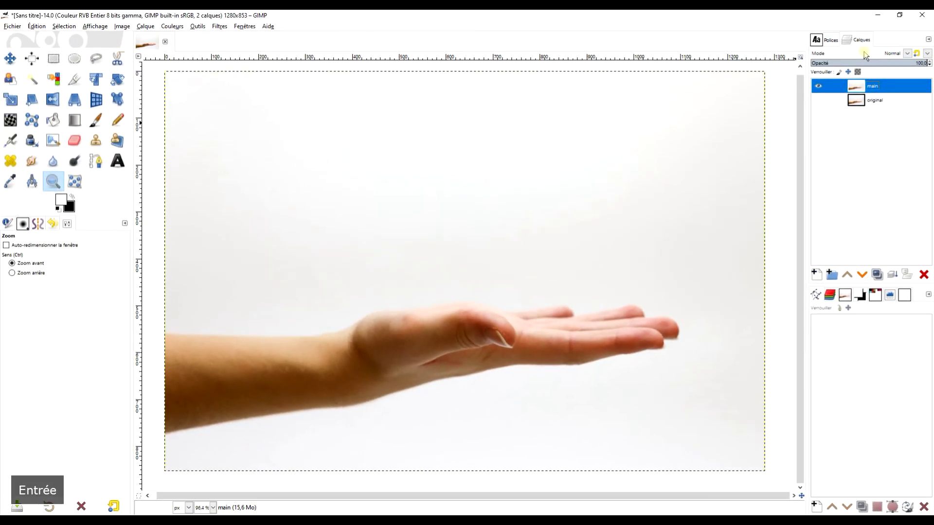
Step: Open the G'MIC-Qt filter on the main layer, search for fire, and choose the Edges on Fire filter
{"action": "left_click", "coordinate": [218, 27]}
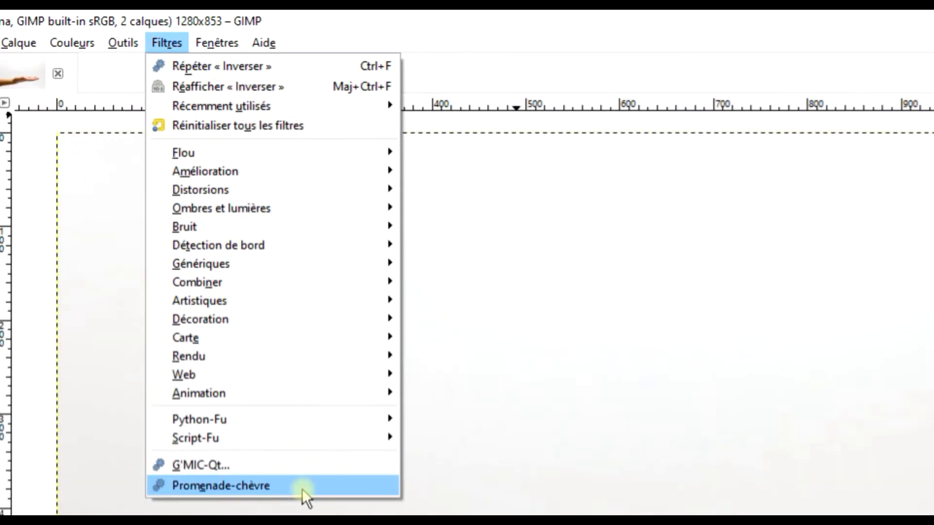
{"action": "left_click", "coordinate": [278, 241]}
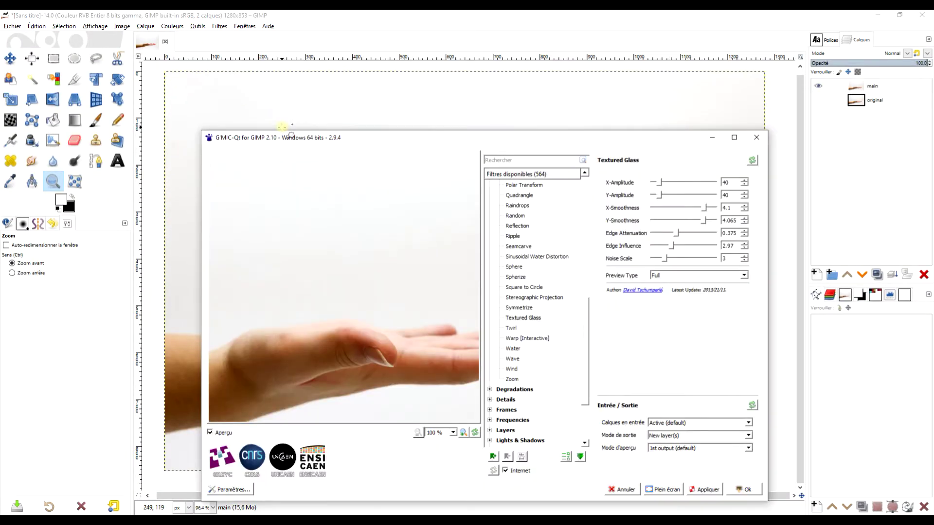
{"action": "left_click_drag", "start_coordinate": [402, 146], "coordinate": [393, 62]}
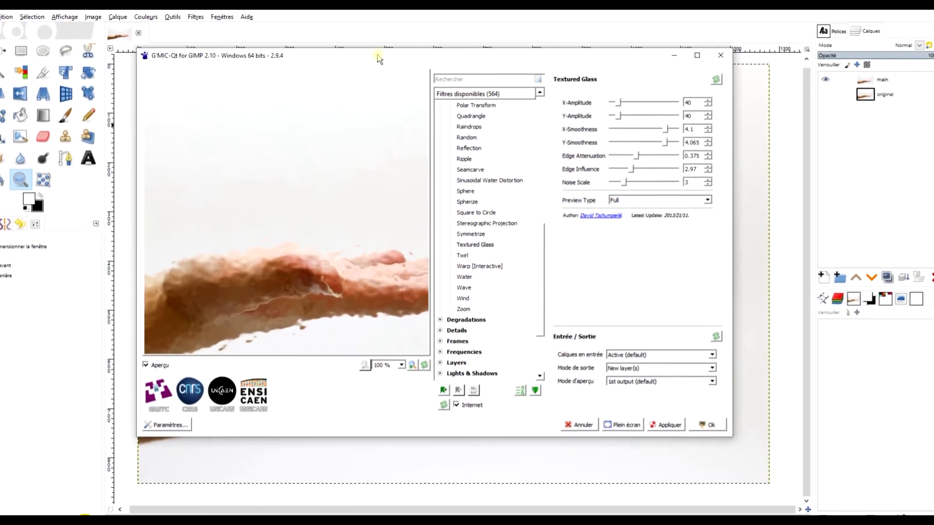
{"action": "left_click", "coordinate": [479, 78]}
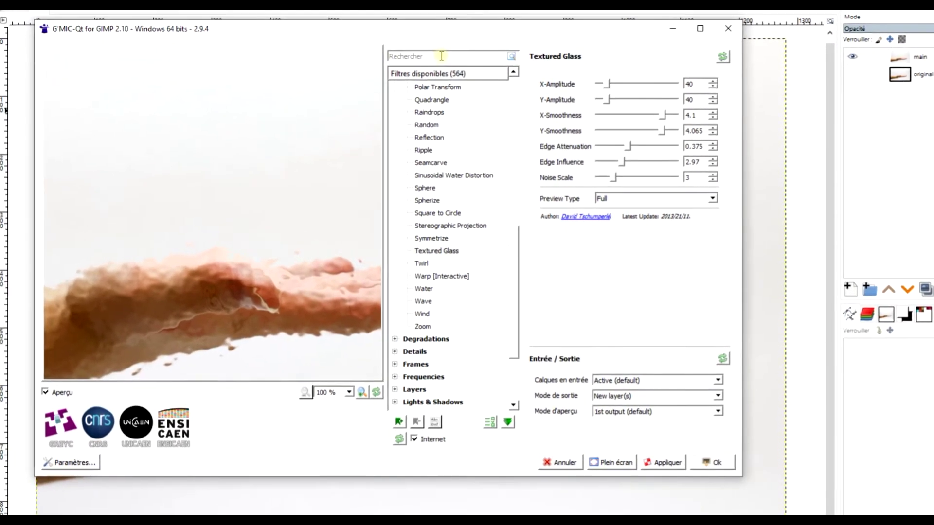
{"action": "type", "text": "fire"}
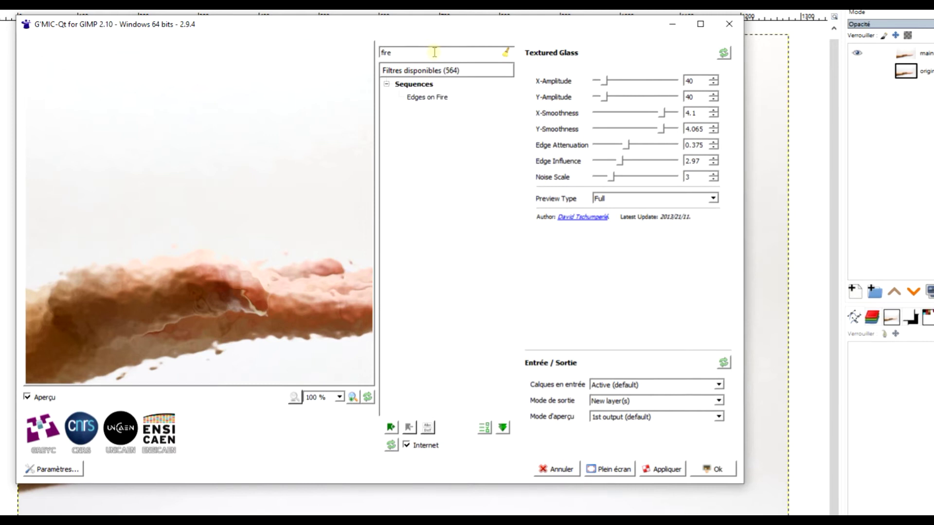
{"action": "left_click", "coordinate": [426, 97]}
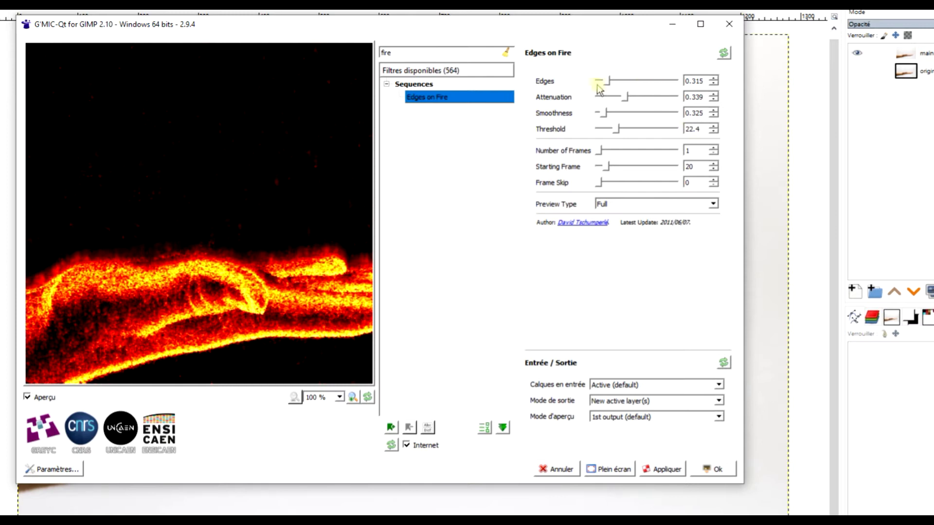
Step: Try a Threshold of 23.4 for Edges on Fire, return it to 22.4, and inspect the hand in the preview
{"action": "mouse_move", "coordinate": [253, 233]}
{"action": "left_mouse_down"}
{"action": "mouse_move", "coordinate": [211, 216]}
{"action": "mouse_move", "coordinate": [252, 220]}
{"action": "left_mouse_up"}
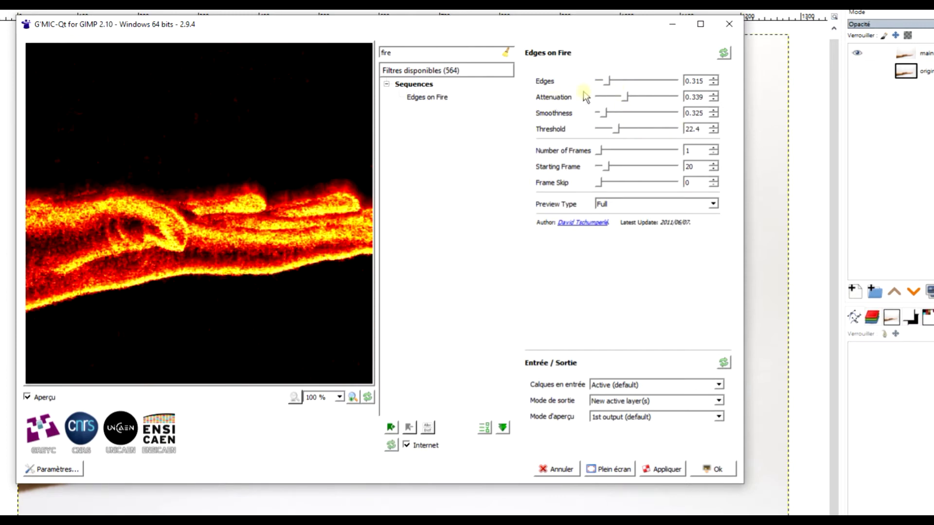
{"action": "left_click", "coordinate": [713, 127]}
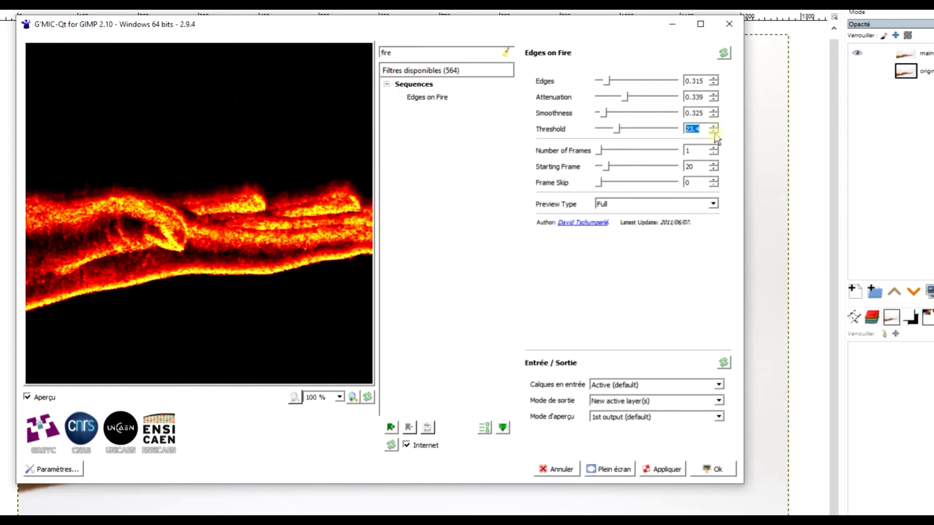
{"action": "left_click", "coordinate": [714, 132]}
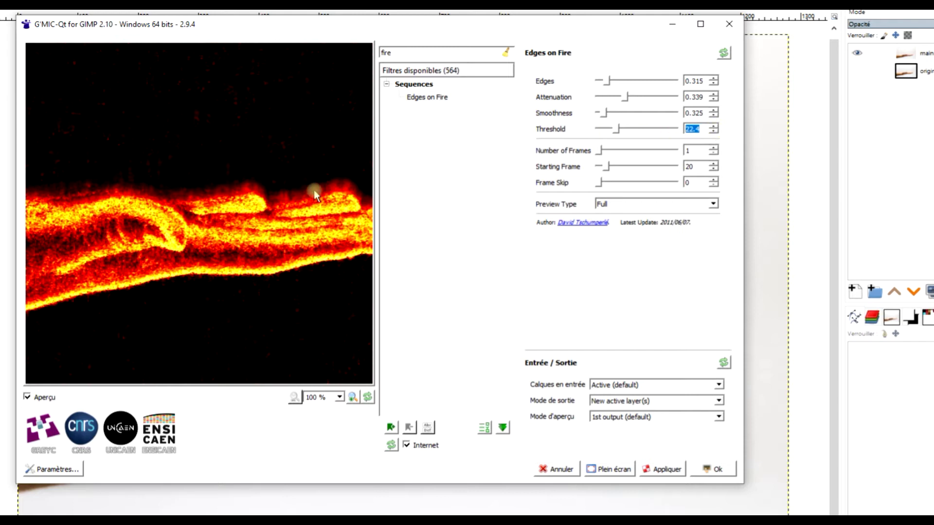
{"action": "left_click", "coordinate": [218, 229]}
{"action": "left_click_drag", "start_coordinate": [216, 224], "coordinate": [284, 202]}
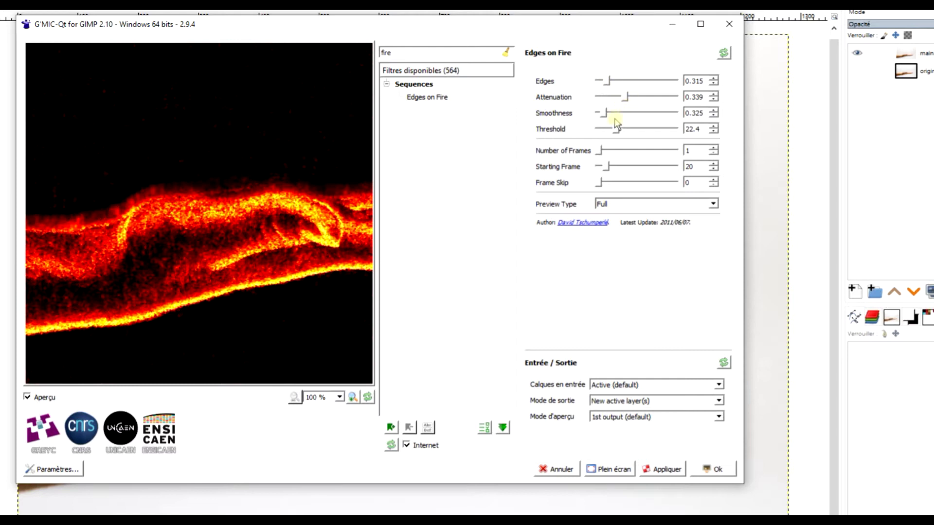
Step: Try the New layer(s) and In place output modes for the Edges on Fire filter
{"action": "left_click", "coordinate": [617, 403]}
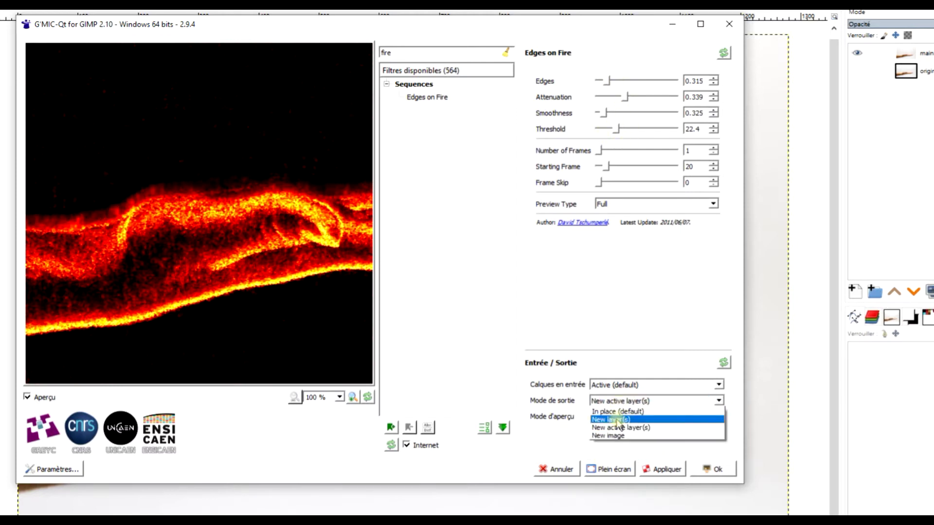
{"action": "left_click", "coordinate": [618, 421]}
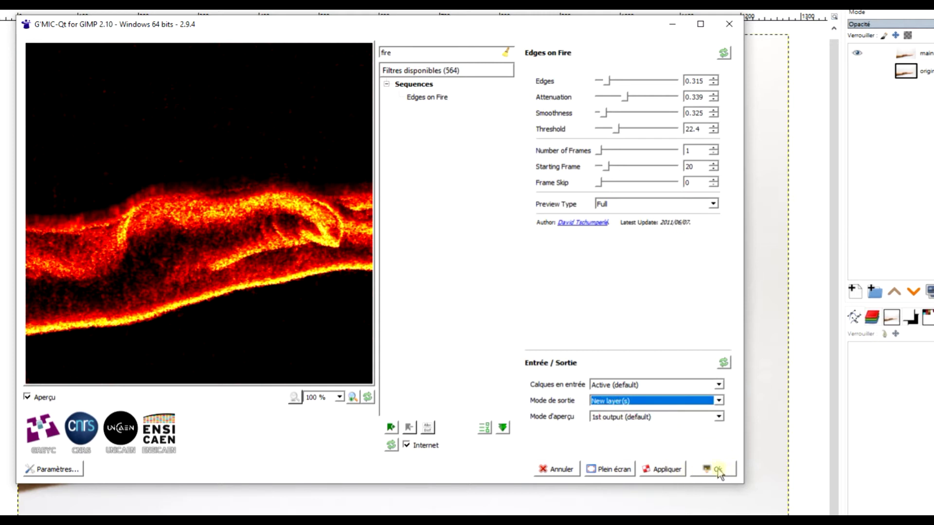
{"action": "left_click", "coordinate": [662, 401]}
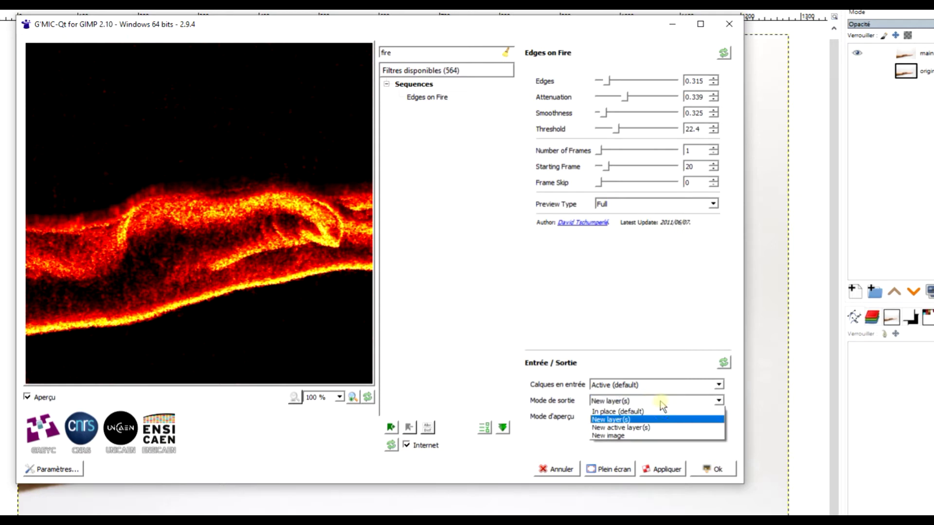
{"action": "left_click", "coordinate": [646, 412]}
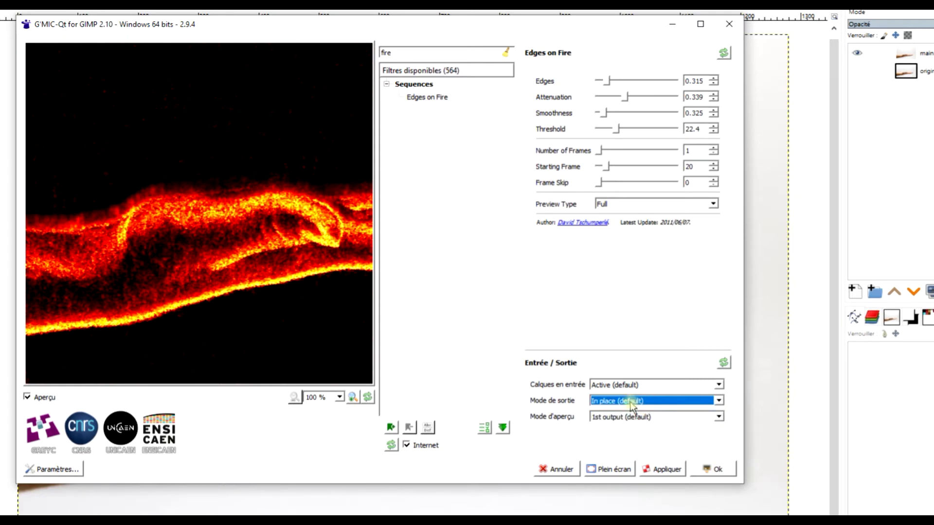
{"action": "left_click", "coordinate": [706, 469]}
Step: Set the output mode to New active layer(s) and apply Edges on Fire to the main layer
{"action": "left_click", "coordinate": [647, 403]}
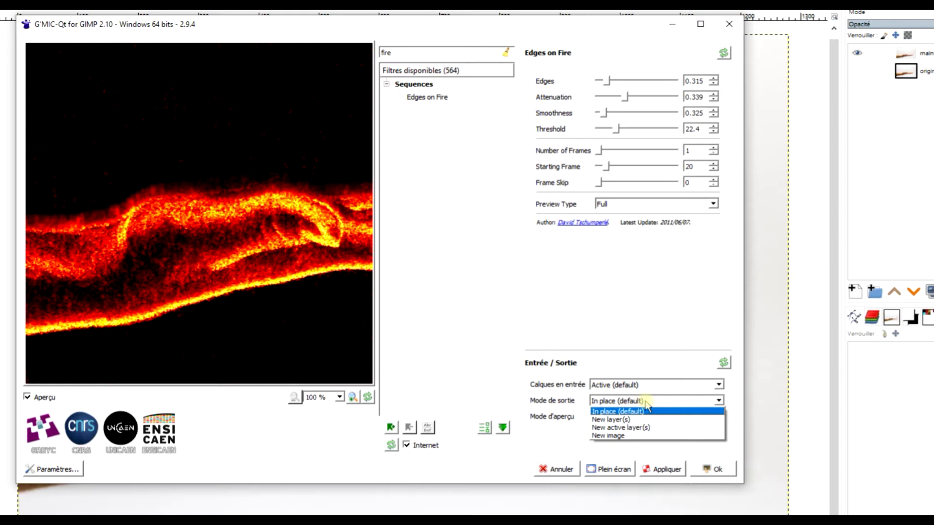
{"action": "left_click", "coordinate": [630, 428]}
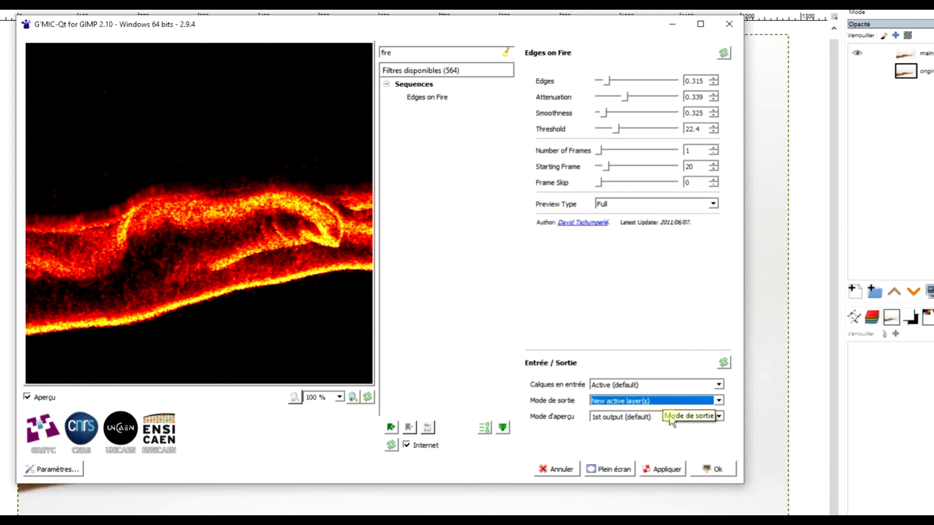
{"action": "left_click", "coordinate": [658, 470]}
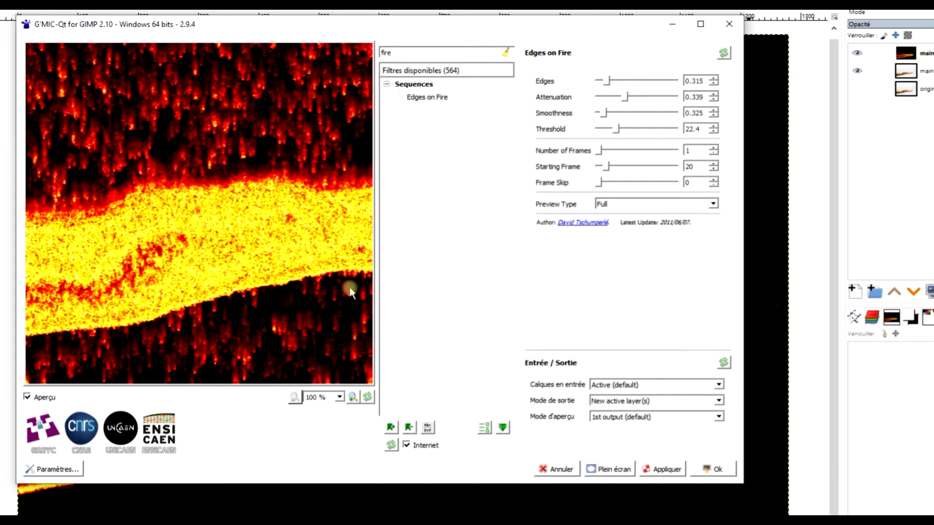
Step: Clear the fire search, search the G'MIC filters for gla, and choose the Textured Glass filter
{"action": "left_click", "coordinate": [506, 52]}
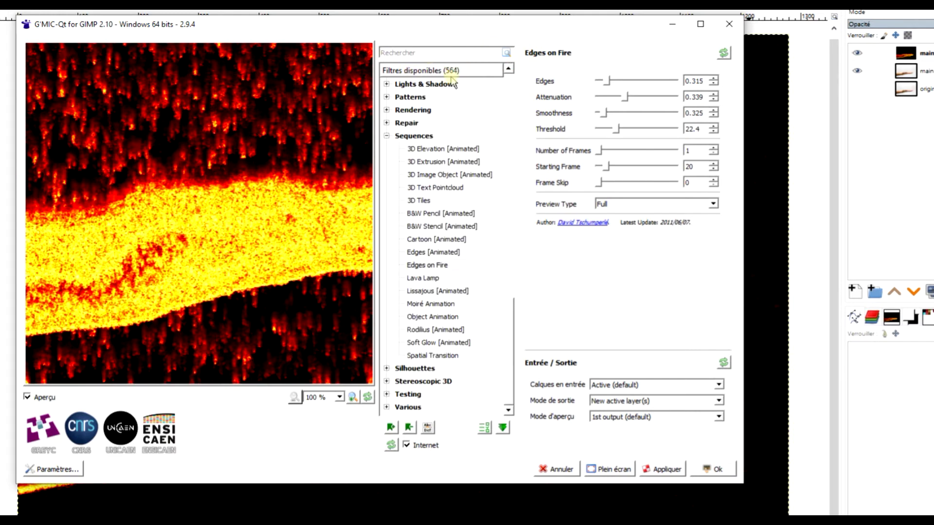
{"action": "left_click", "coordinate": [387, 137]}
{"action": "left_click", "coordinate": [411, 51]}
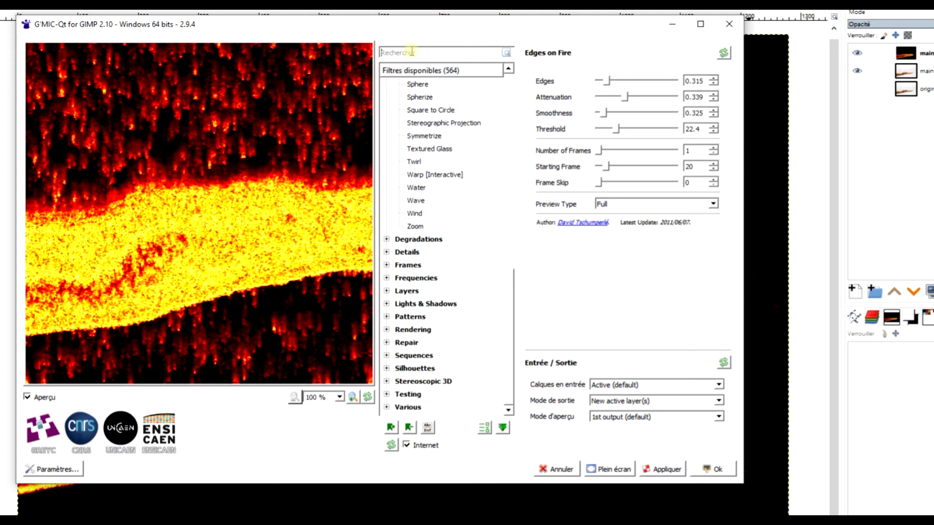
{"action": "type", "text": "gla"}
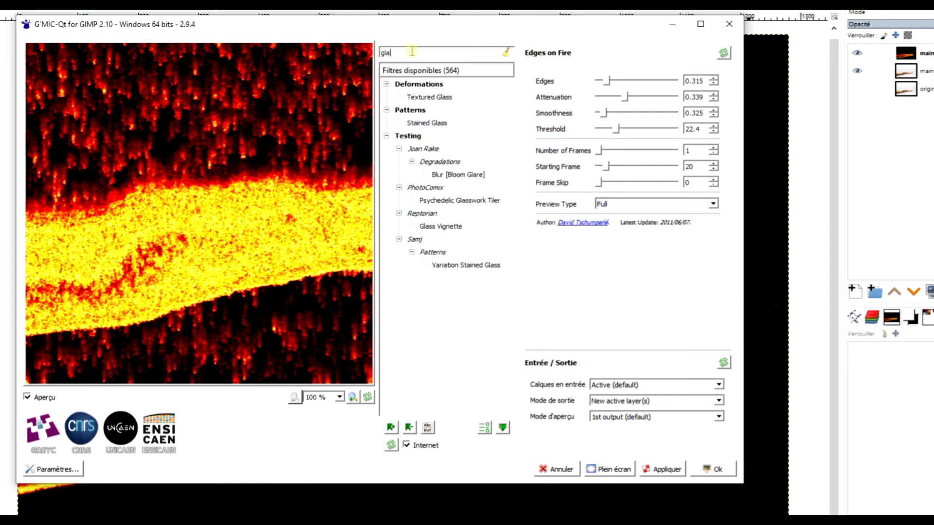
{"action": "left_click", "coordinate": [433, 98]}
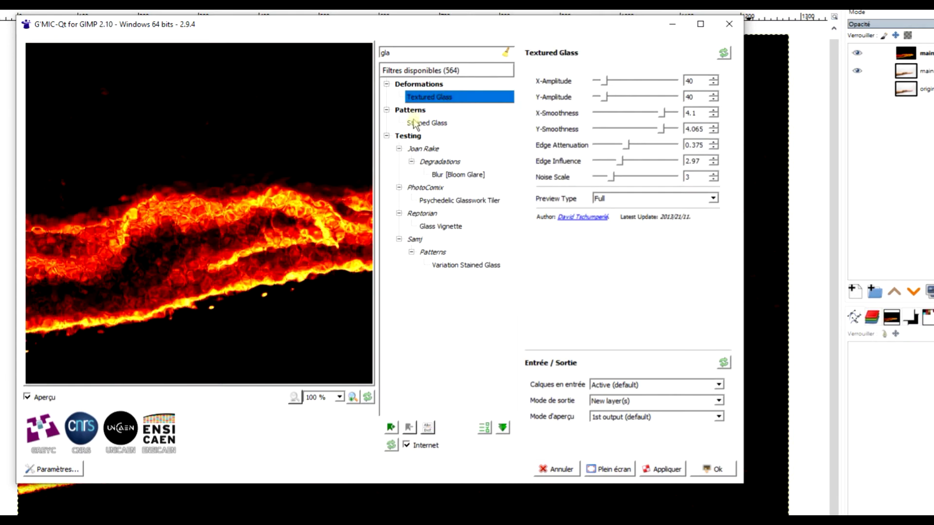
Step: Inspect the arm and hand in the Textured Glass preview, trying a Noise Scale of 5 and returning it to 3
{"action": "left_click_drag", "start_coordinate": [289, 229], "coordinate": [171, 237]}
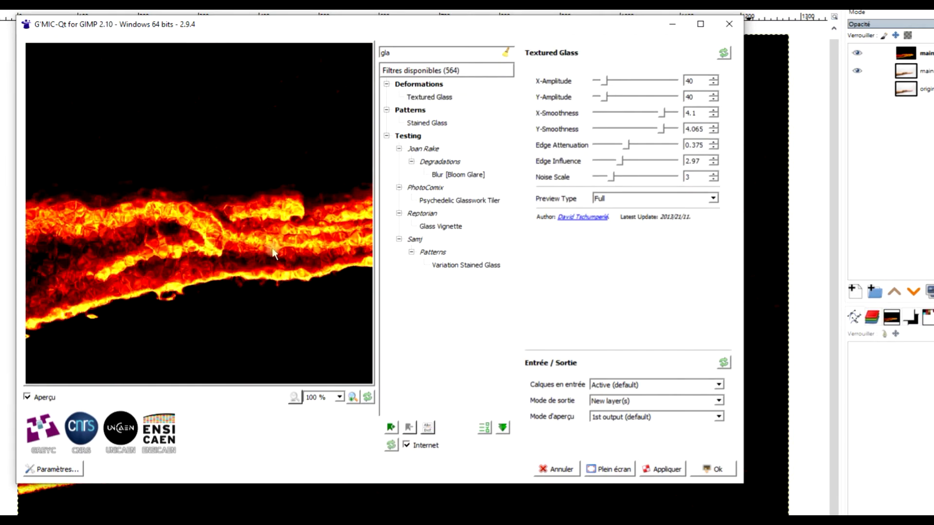
{"action": "left_click_drag", "start_coordinate": [293, 237], "coordinate": [260, 254]}
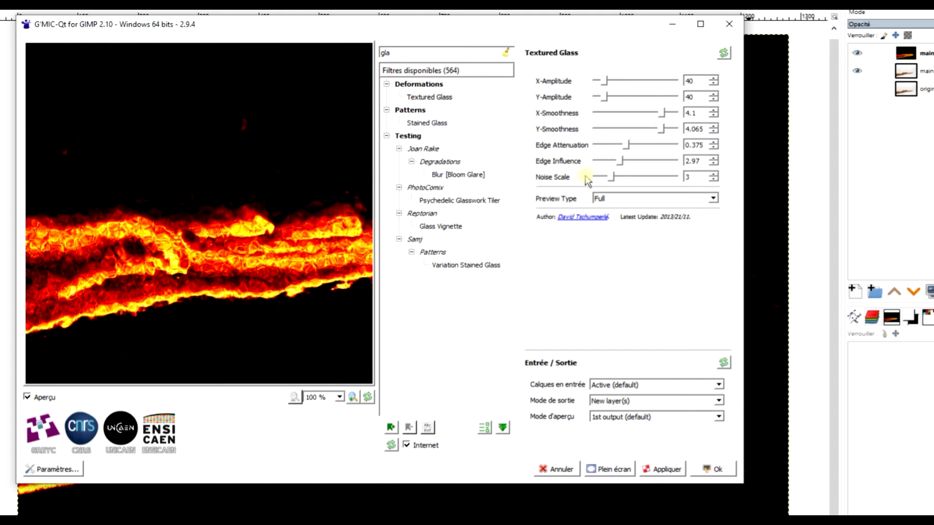
{"action": "left_click_drag", "start_coordinate": [125, 235], "coordinate": [319, 202]}
{"action": "left_click_drag", "start_coordinate": [192, 229], "coordinate": [125, 254]}
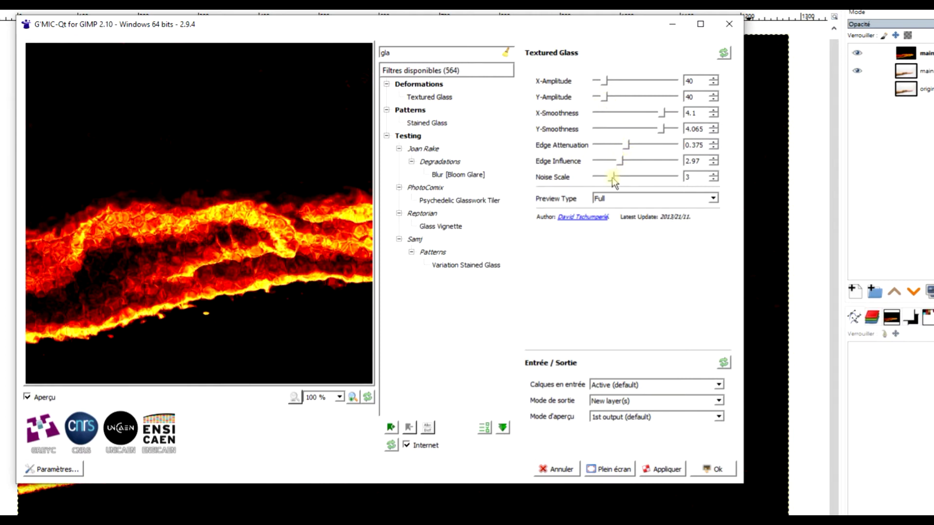
{"action": "left_click_drag", "start_coordinate": [617, 180], "coordinate": [623, 180]}
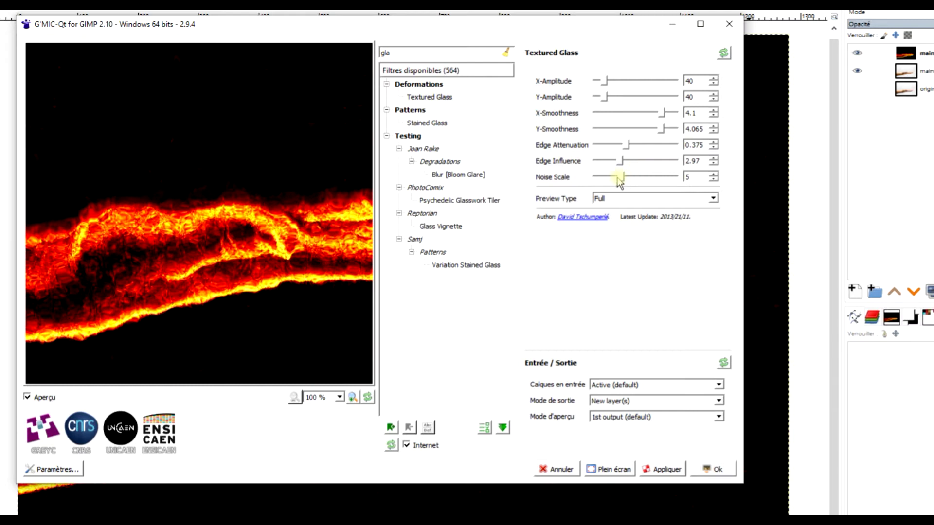
{"action": "left_click_drag", "start_coordinate": [622, 179], "coordinate": [611, 179]}
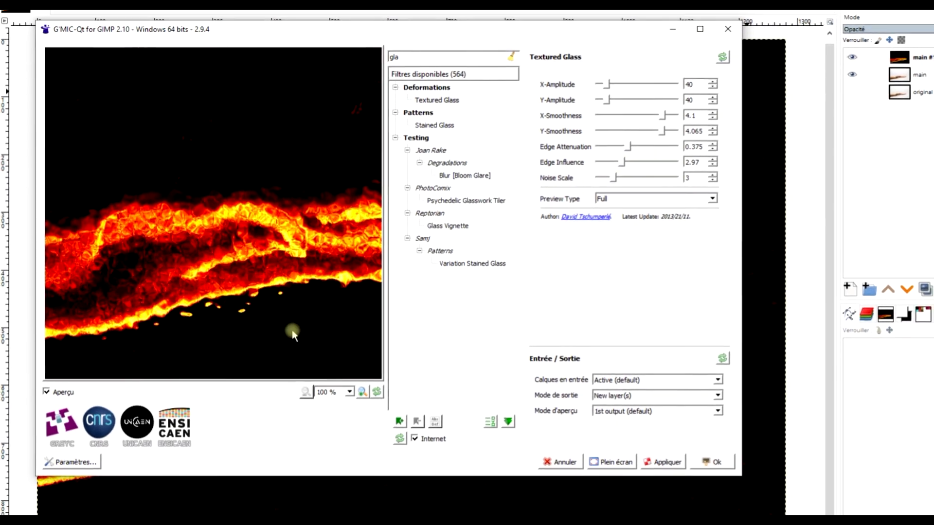
{"action": "left_click_drag", "start_coordinate": [377, 320], "coordinate": [307, 288]}
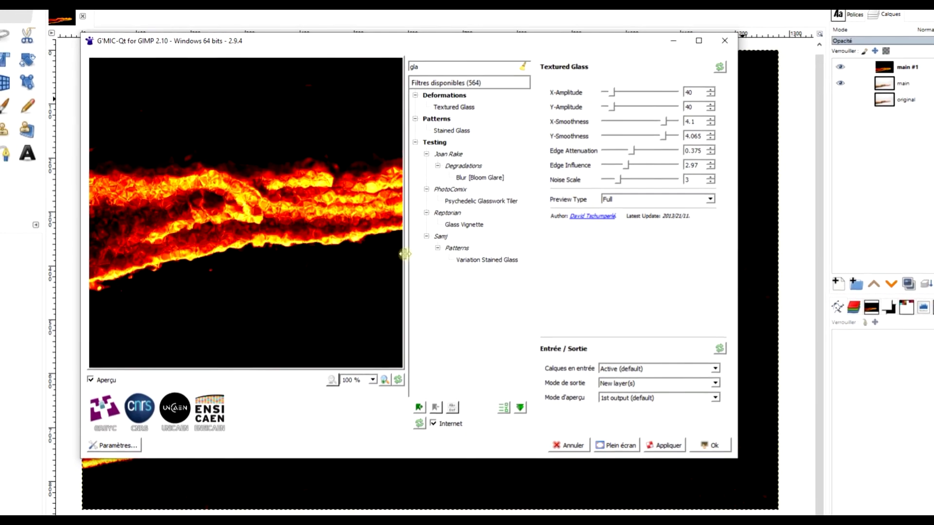
{"action": "left_click_drag", "start_coordinate": [618, 180], "coordinate": [622, 181]}
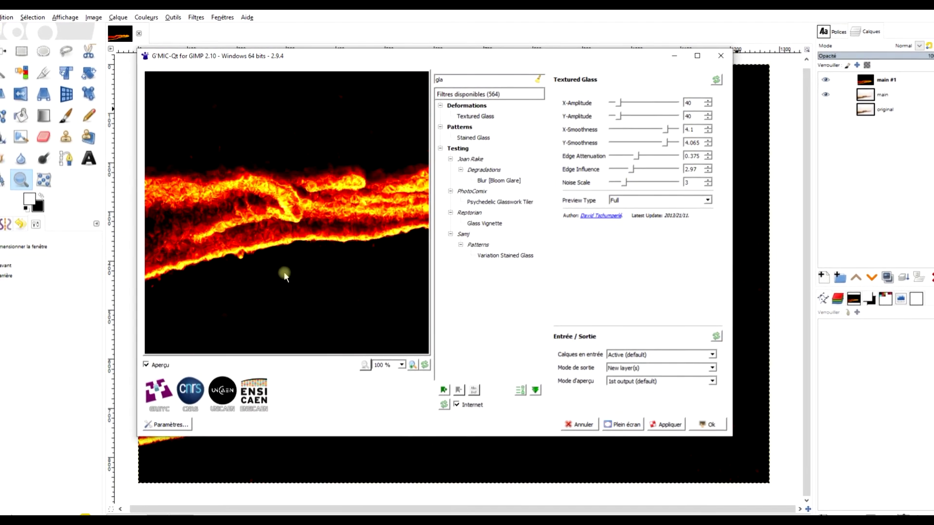
{"action": "left_click_drag", "start_coordinate": [351, 240], "coordinate": [304, 286]}
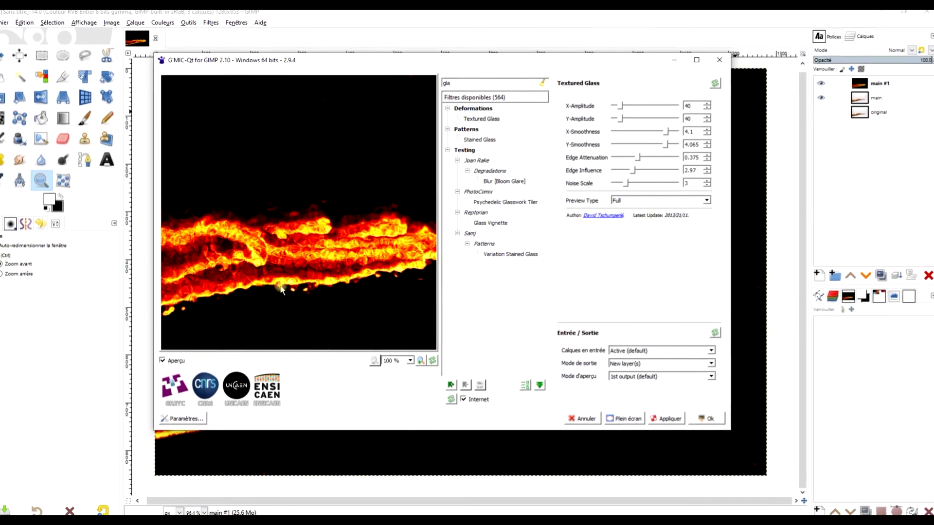
Step: Apply Textured Glass with the New layer(s) output mode and compare the result with the fire layer below
{"action": "left_click", "coordinate": [617, 367]}
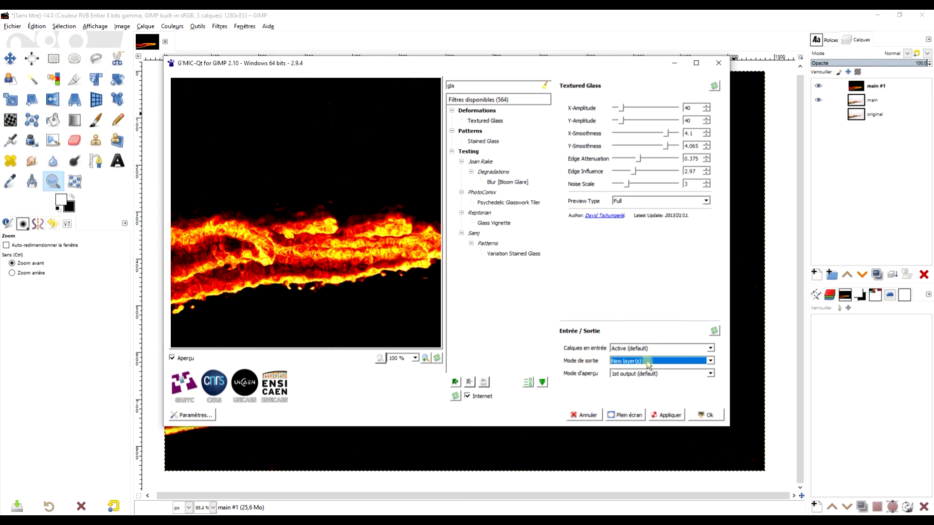
{"action": "left_click", "coordinate": [705, 416]}
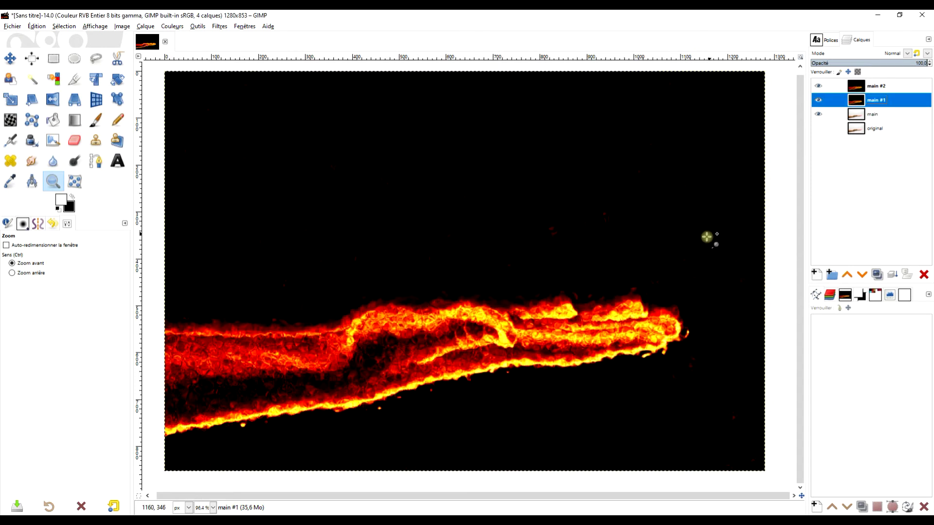
{"action": "left_click", "coordinate": [470, 351]}
{"action": "scroll", "coordinate": [428, 356], "scroll_direction": "down", "scroll_amount": 1}
{"action": "left_click_drag", "start_coordinate": [428, 356], "coordinate": [464, 313]}
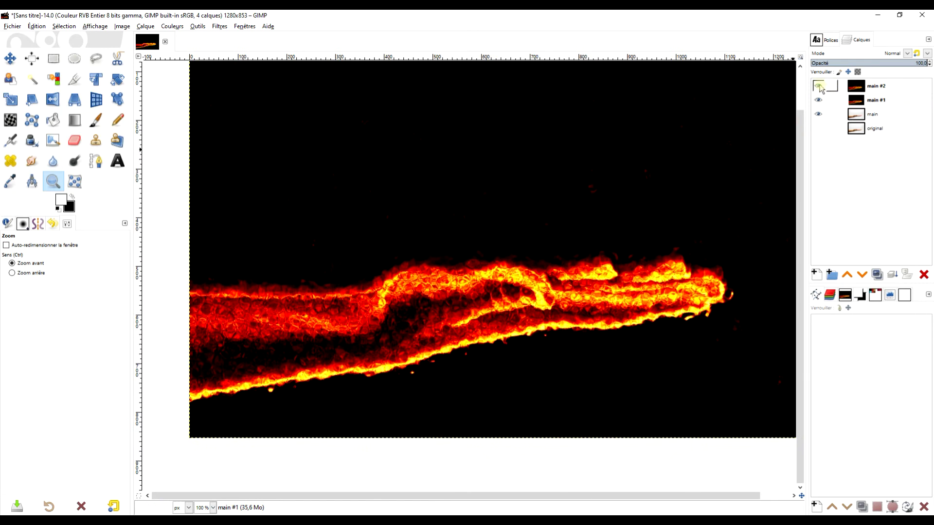
{"action": "left_click", "coordinate": [820, 88]}
{"action": "left_click", "coordinate": [820, 87]}
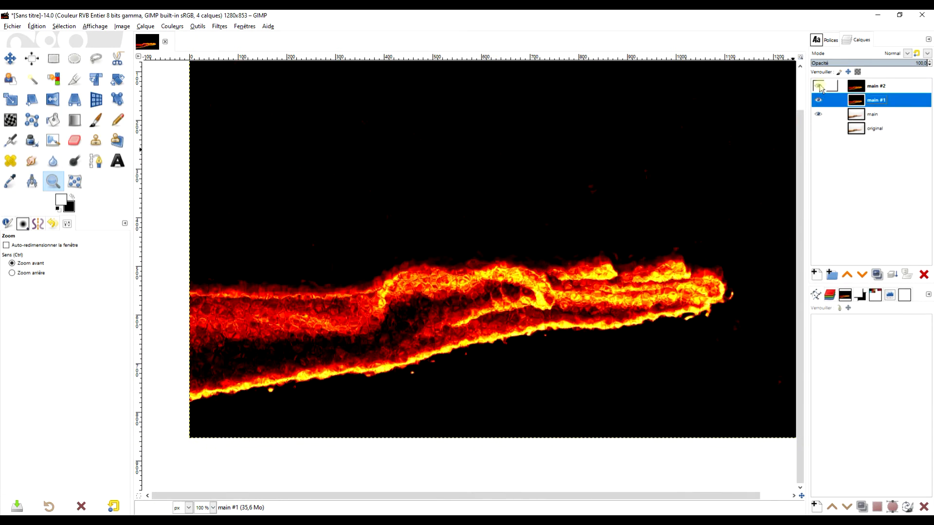
Step: Add a white, full-opacity layer mask to the main #2 layer
{"action": "left_click", "coordinate": [858, 89]}
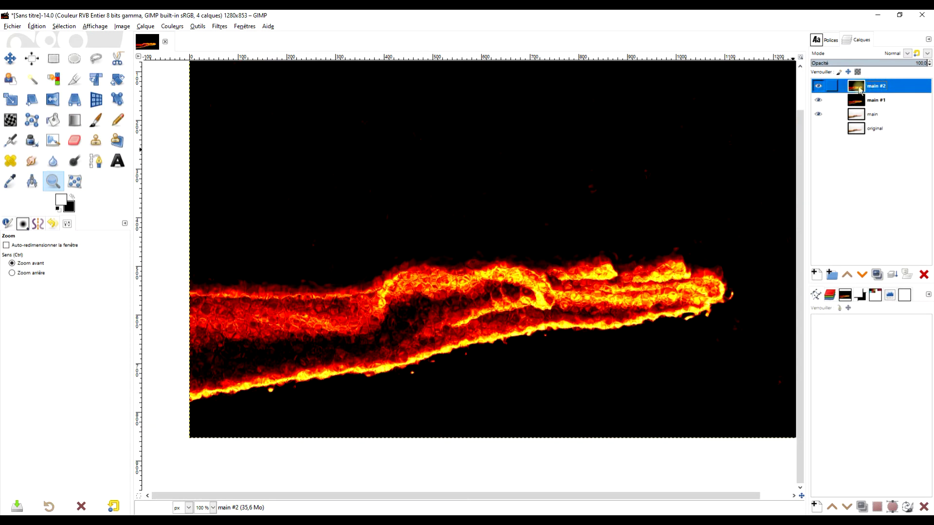
{"action": "right_click", "coordinate": [860, 90]}
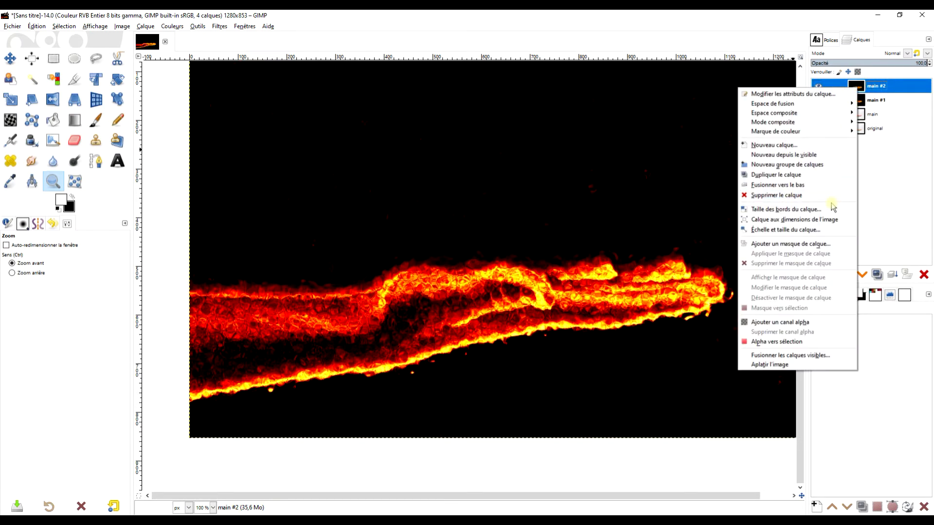
{"action": "left_click", "coordinate": [827, 243]}
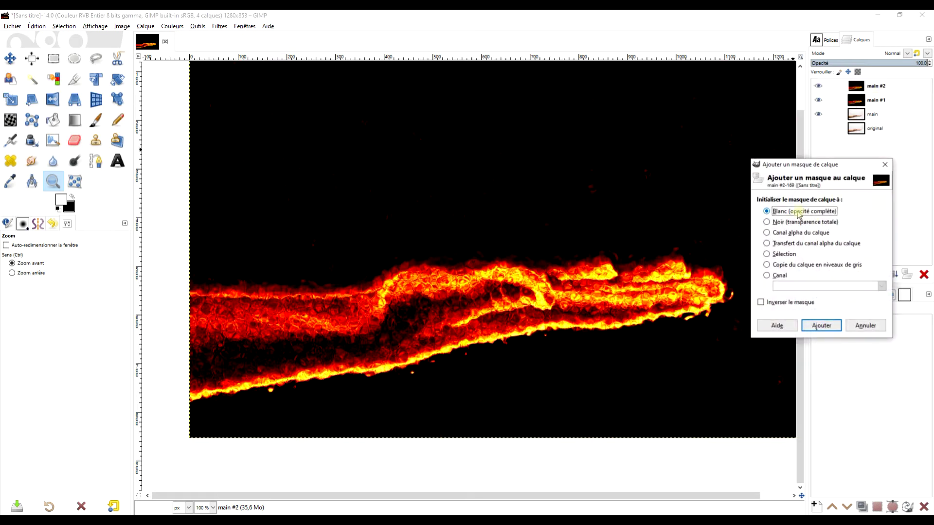
{"action": "left_click", "coordinate": [820, 326]}
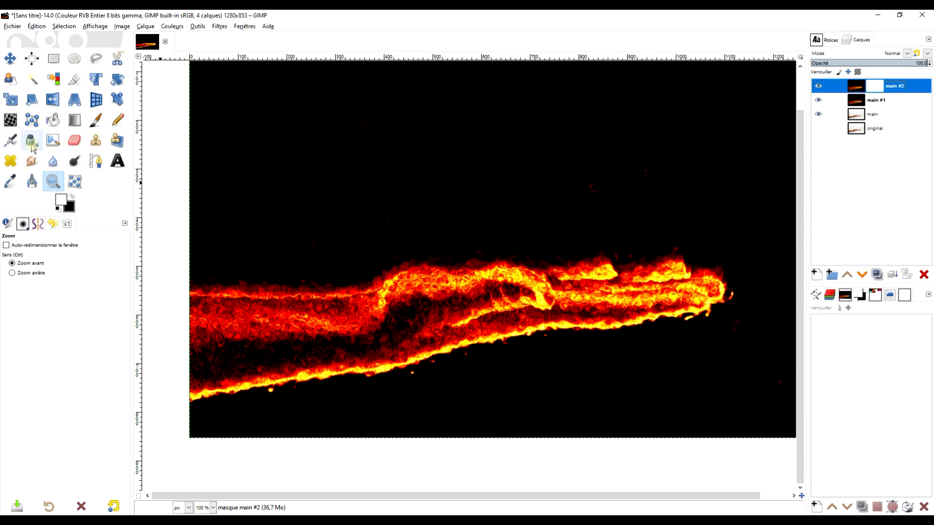
Step: Set up the Paintbrush with black foreground, the 2. Hardness 050 brush, opacity 100 and size 79, with the hand in close view
{"action": "left_click", "coordinate": [98, 123]}
{"action": "left_click", "coordinate": [73, 198]}
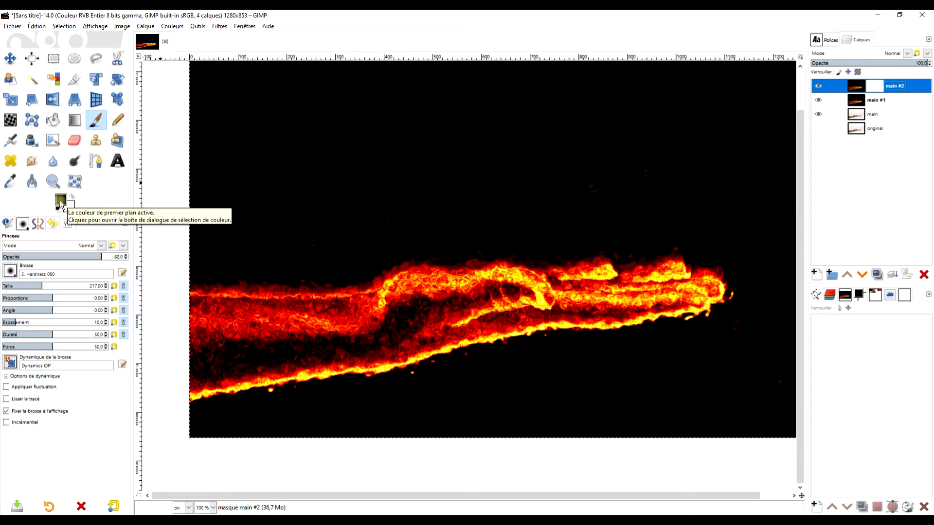
{"action": "left_click", "coordinate": [15, 285]}
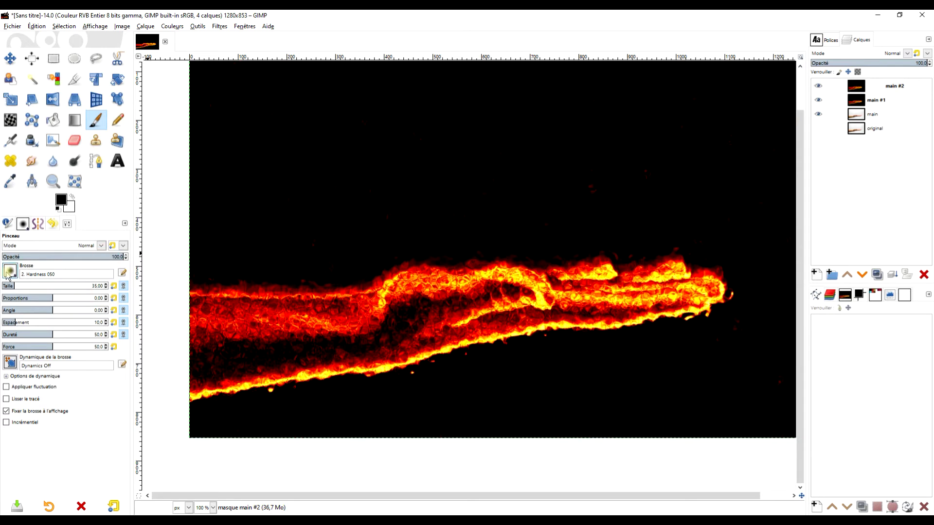
{"action": "left_click", "coordinate": [10, 271]}
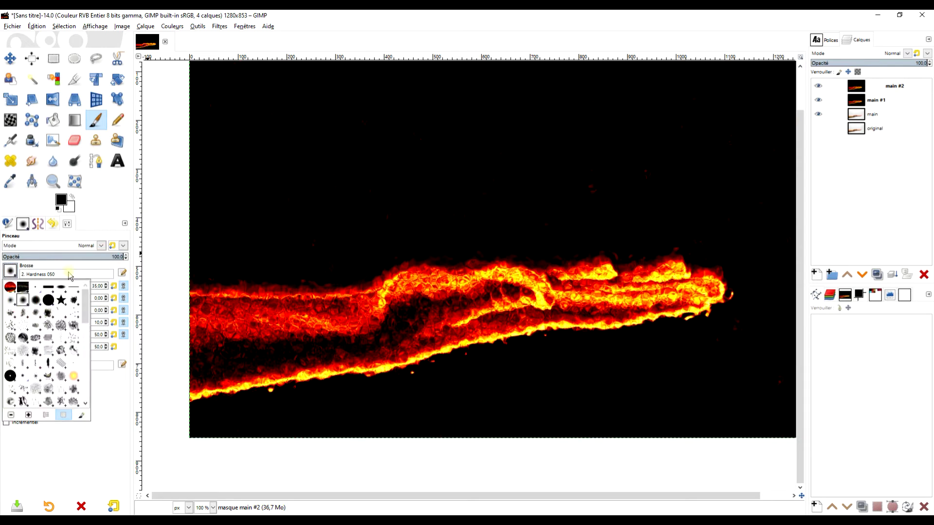
{"action": "left_click", "coordinate": [104, 219]}
{"action": "left_click", "coordinate": [23, 286]}
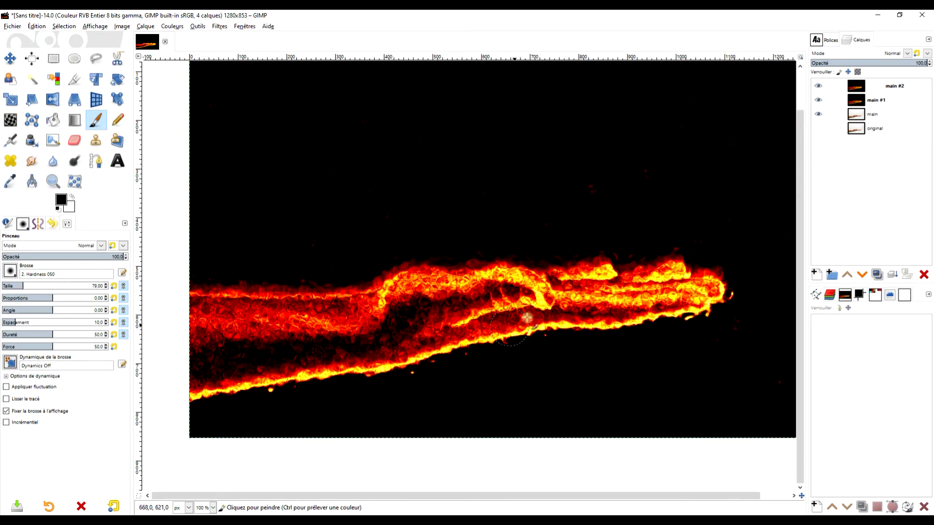
{"action": "scroll", "coordinate": [613, 310], "scroll_direction": "up", "scroll_amount": 2}
{"action": "left_click_drag", "start_coordinate": [612, 311], "coordinate": [594, 298]}
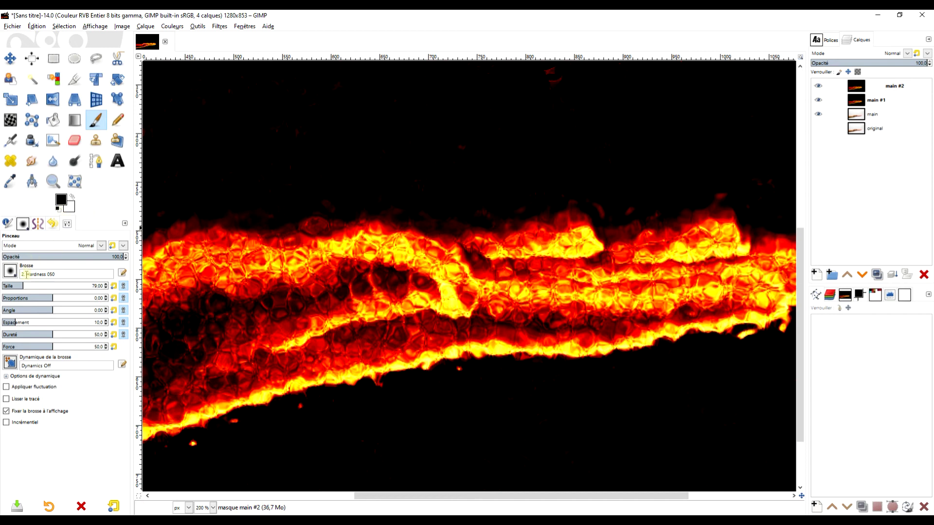
Step: Hide and show the main #2 layer to compare its glass texture with main #1
{"action": "left_click", "coordinate": [863, 100]}
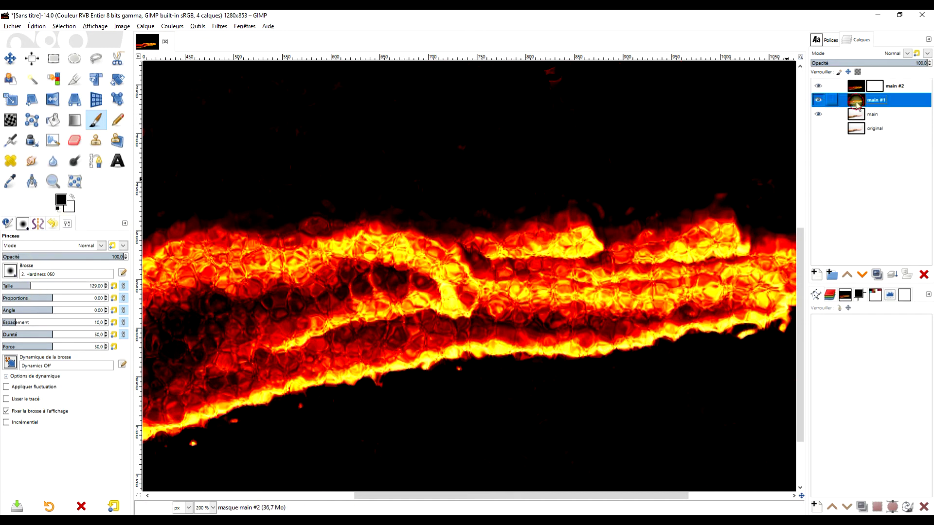
{"action": "left_click", "coordinate": [818, 87]}
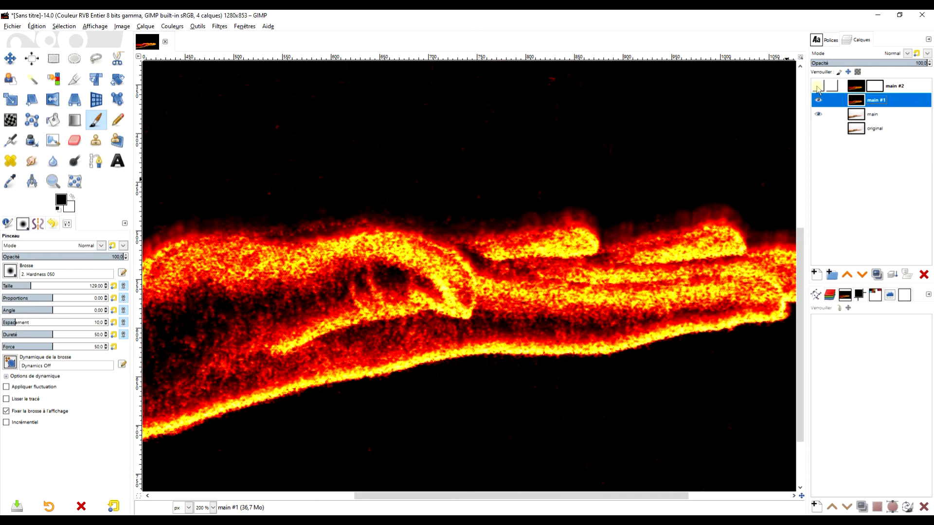
{"action": "left_click", "coordinate": [818, 87]}
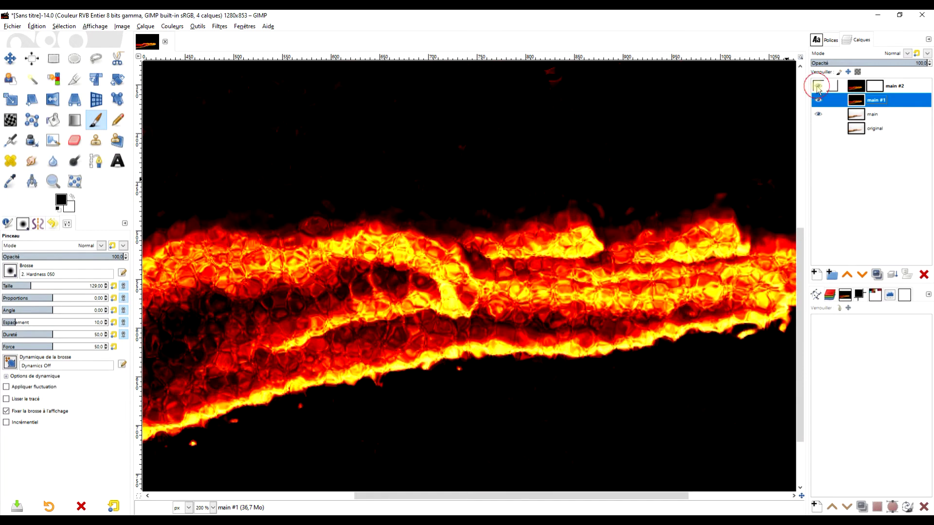
Step: Try a black brush stroke near the thumb directly on the main #2 layer's image and undo it
{"action": "left_click", "coordinate": [859, 90]}
{"action": "left_click", "coordinate": [440, 292]}
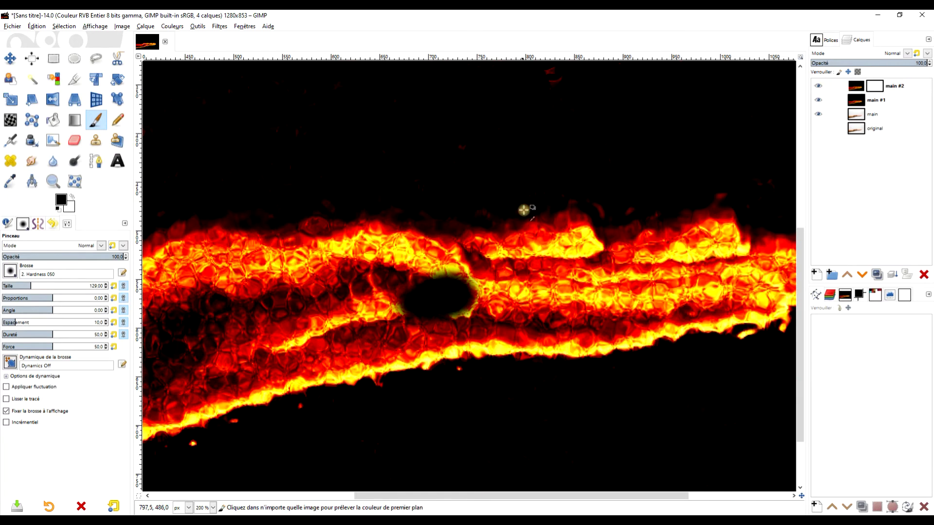
{"action": "key", "text": "ctrl+z"}
Step: Activate the main #2 layer mask, try a full-opacity black stroke around the thumb, and undo it
{"action": "left_click", "coordinate": [878, 90]}
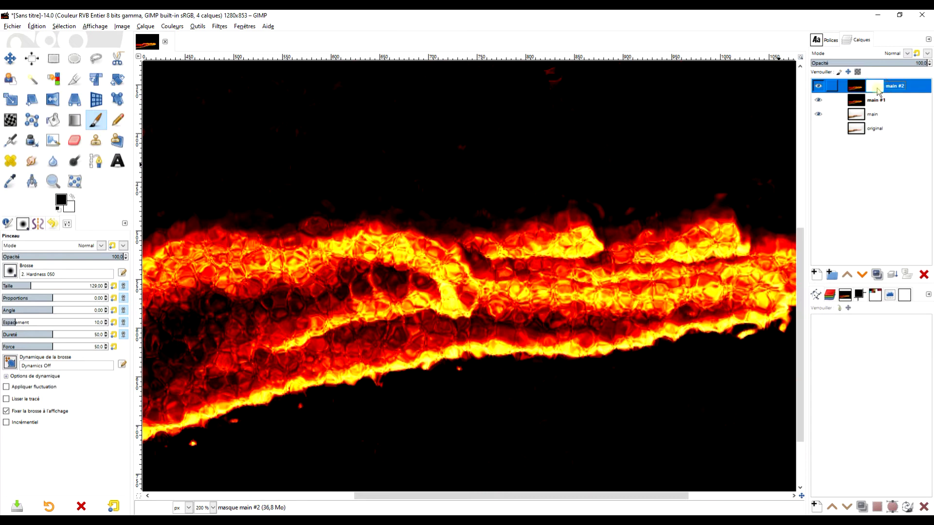
{"action": "left_click", "coordinate": [444, 293]}
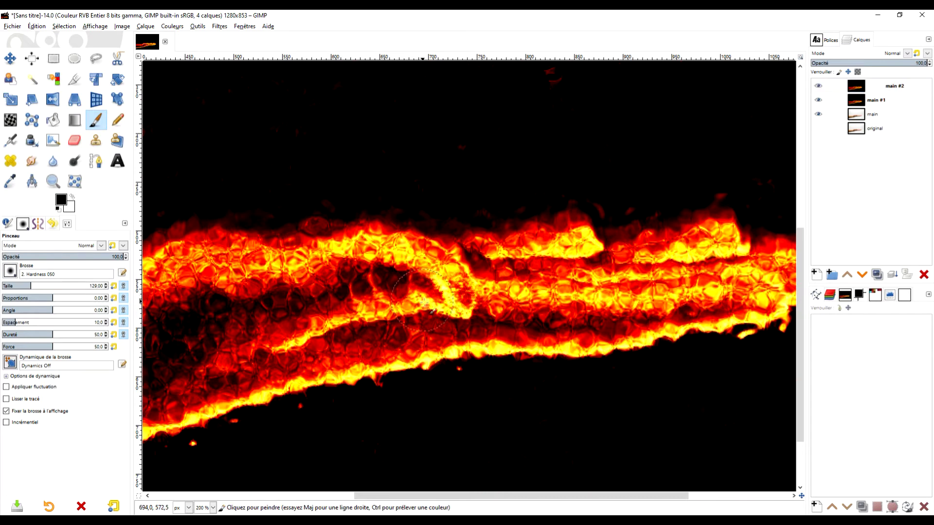
{"action": "mouse_move", "coordinate": [426, 269]}
{"action": "left_mouse_down"}
{"action": "mouse_move", "coordinate": [408, 243]}
{"action": "mouse_move", "coordinate": [389, 263]}
{"action": "mouse_move", "coordinate": [350, 253]}
{"action": "mouse_move", "coordinate": [401, 317]}
{"action": "left_mouse_up"}
{"action": "key", "text": "ctrl+z"}
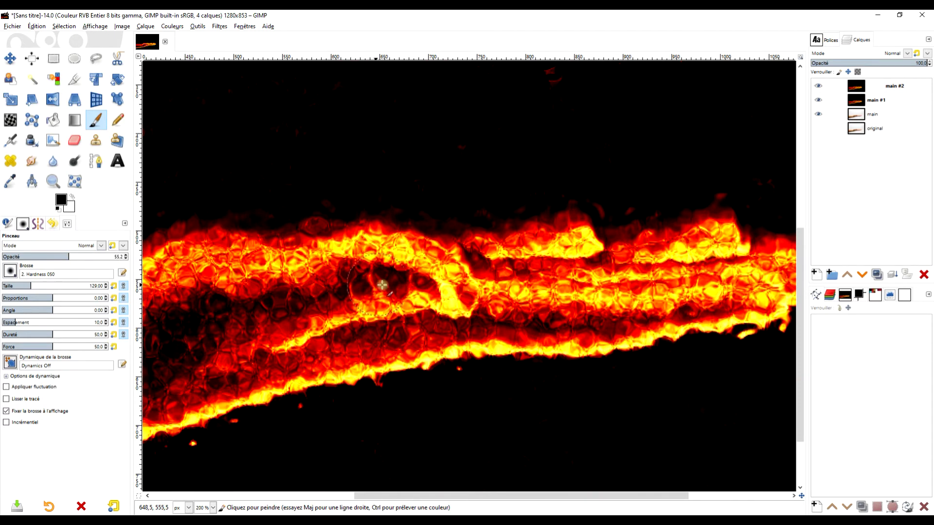
Step: Set the brush opacity to 75.6 and paint black on the main #2 mask around the thumb and along the fingers
{"action": "left_click", "coordinate": [93, 258]}
{"action": "mouse_move", "coordinate": [464, 311]}
{"action": "left_mouse_down"}
{"action": "mouse_move", "coordinate": [450, 296]}
{"action": "mouse_move", "coordinate": [476, 273]}
{"action": "mouse_move", "coordinate": [361, 253]}
{"action": "mouse_move", "coordinate": [425, 282]}
{"action": "mouse_move", "coordinate": [438, 300]}
{"action": "mouse_move", "coordinate": [335, 318]}
{"action": "mouse_move", "coordinate": [412, 290]}
{"action": "mouse_move", "coordinate": [411, 274]}
{"action": "mouse_move", "coordinate": [391, 257]}
{"action": "mouse_move", "coordinate": [438, 294]}
{"action": "left_mouse_up"}
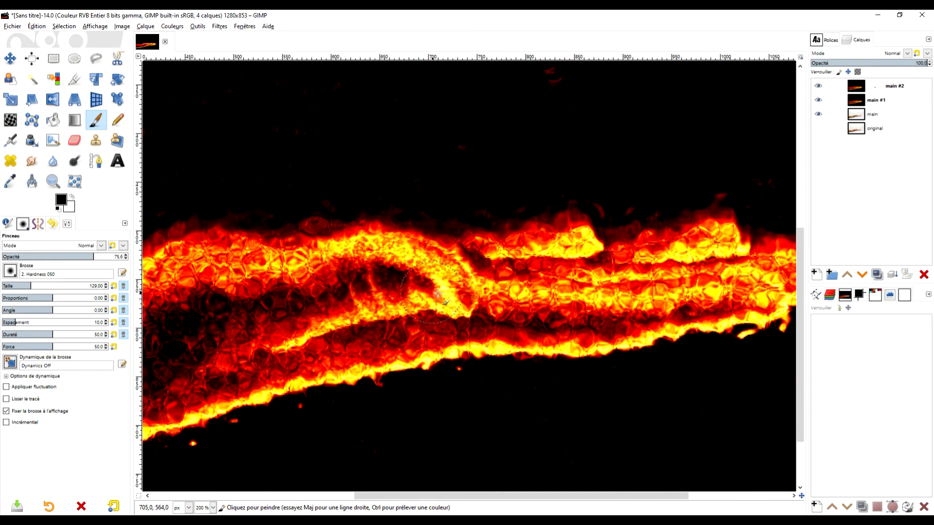
{"action": "left_click_drag", "start_coordinate": [602, 280], "coordinate": [670, 264]}
{"action": "scroll", "coordinate": [584, 272], "scroll_direction": "down", "scroll_amount": 2}
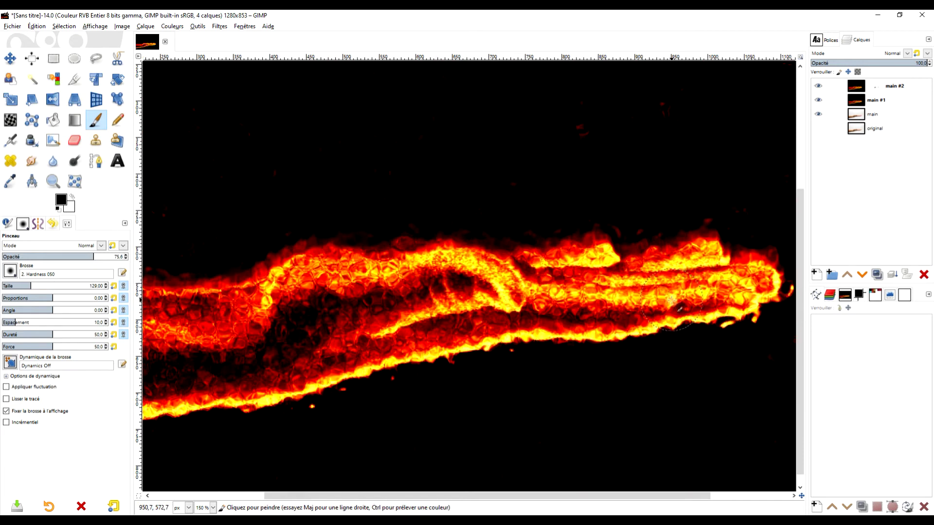
{"action": "mouse_move", "coordinate": [477, 281]}
{"action": "left_mouse_down"}
{"action": "mouse_move", "coordinate": [435, 279]}
{"action": "mouse_move", "coordinate": [471, 319]}
{"action": "mouse_move", "coordinate": [645, 298]}
{"action": "left_mouse_up"}
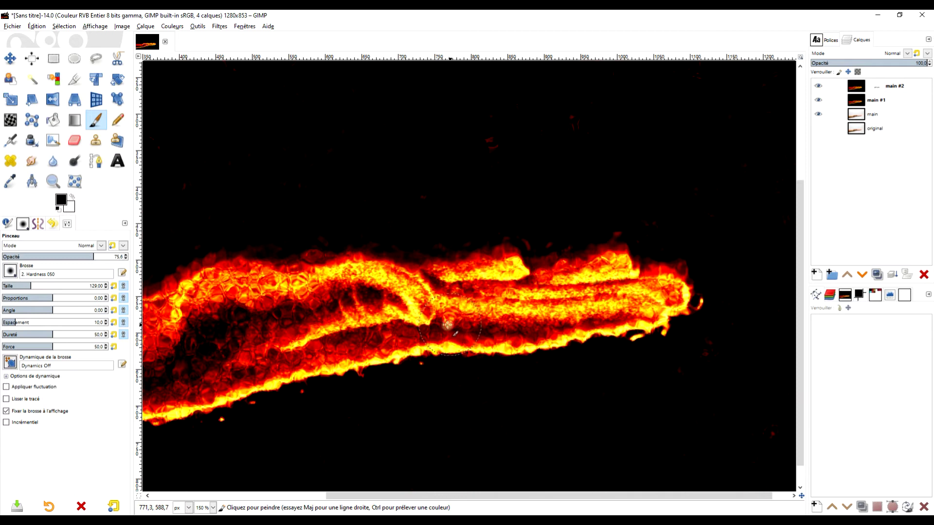
Step: Paint black on the main #2 mask over the wrist and the adjoining part of the forearm
{"action": "scroll", "coordinate": [285, 341], "scroll_direction": "down", "scroll_amount": 3}
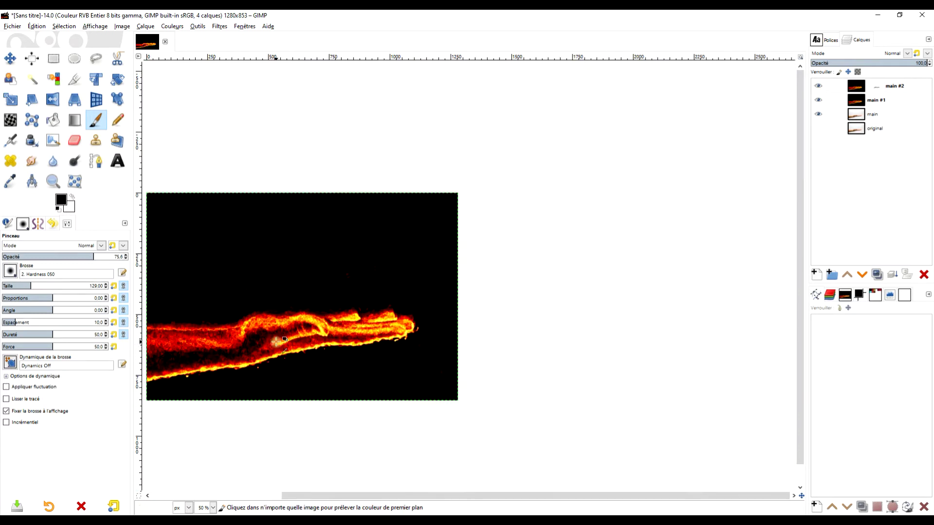
{"action": "scroll", "coordinate": [251, 351], "scroll_direction": "up", "scroll_amount": 4}
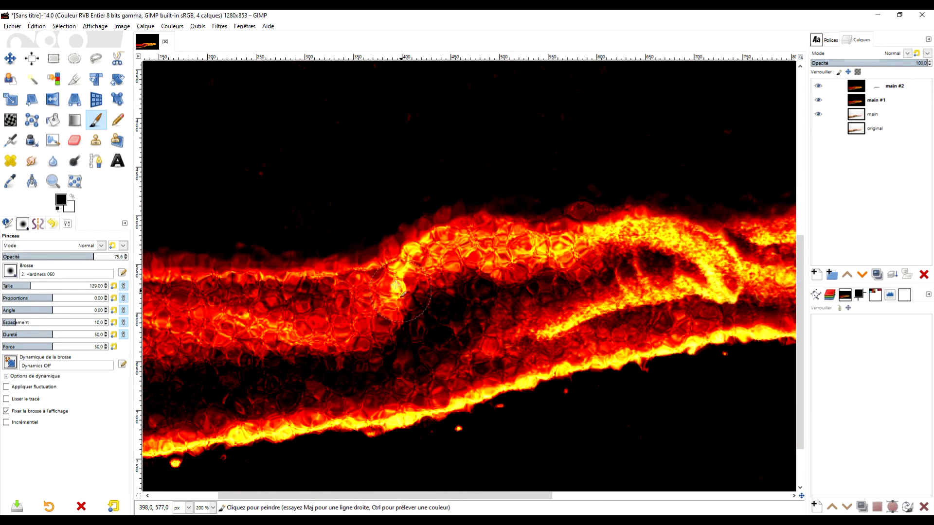
{"action": "scroll", "coordinate": [485, 285], "scroll_direction": "left", "scroll_amount": 5}
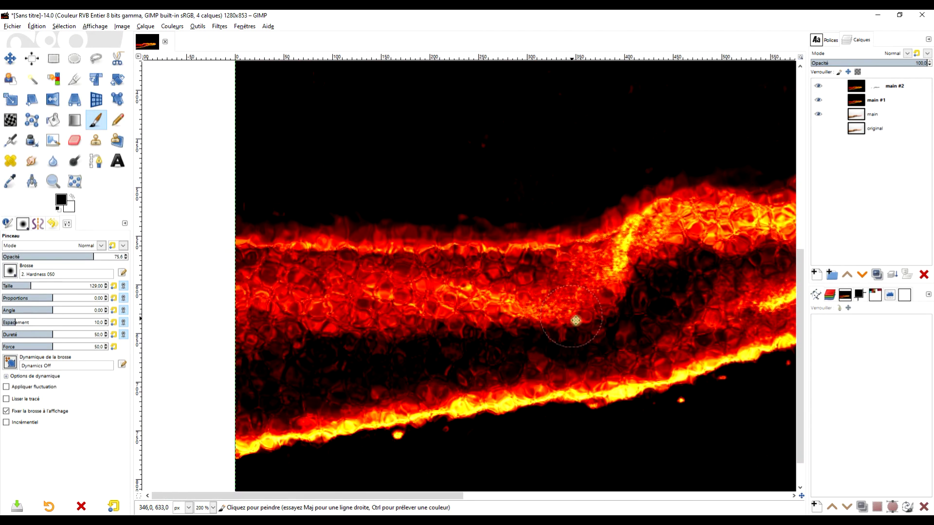
{"action": "mouse_move", "coordinate": [484, 285]}
{"action": "left_mouse_down"}
{"action": "mouse_move", "coordinate": [268, 285]}
{"action": "mouse_move", "coordinate": [418, 265]}
{"action": "mouse_move", "coordinate": [539, 276]}
{"action": "left_mouse_up"}
Step: Extend the black painting on the main #2 mask along the forearm and fingers, and check the blended texture over the whole hand
{"action": "scroll", "coordinate": [535, 311], "scroll_direction": "down", "scroll_amount": 2}
{"action": "mouse_move", "coordinate": [556, 316]}
{"action": "left_mouse_down"}
{"action": "mouse_move", "coordinate": [421, 333]}
{"action": "mouse_move", "coordinate": [317, 361]}
{"action": "left_mouse_up"}
{"action": "scroll", "coordinate": [544, 327], "scroll_direction": "up", "scroll_amount": 2}
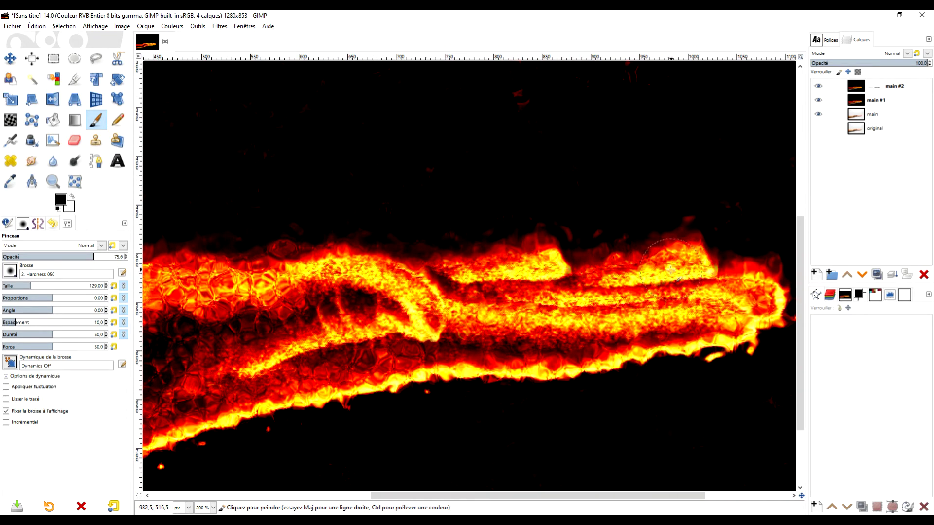
{"action": "left_click_drag", "start_coordinate": [731, 291], "coordinate": [668, 291]}
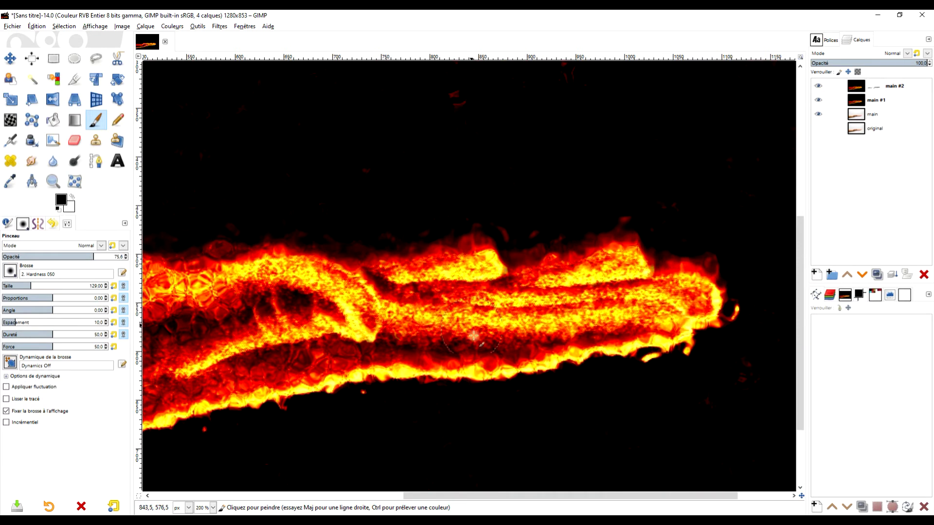
{"action": "scroll", "coordinate": [473, 336], "scroll_direction": "down", "scroll_amount": 2}
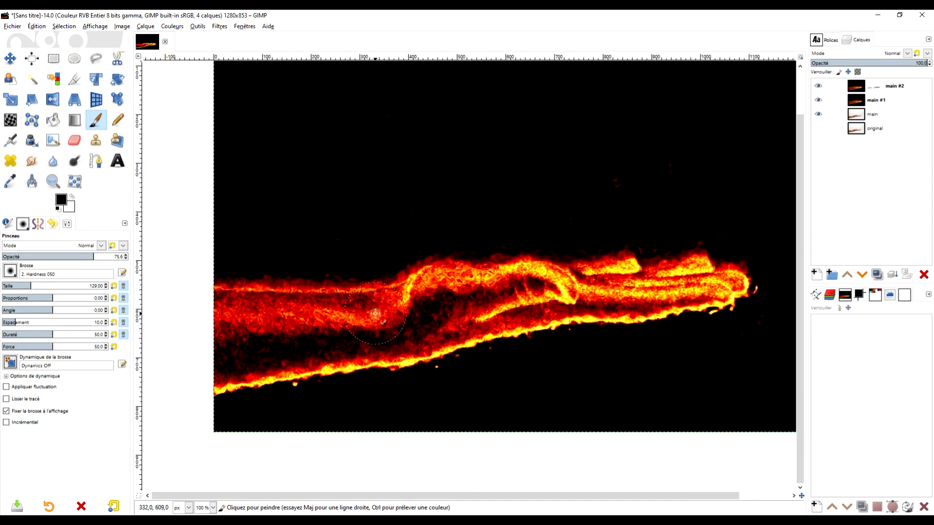
{"action": "scroll", "coordinate": [457, 329], "scroll_direction": "right", "scroll_amount": 3}
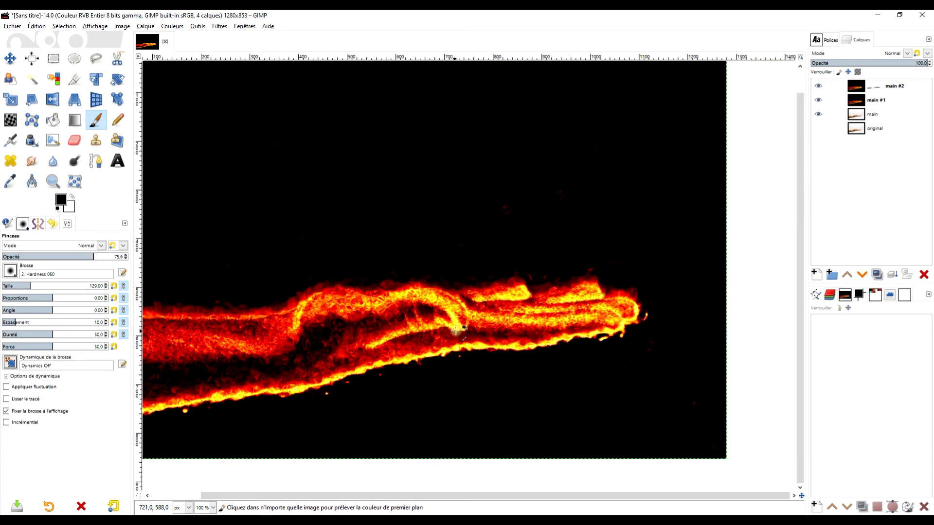
{"action": "scroll", "coordinate": [467, 324], "scroll_direction": "left", "scroll_amount": 2}
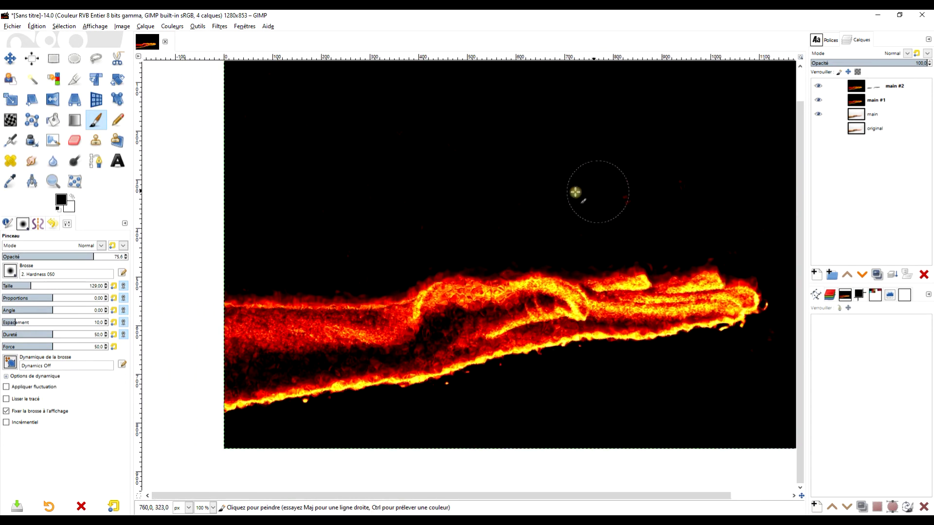
Step: Make the main #2 layer's image active and draw an elliptical selection of about 208 × 198 px over the forearm
{"action": "left_click", "coordinate": [857, 88]}
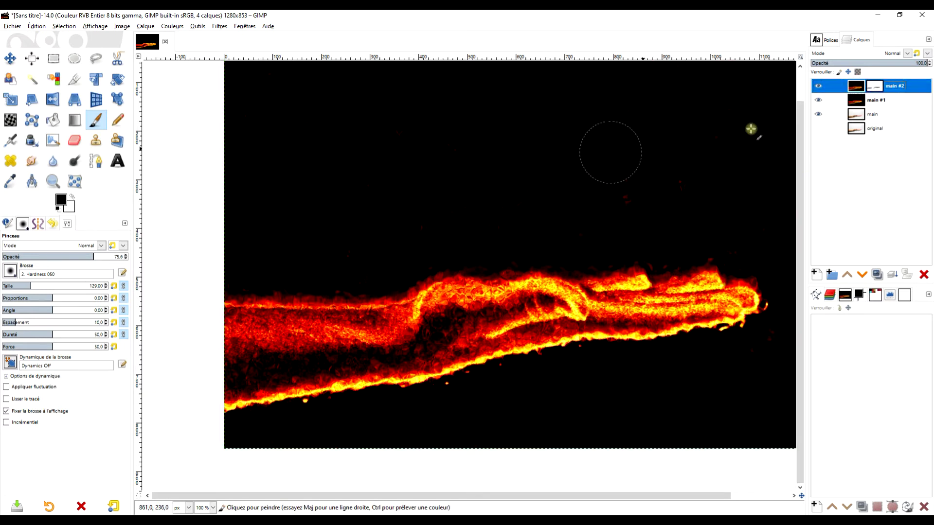
{"action": "left_click", "coordinate": [75, 59]}
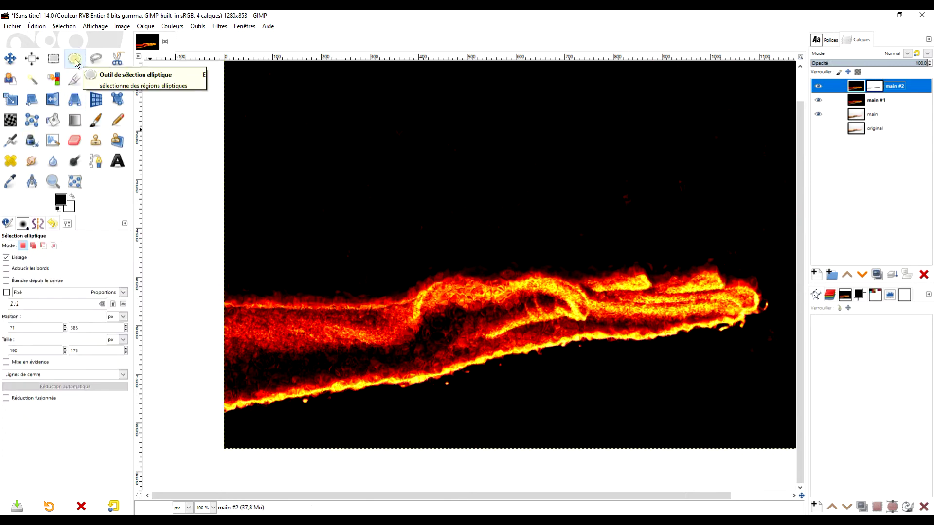
{"action": "left_click_drag", "start_coordinate": [244, 310], "coordinate": [331, 400]}
{"action": "left_click_drag", "start_coordinate": [283, 353], "coordinate": [303, 308]}
{"action": "left_click_drag", "start_coordinate": [267, 349], "coordinate": [253, 349]}
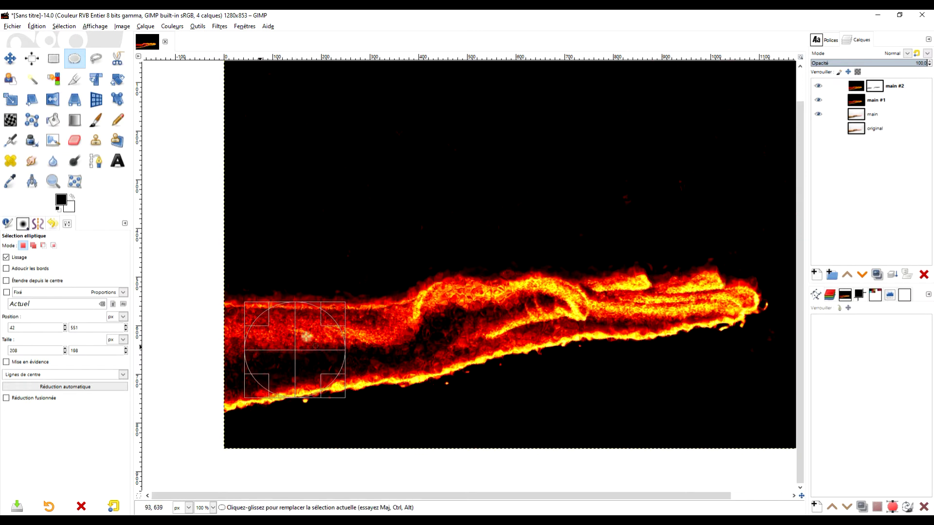
Step: Copy the selected forearm area from the main #2 image and paste it as a new layer
{"action": "left_click", "coordinate": [856, 88]}
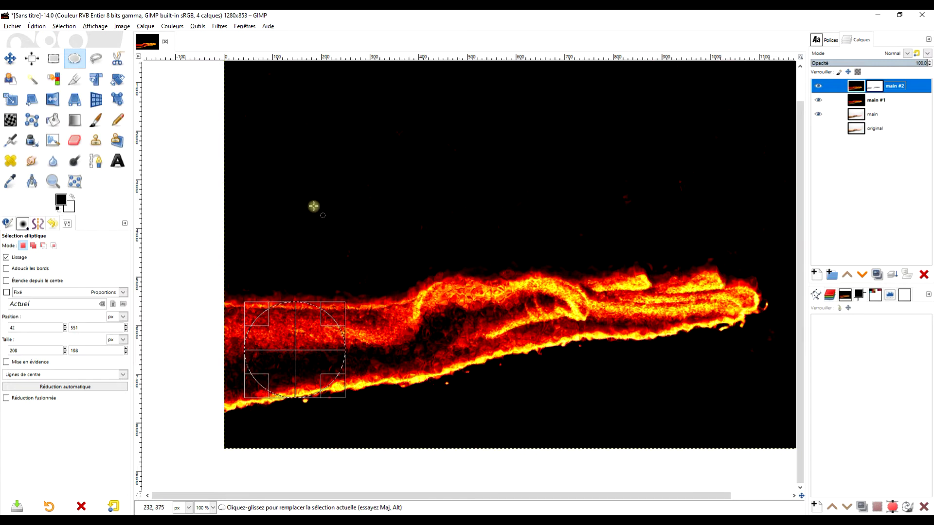
{"action": "left_click", "coordinate": [37, 26]}
{"action": "left_click", "coordinate": [55, 85]}
{"action": "left_click", "coordinate": [36, 26]}
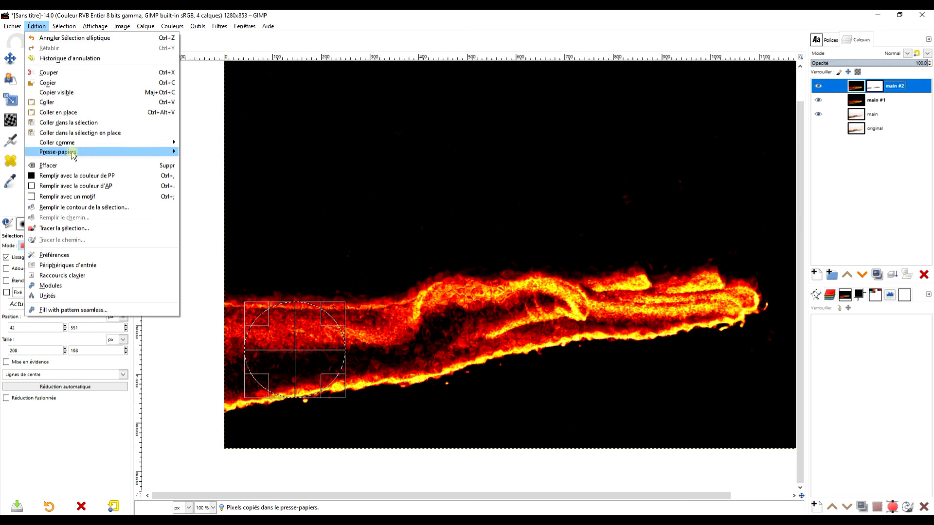
{"action": "left_click", "coordinate": [54, 102]}
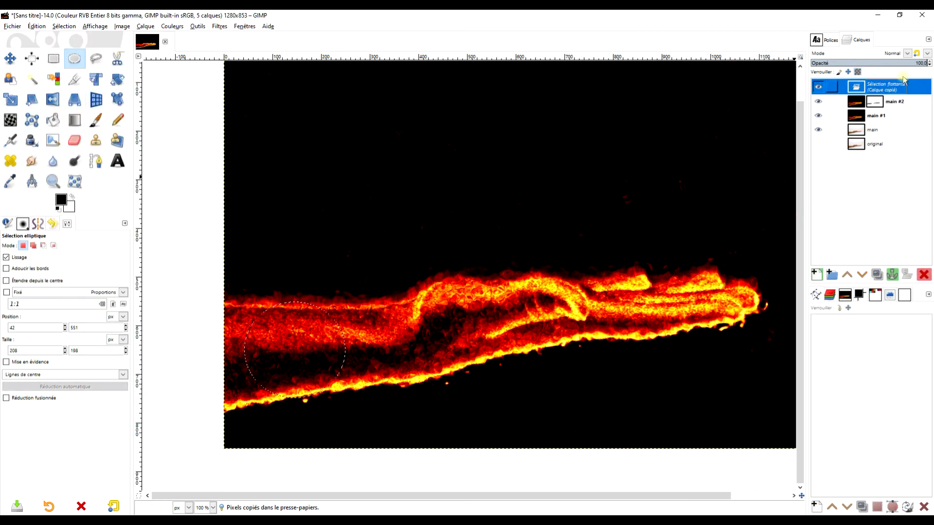
{"action": "left_click", "coordinate": [818, 275]}
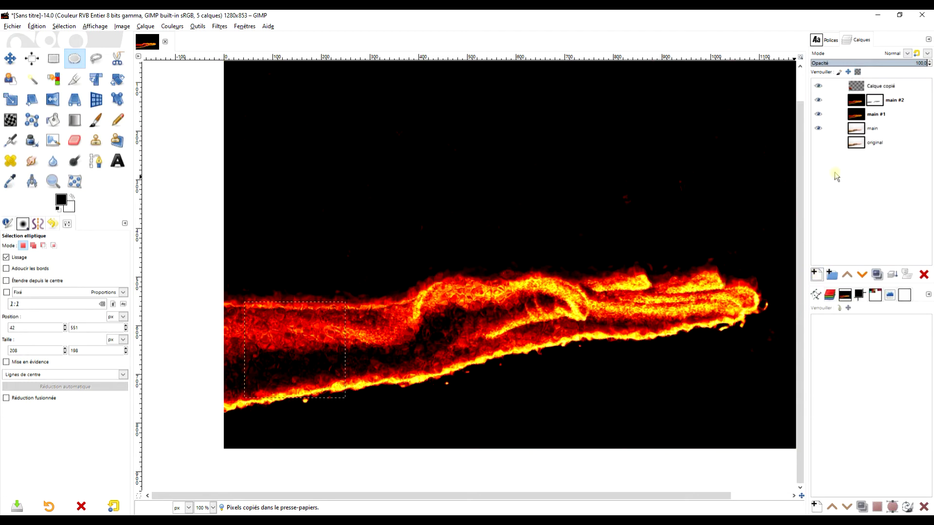
Step: Rename the pasted layer as feu
{"action": "double_click", "coordinate": [881, 85]}
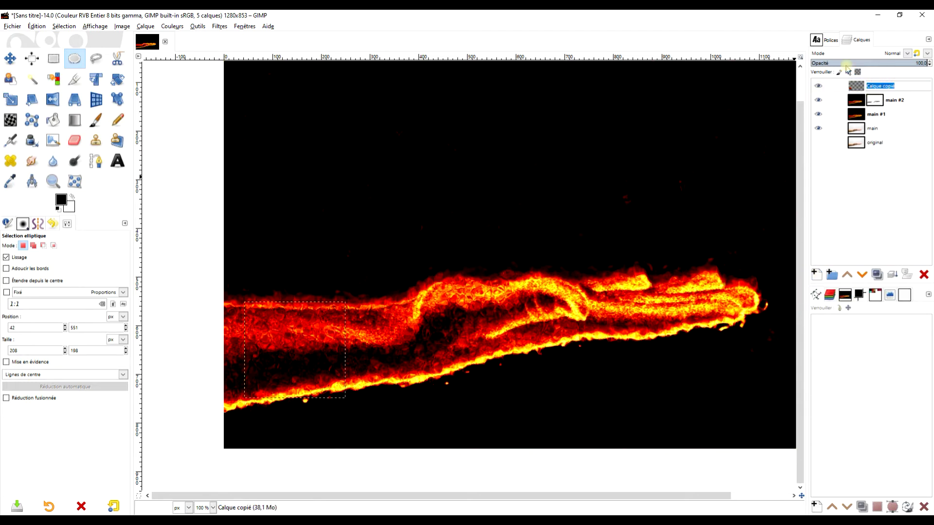
{"action": "type", "text": "feu"}
{"action": "key", "text": "Return"}
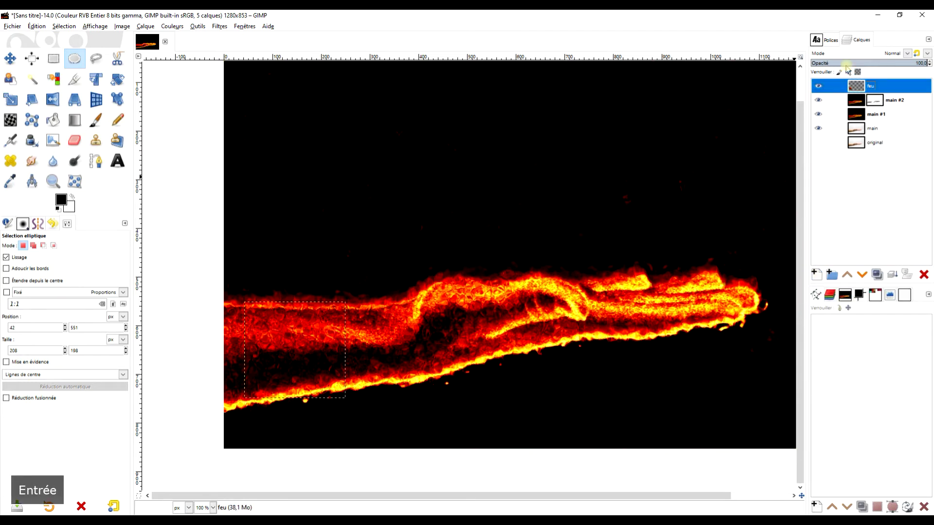
Step: Move the feu disc above the palm and fingers, and fit its layer to the image size
{"action": "left_click", "coordinate": [10, 58]}
{"action": "left_click_drag", "start_coordinate": [288, 358], "coordinate": [575, 215]}
{"action": "left_click_drag", "start_coordinate": [667, 167], "coordinate": [639, 177]}
{"action": "right_click", "coordinate": [864, 89]}
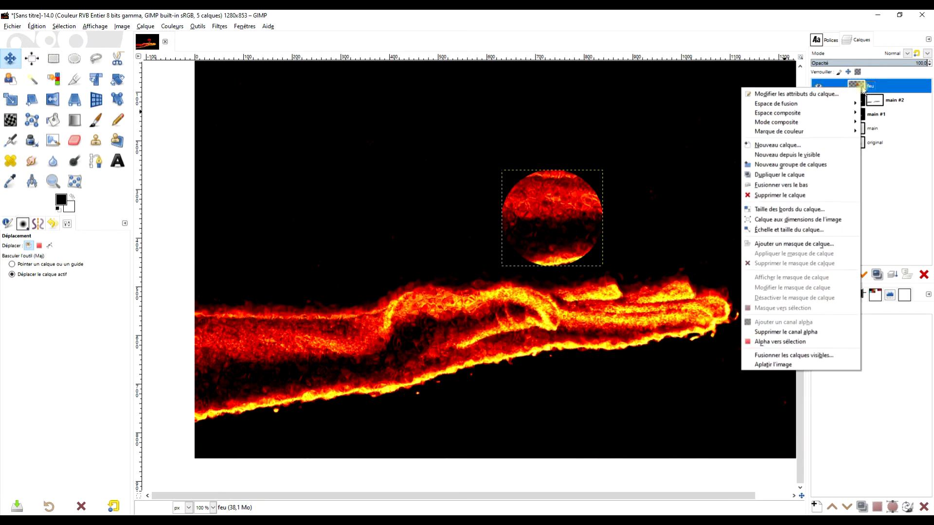
{"action": "left_click", "coordinate": [828, 225]}
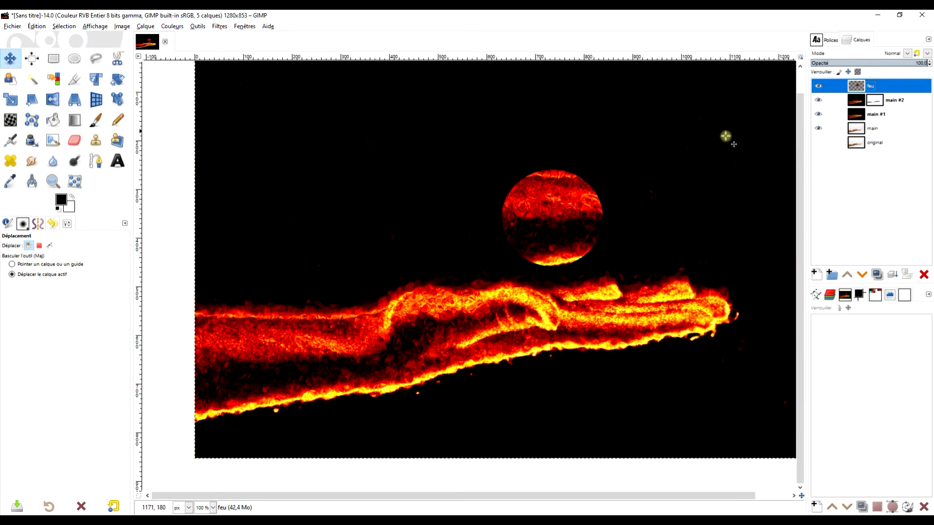
{"action": "left_click", "coordinate": [220, 27]}
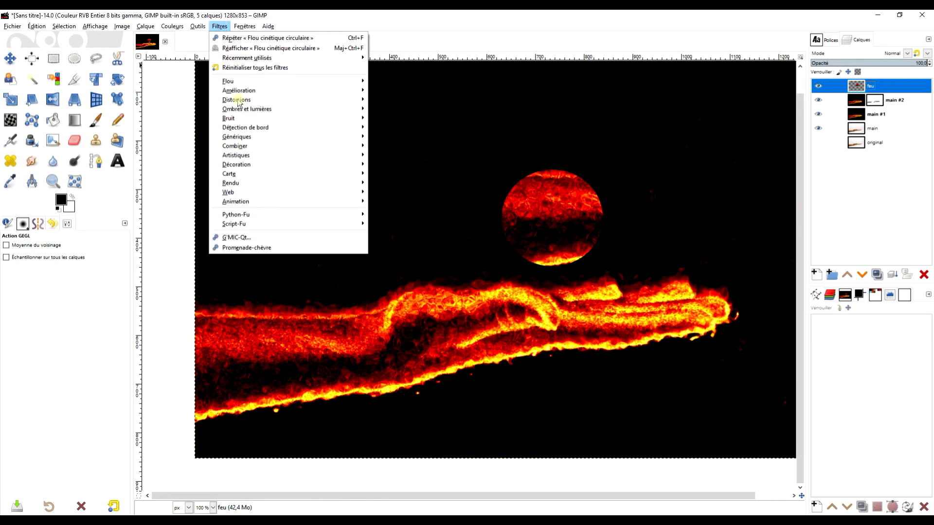
{"action": "mouse_move", "coordinate": [287, 100]}
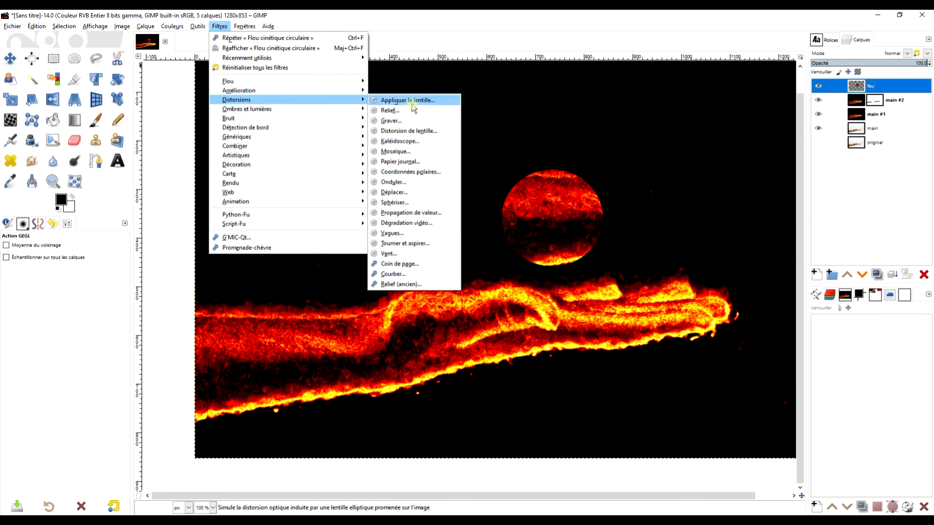
{"action": "left_click", "coordinate": [412, 182]}
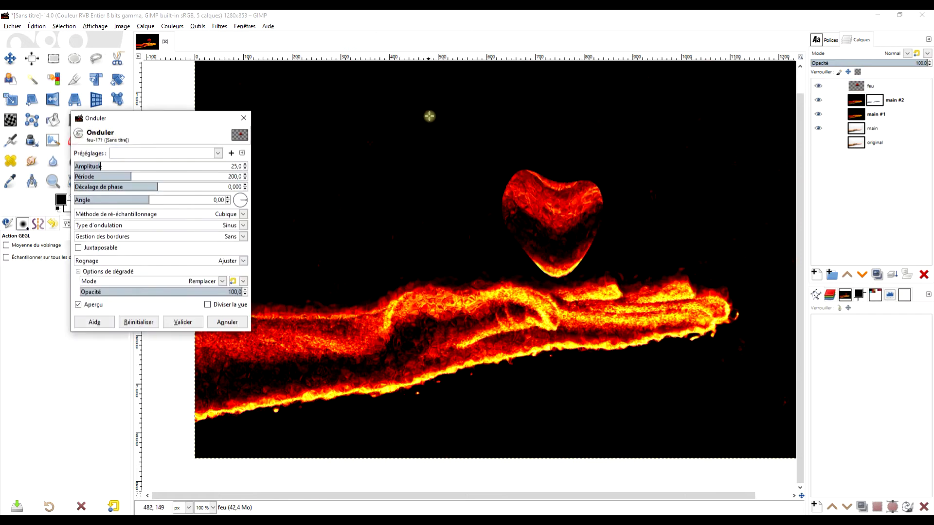
{"action": "left_click", "coordinate": [178, 153]}
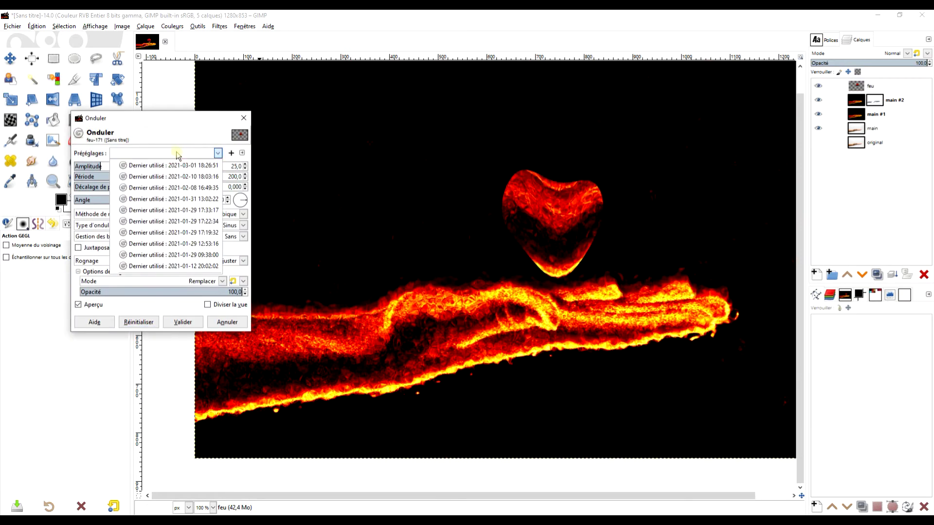
{"action": "left_click", "coordinate": [169, 166]}
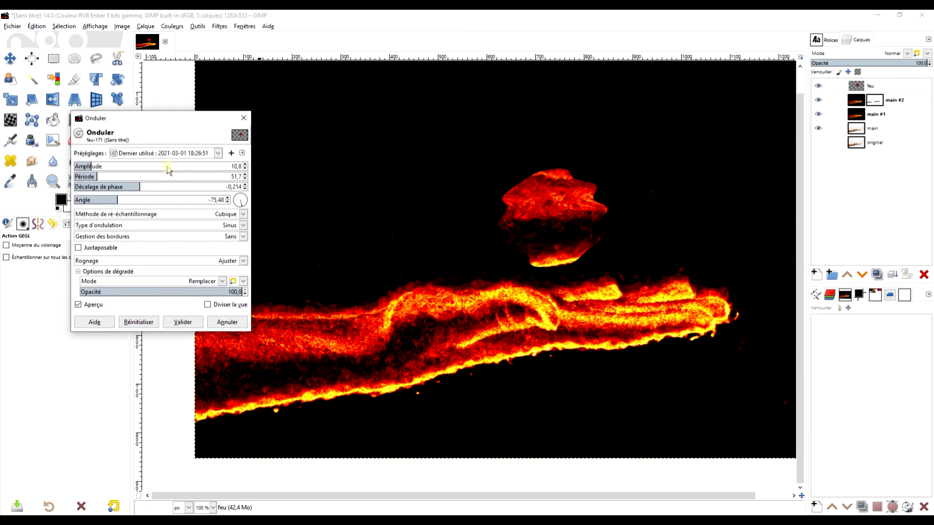
{"action": "left_click_drag", "start_coordinate": [90, 166], "coordinate": [101, 166]}
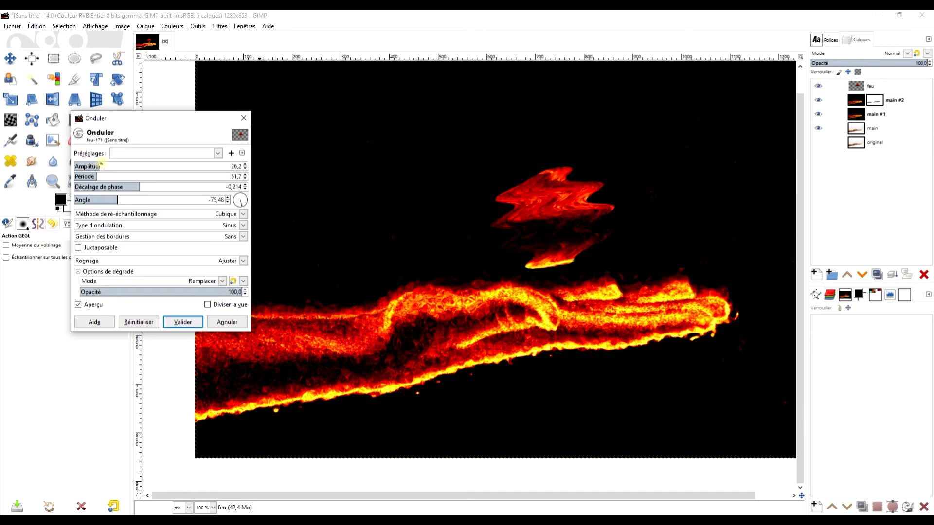
{"action": "left_click_drag", "start_coordinate": [102, 176], "coordinate": [97, 177]}
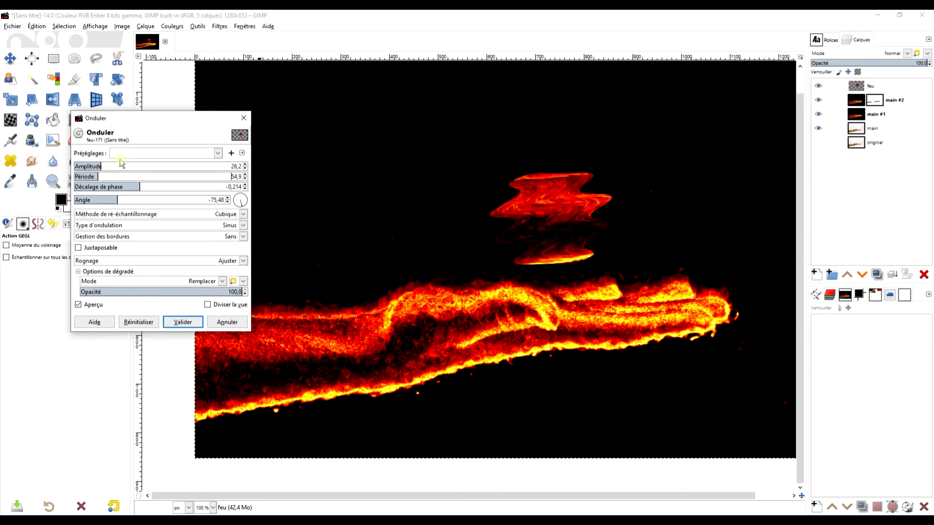
{"action": "left_click", "coordinate": [184, 322]}
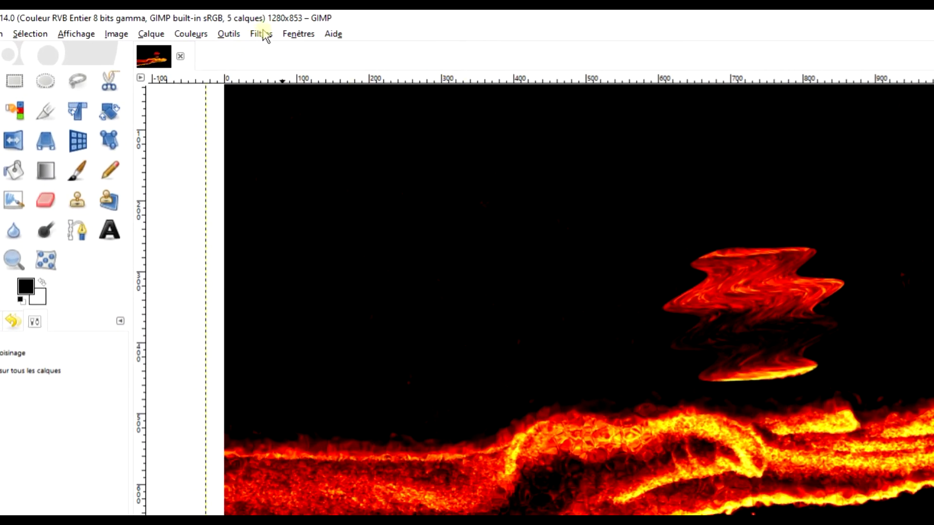
Step: Apply a blur filter to the rippled feu layer and add a white, full-opacity layer mask to it
{"action": "left_click", "coordinate": [261, 34]}
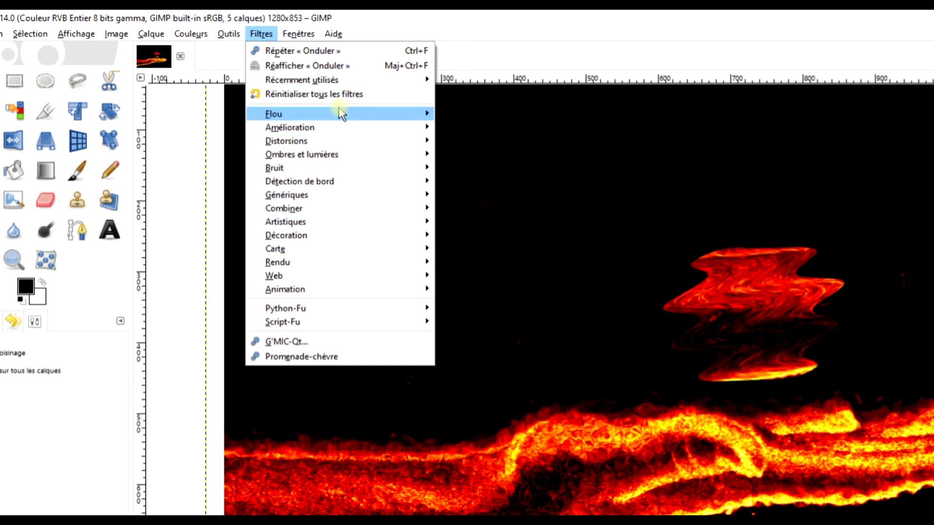
{"action": "mouse_move", "coordinate": [339, 110]}
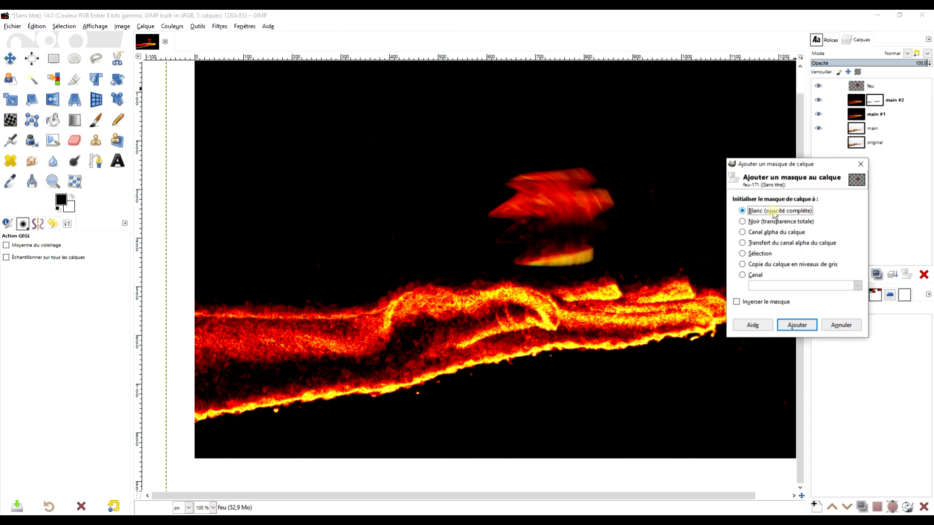
{"action": "left_click", "coordinate": [796, 326]}
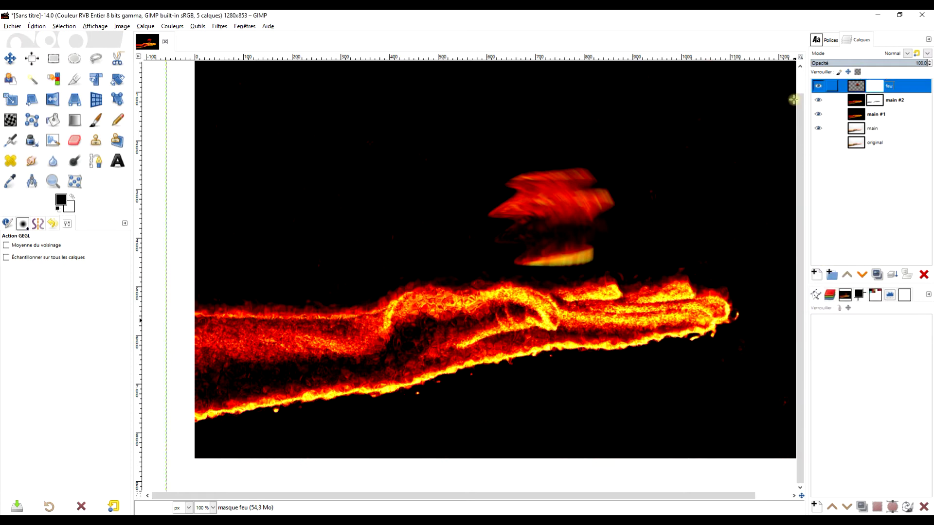
Step: Paint black on the feu mask with the Paintbrush at opacity 100 to trim the shape's jagged outer edges
{"action": "left_click", "coordinate": [96, 123]}
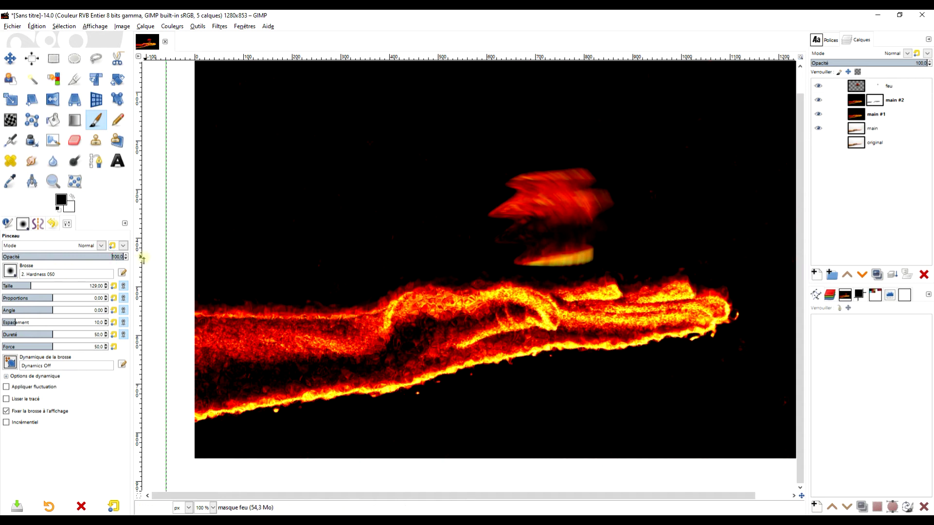
{"action": "mouse_move", "coordinate": [452, 229]}
{"action": "left_mouse_down"}
{"action": "mouse_move", "coordinate": [471, 204]}
{"action": "mouse_move", "coordinate": [481, 245]}
{"action": "mouse_move", "coordinate": [481, 236]}
{"action": "mouse_move", "coordinate": [484, 247]}
{"action": "mouse_move", "coordinate": [604, 297]}
{"action": "mouse_move", "coordinate": [559, 280]}
{"action": "mouse_move", "coordinate": [569, 272]}
{"action": "mouse_move", "coordinate": [510, 270]}
{"action": "mouse_move", "coordinate": [558, 282]}
{"action": "mouse_move", "coordinate": [595, 262]}
{"action": "mouse_move", "coordinate": [555, 265]}
{"action": "left_mouse_up"}
{"action": "mouse_move", "coordinate": [517, 168]}
{"action": "left_mouse_down"}
{"action": "mouse_move", "coordinate": [507, 173]}
{"action": "mouse_move", "coordinate": [496, 219]}
{"action": "left_mouse_up"}
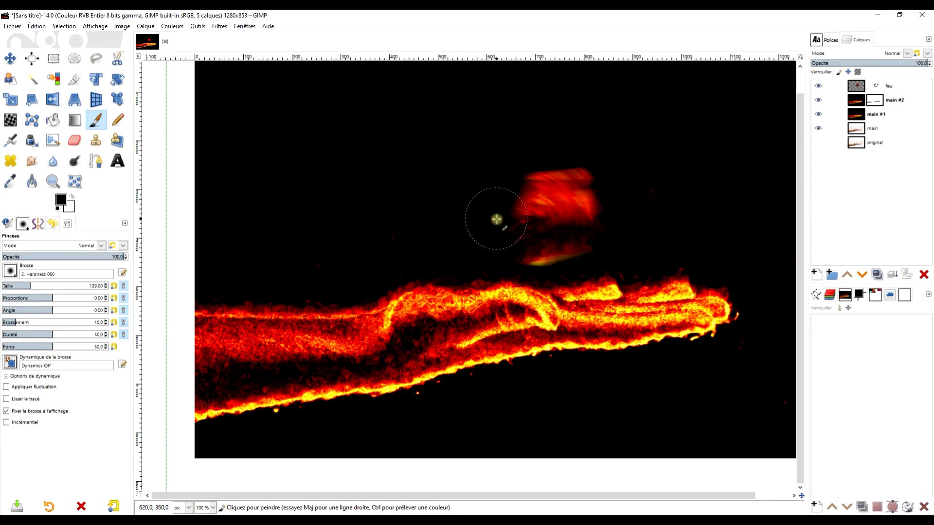
Step: Trim the fireball's remaining outer edge on the feu mask, and duplicate the feu layer with the copy shifted to the right
{"action": "mouse_move", "coordinate": [598, 169]}
{"action": "left_mouse_down"}
{"action": "mouse_move", "coordinate": [619, 191]}
{"action": "mouse_move", "coordinate": [612, 248]}
{"action": "mouse_move", "coordinate": [571, 282]}
{"action": "mouse_move", "coordinate": [573, 273]}
{"action": "mouse_move", "coordinate": [530, 275]}
{"action": "mouse_move", "coordinate": [594, 227]}
{"action": "left_mouse_up"}
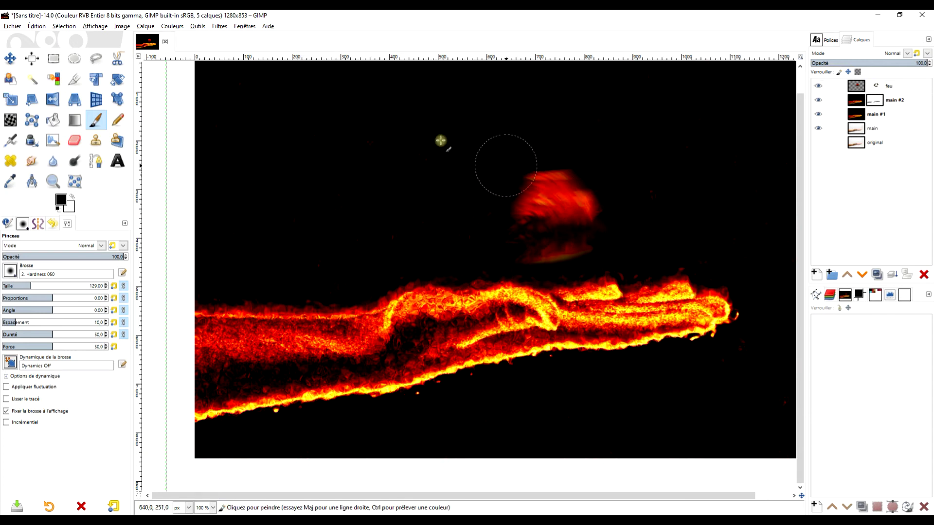
{"action": "key", "text": "shift+ctrl+d"}
{"action": "key", "text": "m"}
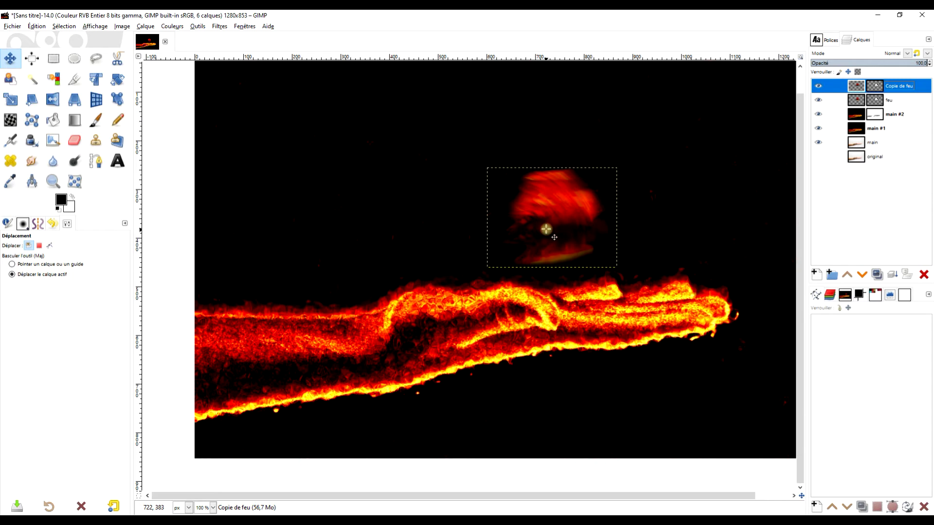
{"action": "left_click_drag", "start_coordinate": [545, 229], "coordinate": [588, 228]}
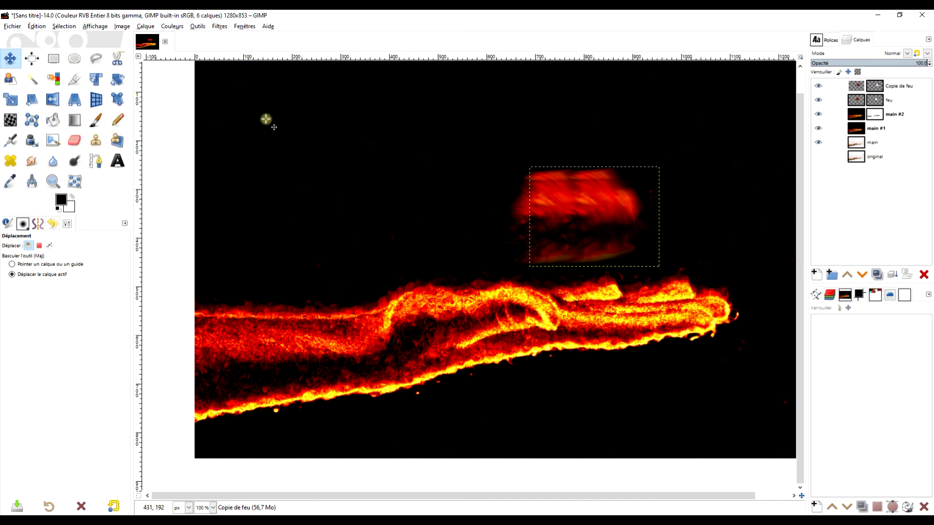
Step: Apply the layer mask of the feu copy and flip the copy horizontally
{"action": "right_click", "coordinate": [877, 89]}
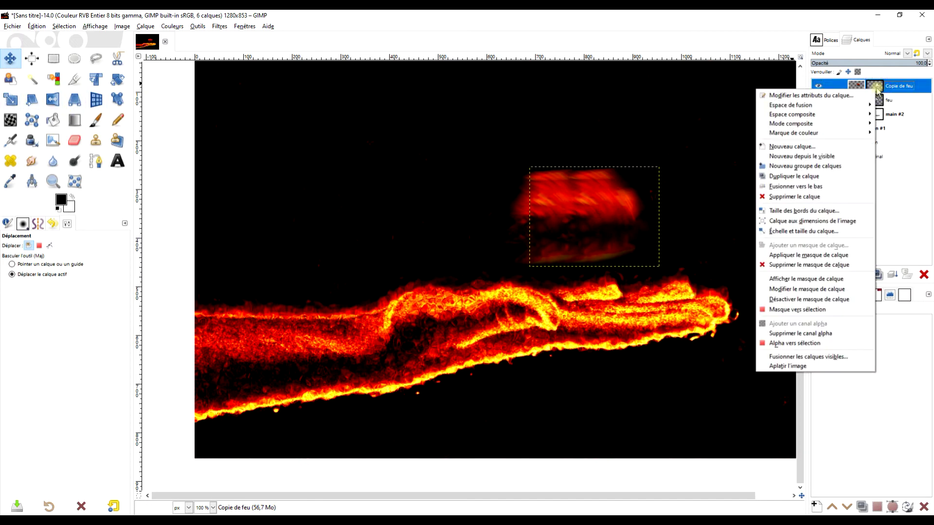
{"action": "left_click", "coordinate": [836, 256]}
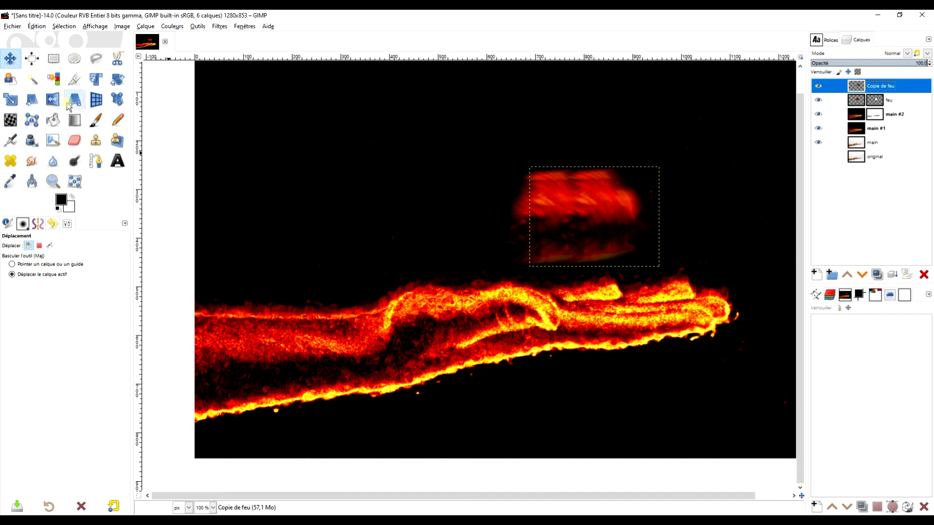
{"action": "left_click", "coordinate": [53, 100]}
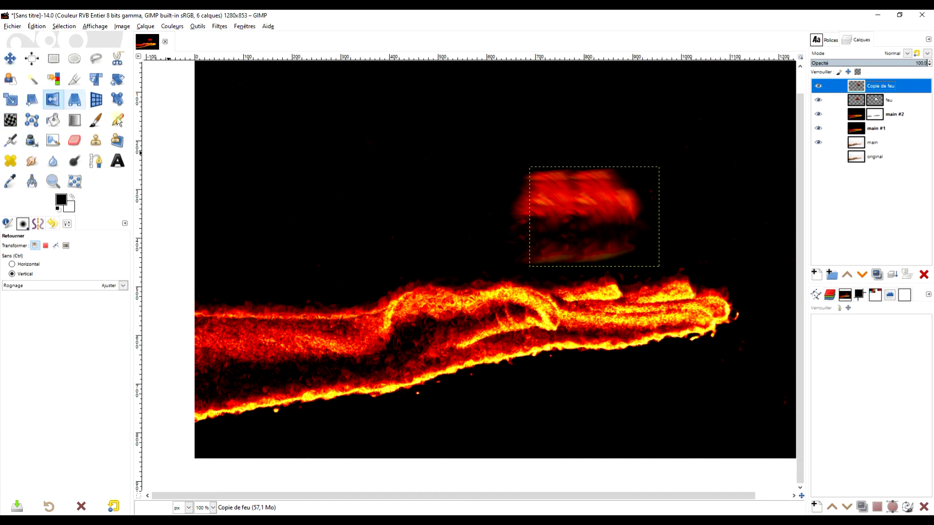
{"action": "left_click", "coordinate": [12, 264]}
{"action": "left_click", "coordinate": [608, 210]}
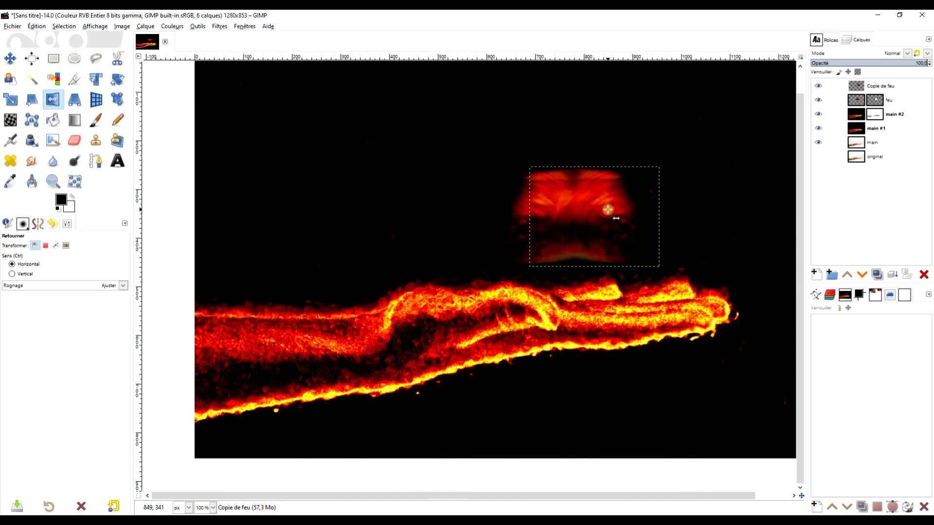
Step: Move the flipped copy farther right so it mirrors the original fire shape, and merge it down into the feu layer
{"action": "left_click", "coordinate": [10, 58]}
{"action": "mouse_move", "coordinate": [602, 213]}
{"action": "left_mouse_down"}
{"action": "mouse_move", "coordinate": [616, 204]}
{"action": "mouse_move", "coordinate": [625, 210]}
{"action": "mouse_move", "coordinate": [633, 240]}
{"action": "left_mouse_up"}
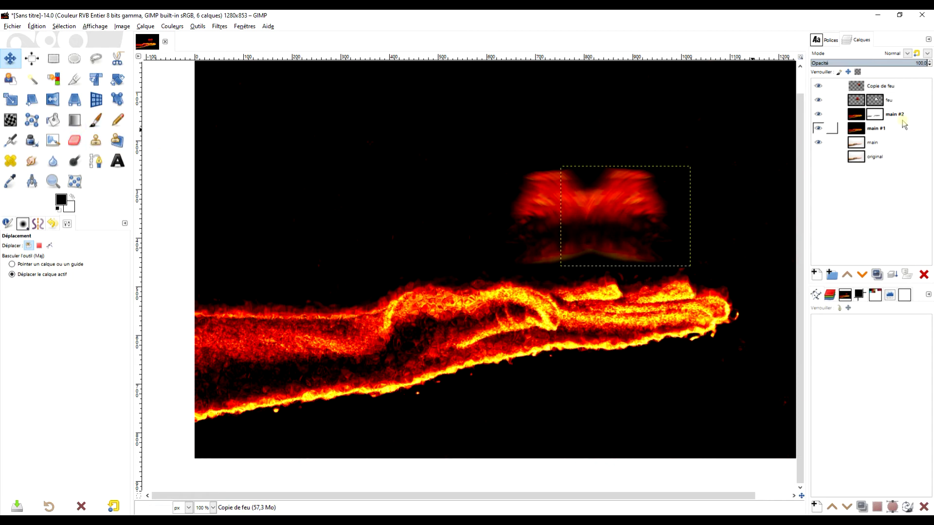
{"action": "left_click", "coordinate": [856, 87]}
{"action": "right_click", "coordinate": [861, 102]}
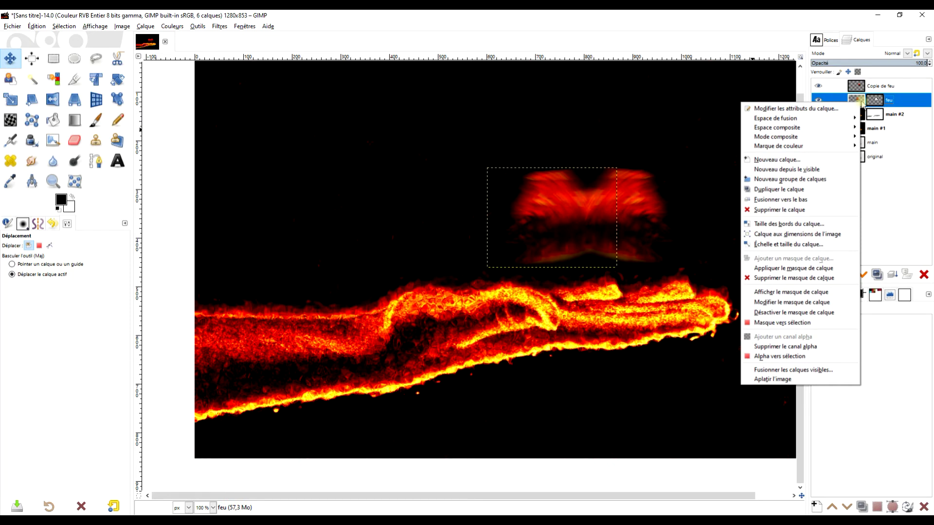
{"action": "left_click", "coordinate": [867, 87]}
{"action": "double_click", "coordinate": [856, 86]}
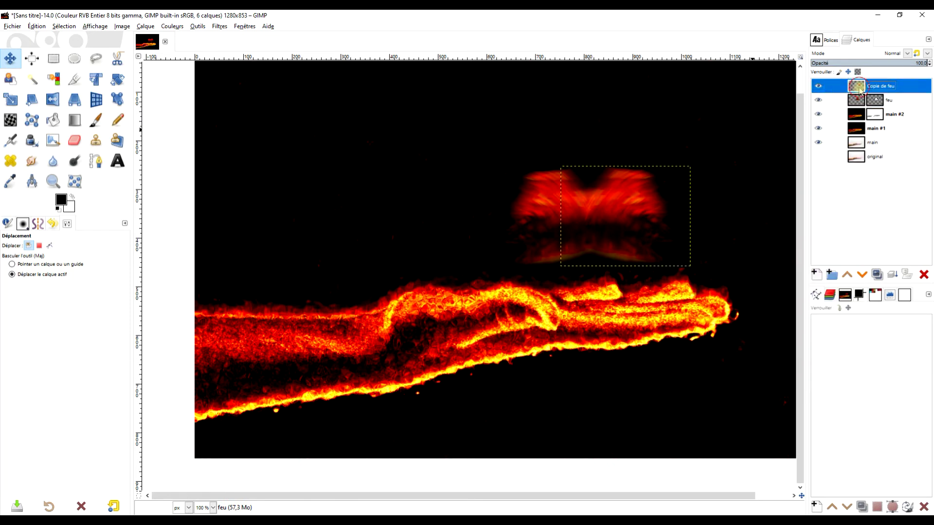
{"action": "left_click", "coordinate": [894, 276]}
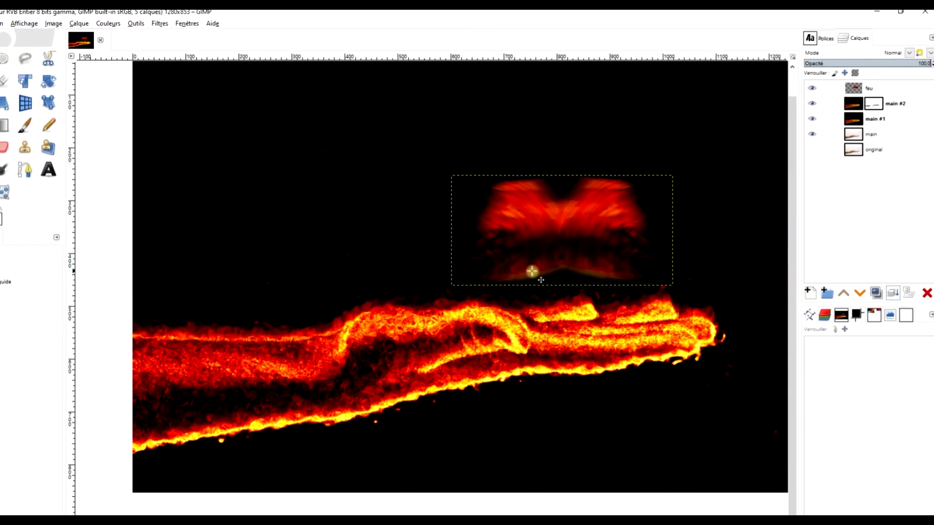
Step: Add a layer mask to the merged feu layer
{"action": "right_click", "coordinate": [849, 91]}
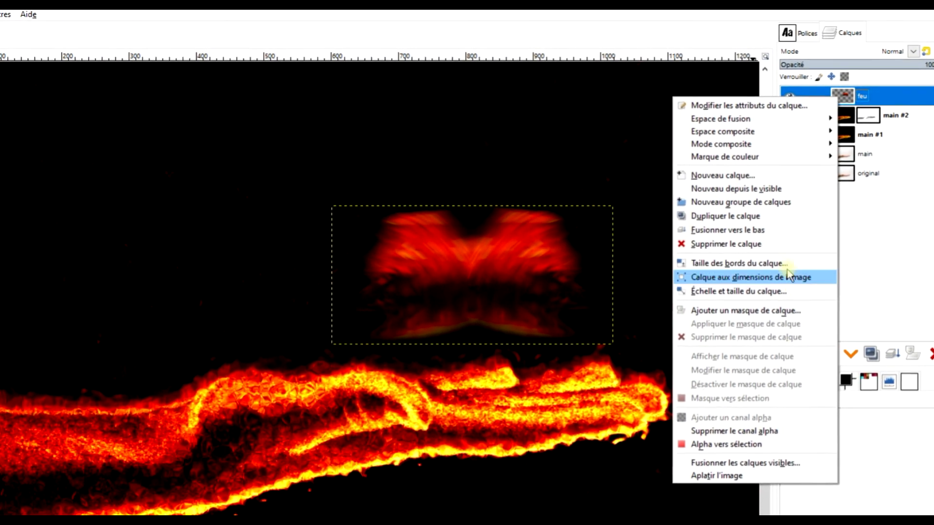
{"action": "left_click", "coordinate": [770, 325]}
{"action": "left_click", "coordinate": [769, 440]}
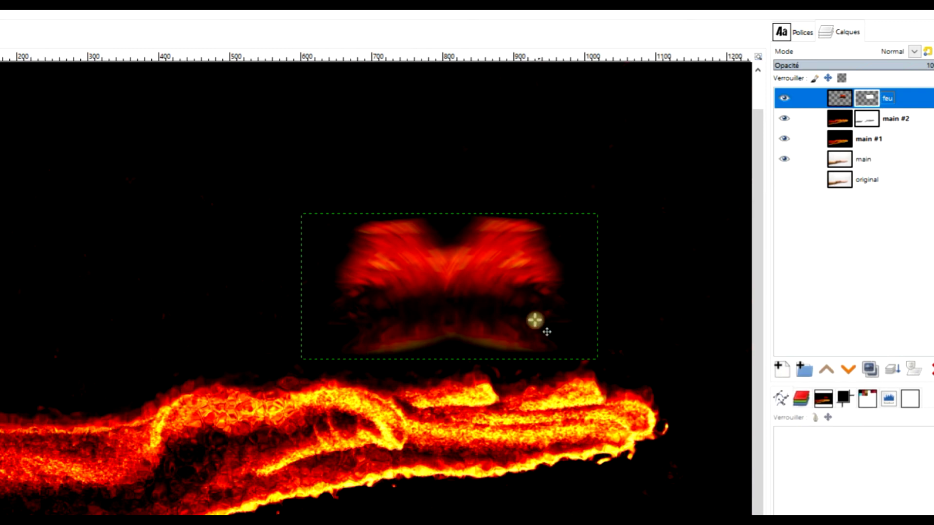
Step: Paint black on the feu mask to trim the mirrored fire's edges and irregular gaps, and fit the layer to the image size
{"action": "scroll", "coordinate": [527, 317], "scroll_direction": "up", "scroll_amount": 1}
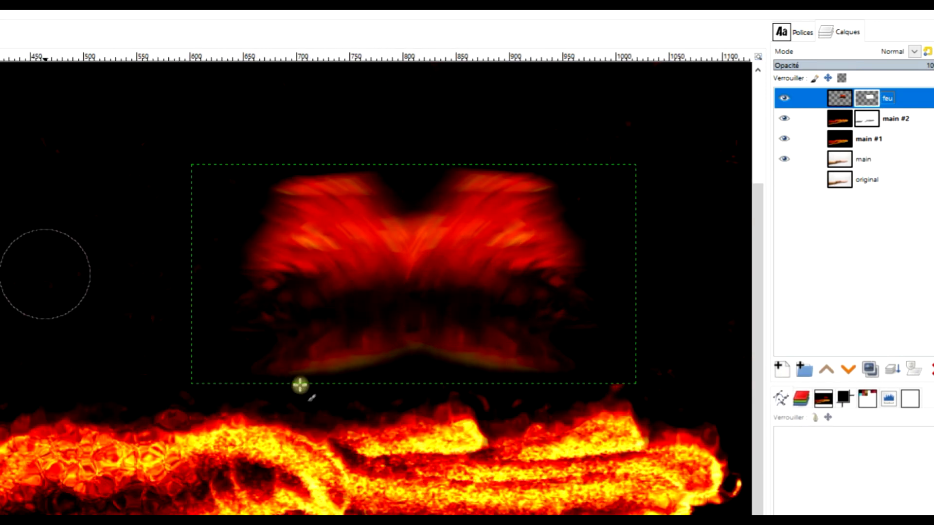
{"action": "mouse_move", "coordinate": [413, 374]}
{"action": "left_mouse_down"}
{"action": "mouse_move", "coordinate": [402, 359]}
{"action": "mouse_move", "coordinate": [327, 377]}
{"action": "mouse_move", "coordinate": [334, 385]}
{"action": "left_mouse_up"}
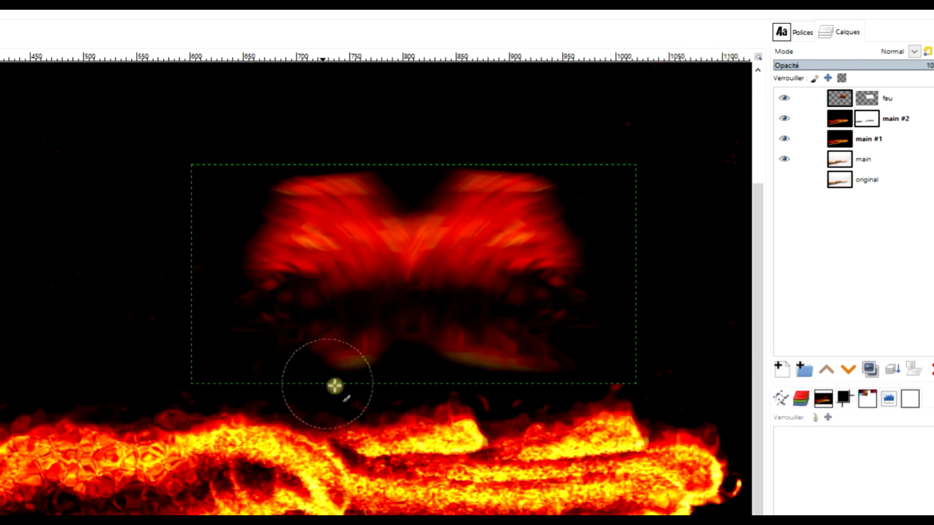
{"action": "left_click", "coordinate": [422, 224]}
{"action": "left_click", "coordinate": [488, 226]}
{"action": "mouse_move", "coordinate": [486, 186]}
{"action": "left_mouse_down"}
{"action": "mouse_move", "coordinate": [531, 191]}
{"action": "mouse_move", "coordinate": [557, 217]}
{"action": "left_mouse_up"}
{"action": "mouse_move", "coordinate": [269, 195]}
{"action": "left_mouse_down"}
{"action": "mouse_move", "coordinate": [239, 319]}
{"action": "mouse_move", "coordinate": [258, 385]}
{"action": "left_mouse_up"}
{"action": "left_click_drag", "start_coordinate": [591, 247], "coordinate": [582, 327]}
{"action": "left_click_drag", "start_coordinate": [532, 386], "coordinate": [504, 366]}
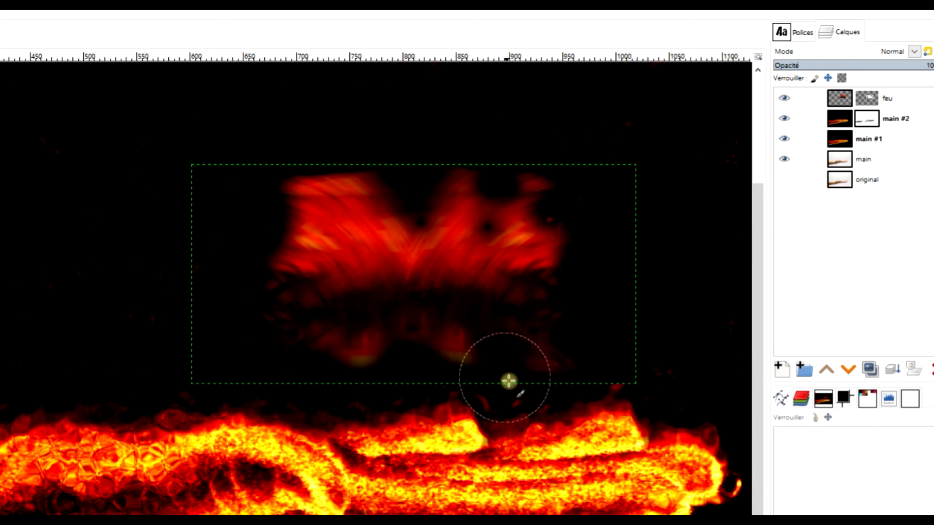
{"action": "mouse_move", "coordinate": [529, 200]}
{"action": "left_mouse_down"}
{"action": "mouse_move", "coordinate": [545, 180]}
{"action": "mouse_move", "coordinate": [572, 194]}
{"action": "mouse_move", "coordinate": [564, 400]}
{"action": "mouse_move", "coordinate": [555, 364]}
{"action": "mouse_move", "coordinate": [528, 396]}
{"action": "mouse_move", "coordinate": [402, 436]}
{"action": "mouse_move", "coordinate": [287, 349]}
{"action": "mouse_move", "coordinate": [272, 311]}
{"action": "mouse_move", "coordinate": [330, 314]}
{"action": "left_mouse_up"}
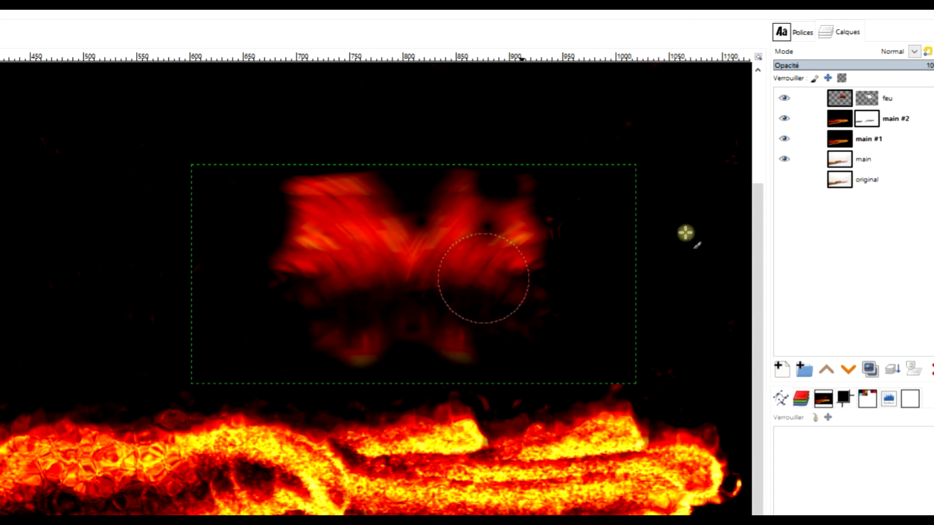
{"action": "right_click", "coordinate": [845, 97]}
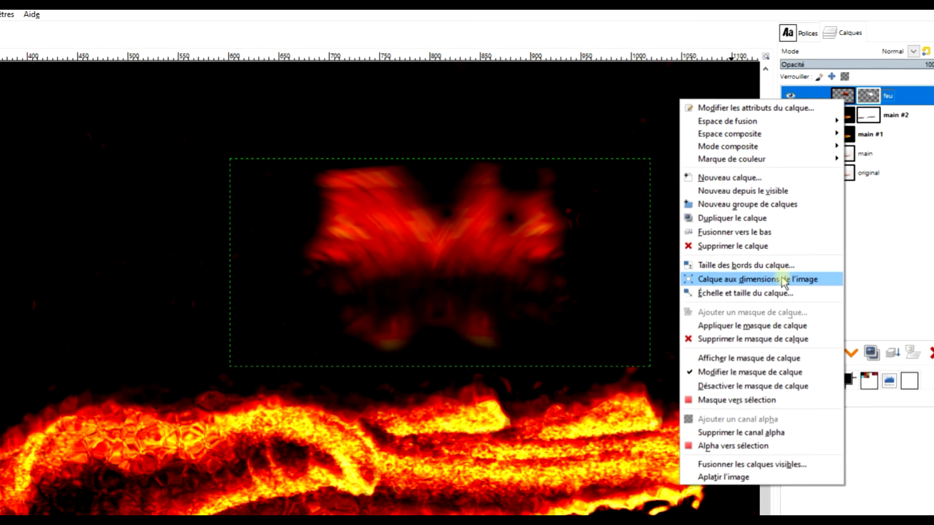
{"action": "left_click", "coordinate": [774, 292]}
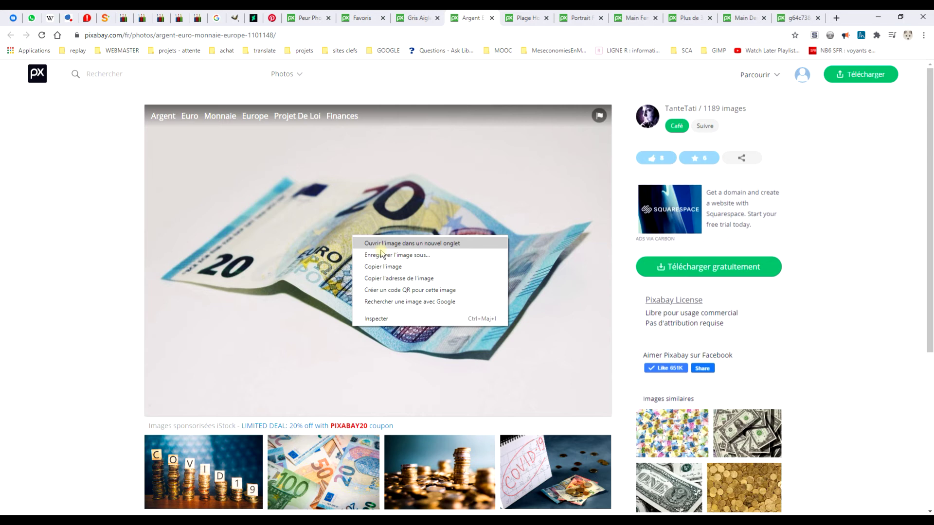
Step: Copy the 20 euro banknote photo from the Pixabay page in the browser and paste it in GIMP as a new layer
{"action": "left_click", "coordinate": [408, 267]}
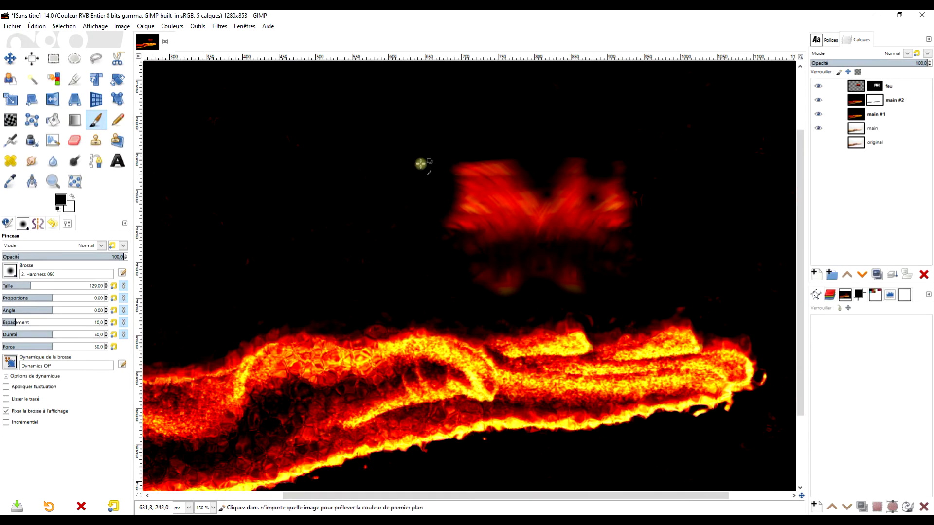
{"action": "key", "text": "minus"}
{"action": "key", "text": "plus"}
{"action": "left_click", "coordinate": [37, 26]}
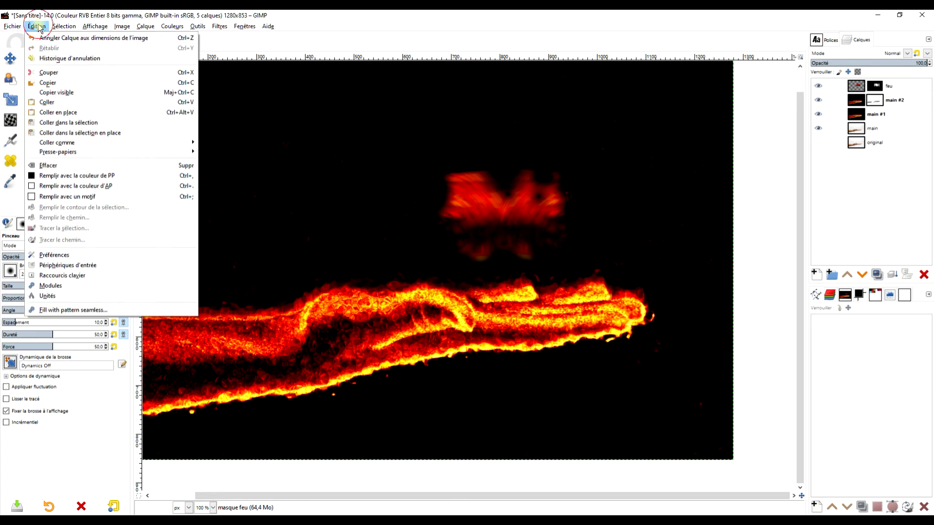
{"action": "mouse_move", "coordinate": [119, 142]}
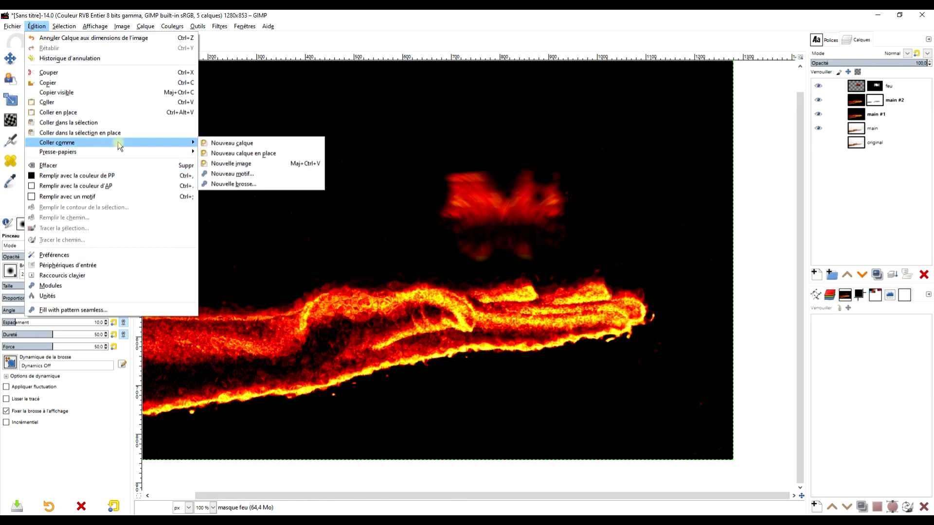
{"action": "left_click", "coordinate": [244, 142]}
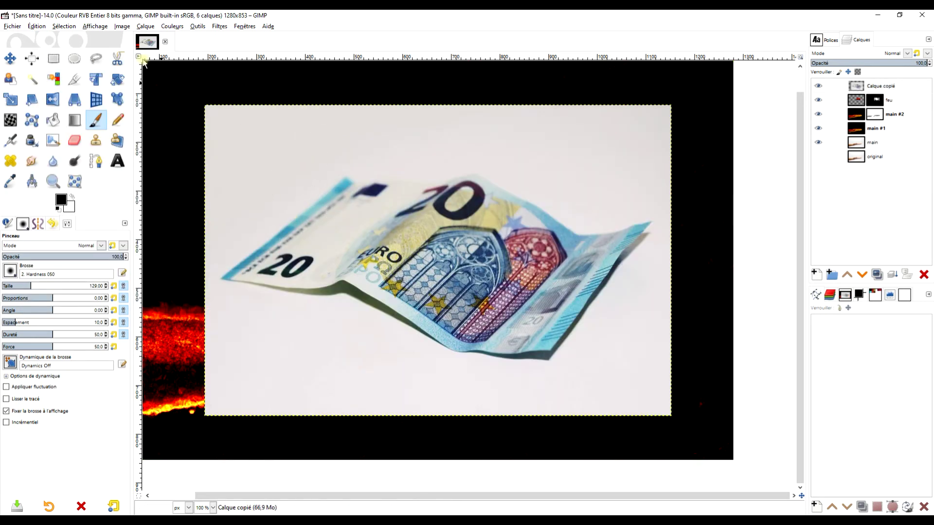
Step: Set the pasted banknote layer's blend mode to Diviser
{"action": "left_click", "coordinate": [880, 87]}
{"action": "left_click", "coordinate": [908, 54]}
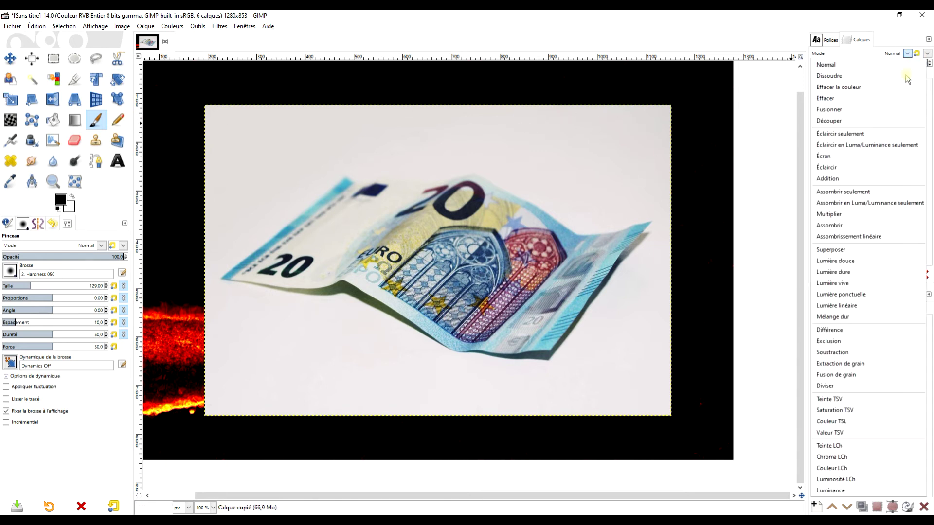
{"action": "left_click", "coordinate": [849, 386]}
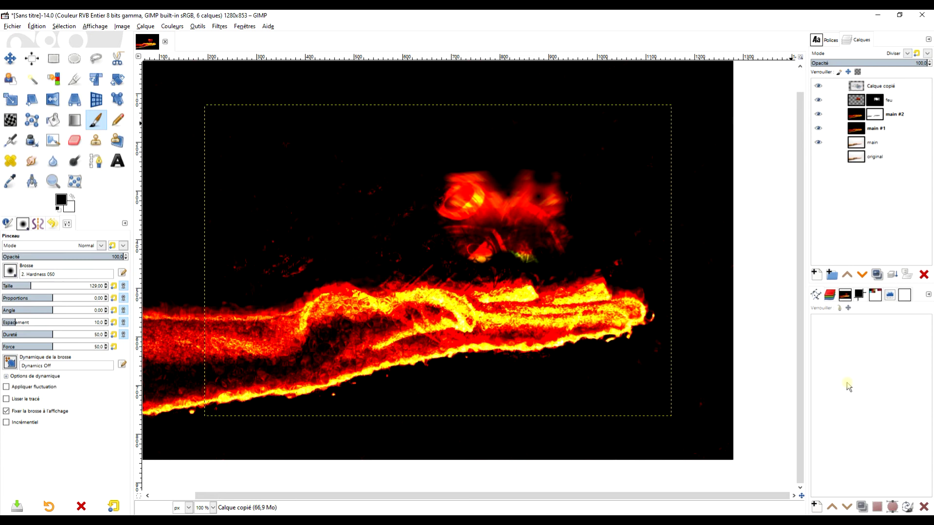
Step: Scale the banknote layer proportionally to 408 x 272 px and position it over the fireball above the fingers
{"action": "left_click", "coordinate": [10, 99]}
{"action": "left_click", "coordinate": [487, 215]}
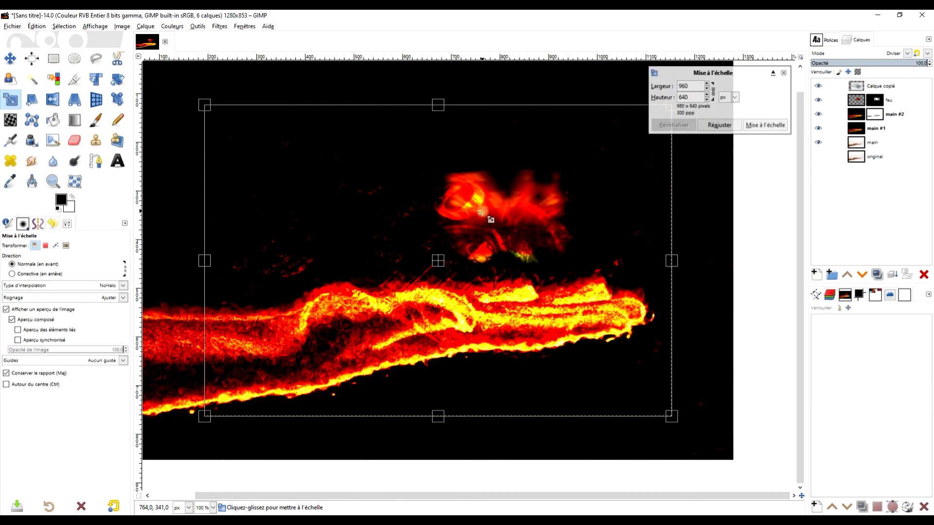
{"action": "left_click_drag", "start_coordinate": [672, 415], "coordinate": [476, 285]}
{"action": "left_click_drag", "start_coordinate": [349, 204], "coordinate": [502, 241]}
{"action": "scroll", "coordinate": [498, 242], "scroll_direction": "up", "scroll_amount": 2}
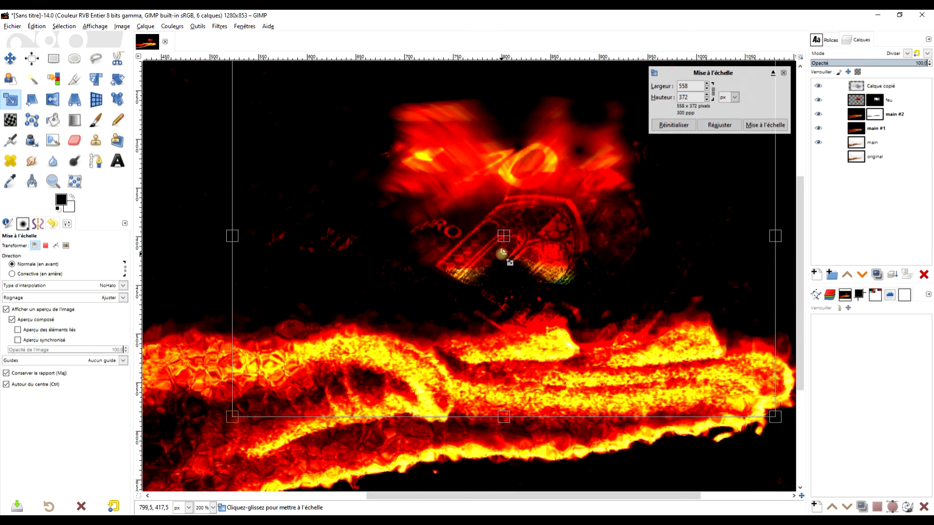
{"action": "scroll", "coordinate": [506, 260], "scroll_direction": "down", "scroll_amount": 1}
{"action": "left_click_drag", "start_coordinate": [299, 377], "coordinate": [378, 327]}
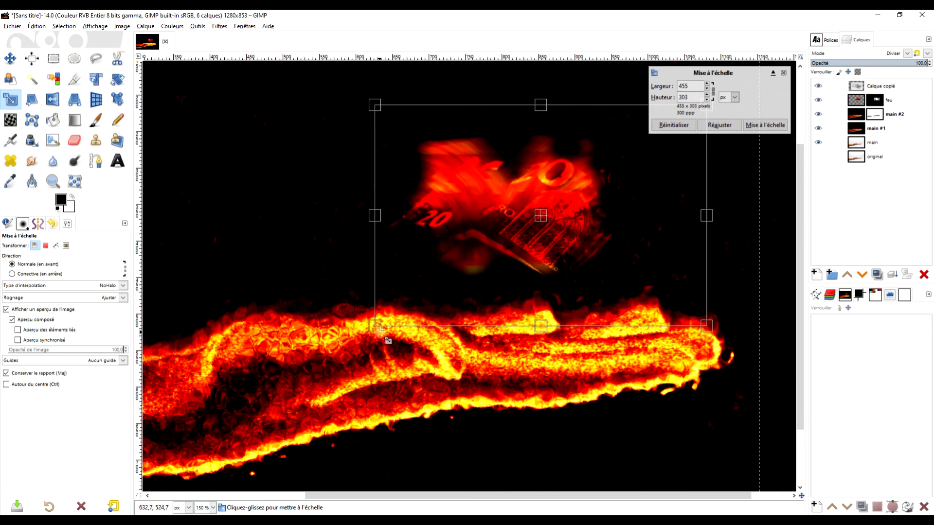
{"action": "left_click_drag", "start_coordinate": [551, 226], "coordinate": [533, 240]}
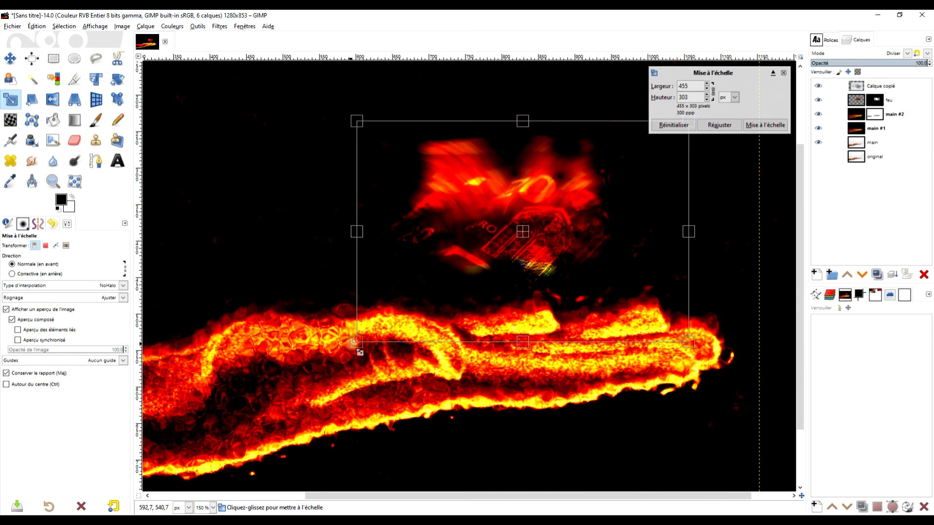
{"action": "left_click_drag", "start_coordinate": [355, 341], "coordinate": [388, 318]}
{"action": "left_click_drag", "start_coordinate": [551, 225], "coordinate": [546, 242]}
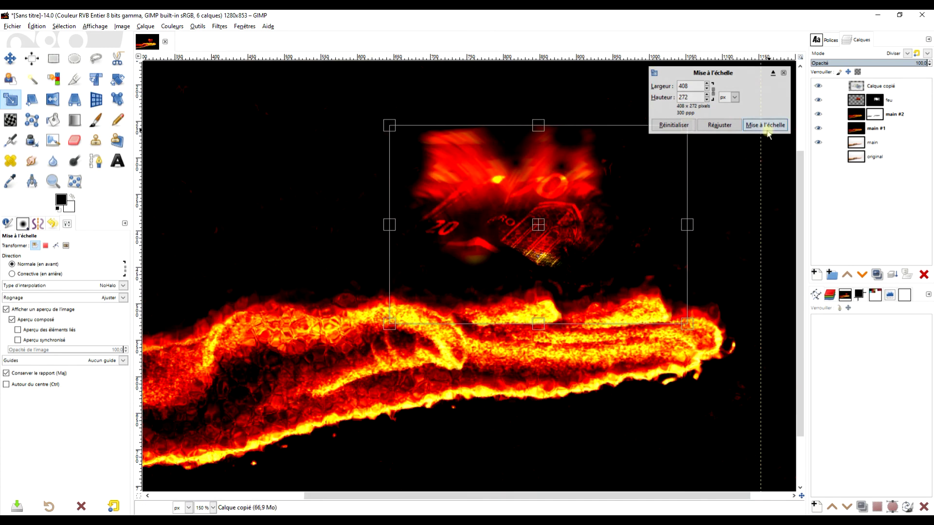
{"action": "left_click", "coordinate": [765, 126]}
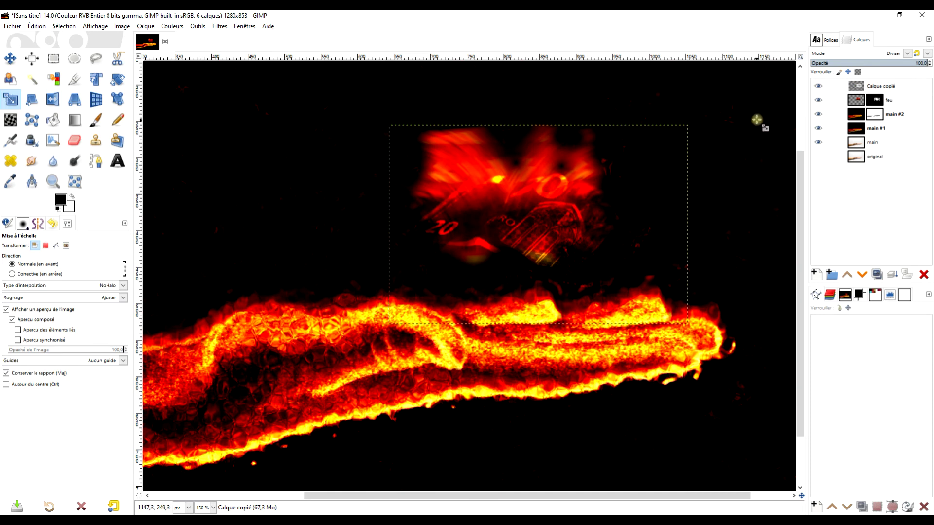
Step: Rename the pasted banknote layer as argent
{"action": "left_click", "coordinate": [856, 91]}
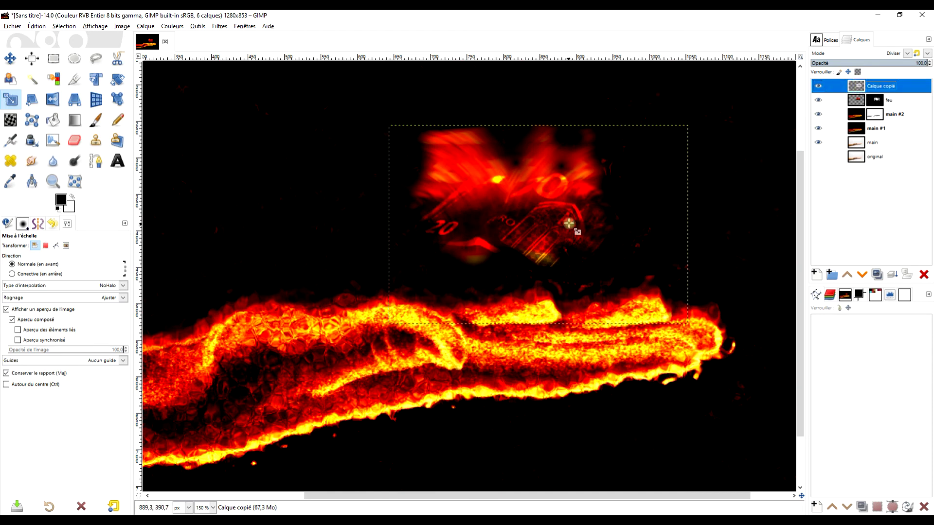
{"action": "left_click_drag", "start_coordinate": [569, 224], "coordinate": [584, 240]}
{"action": "left_click", "coordinate": [877, 102]}
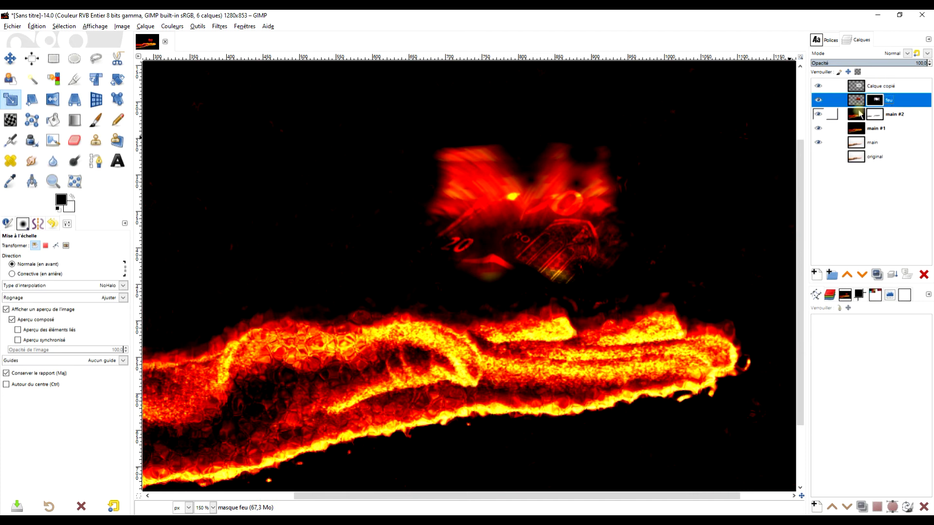
{"action": "double_click", "coordinate": [891, 86]}
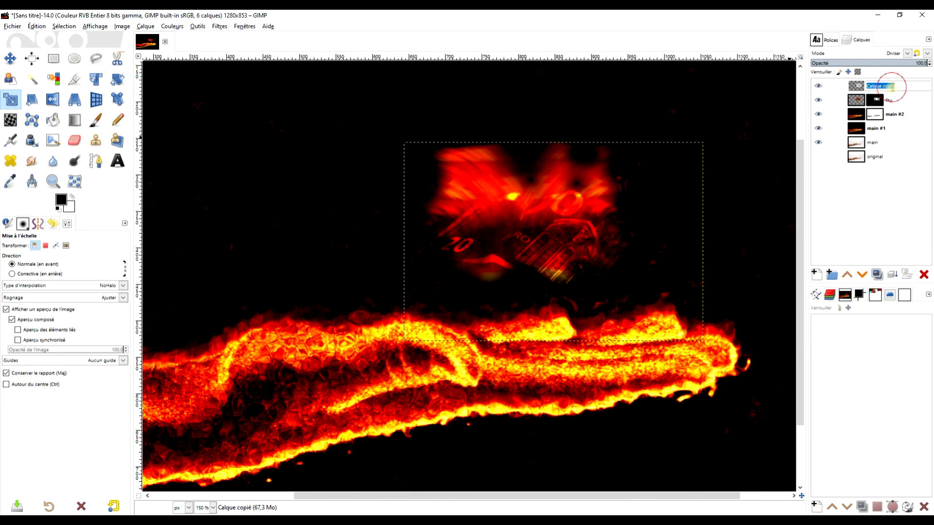
{"action": "key", "text": "Return"}
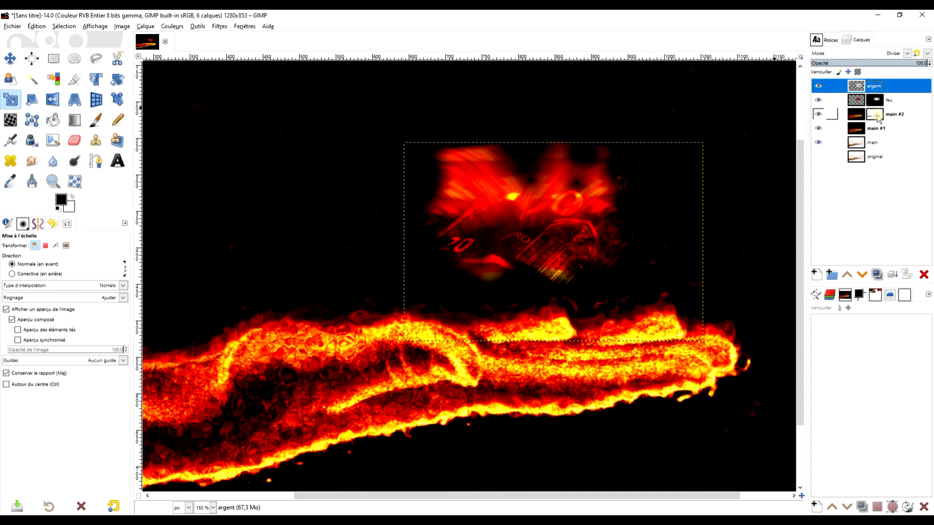
Step: Paint the feu layer mask white under the banknote's lower edge, and black along the fireball's lower-left side
{"action": "left_click", "coordinate": [877, 100]}
{"action": "left_click", "coordinate": [96, 120]}
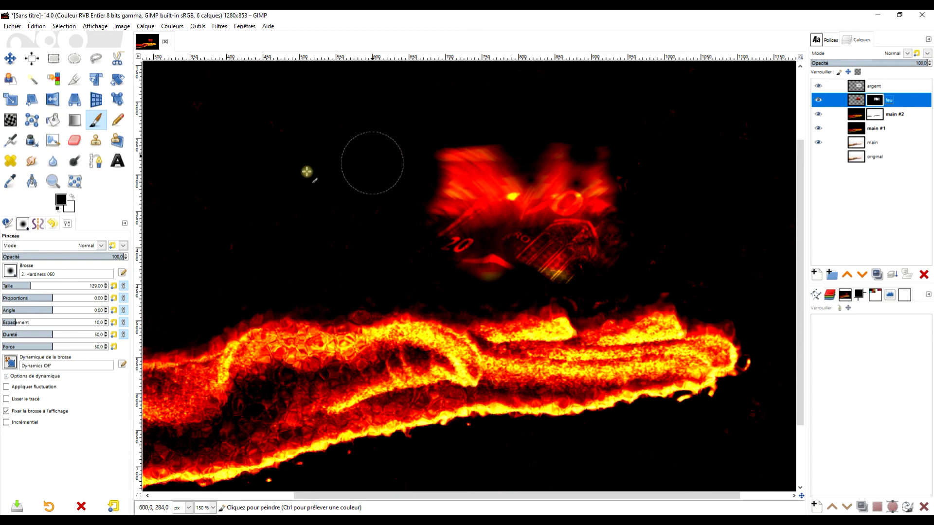
{"action": "left_click", "coordinate": [72, 198]}
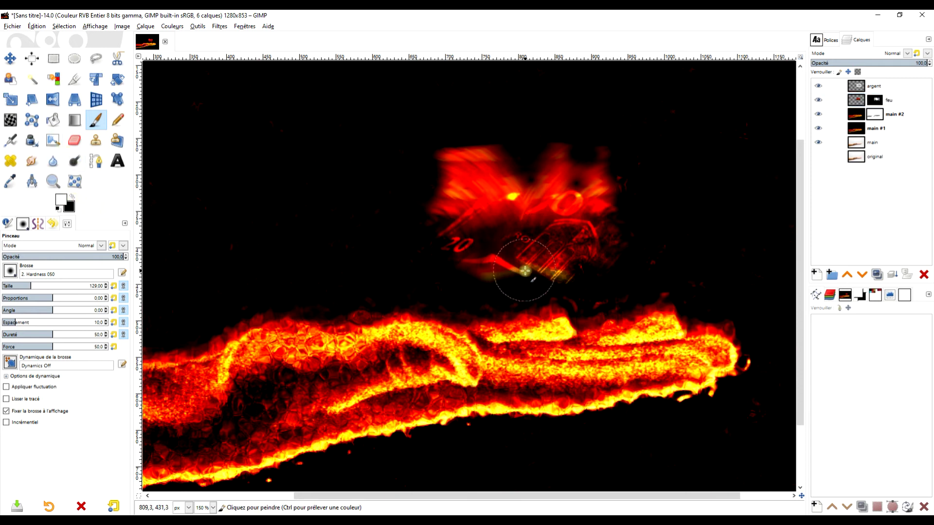
{"action": "mouse_move", "coordinate": [523, 270]}
{"action": "left_mouse_down"}
{"action": "mouse_move", "coordinate": [556, 280]}
{"action": "mouse_move", "coordinate": [592, 269]}
{"action": "left_mouse_up"}
{"action": "left_click", "coordinate": [72, 197]}
{"action": "left_click_drag", "start_coordinate": [460, 295], "coordinate": [421, 209]}
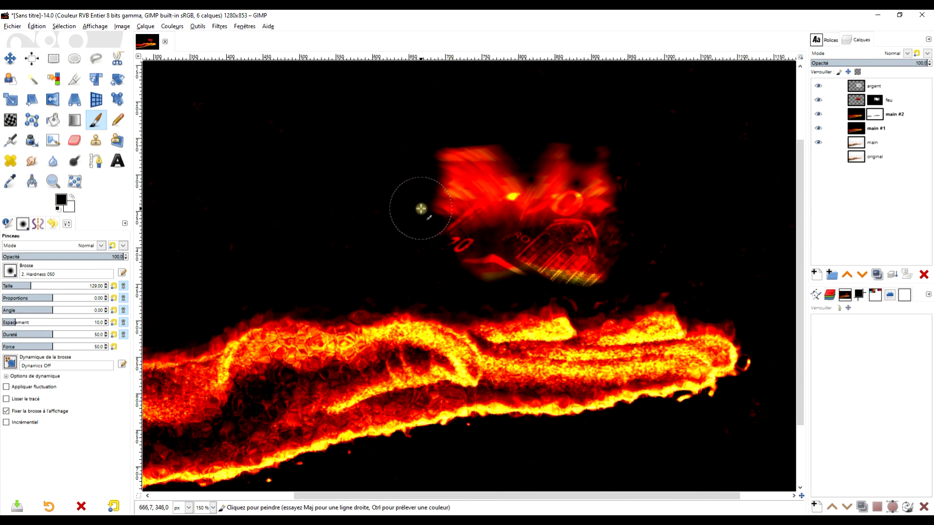
Step: Paint white on the feu layer mask to reveal the banknote's lower-left 20 and the numerals on its right half
{"action": "left_click", "coordinate": [75, 199]}
{"action": "left_click_drag", "start_coordinate": [447, 244], "coordinate": [462, 245]}
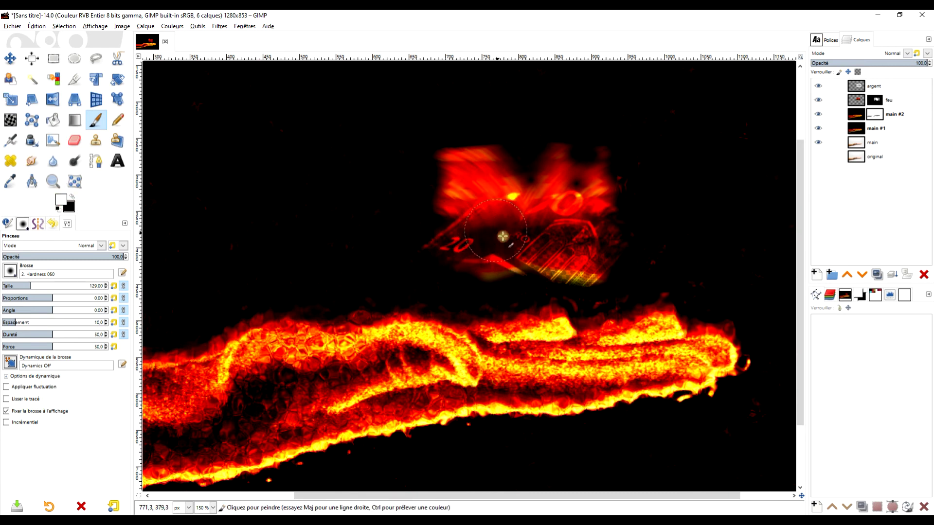
{"action": "left_click_drag", "start_coordinate": [559, 202], "coordinate": [541, 200]}
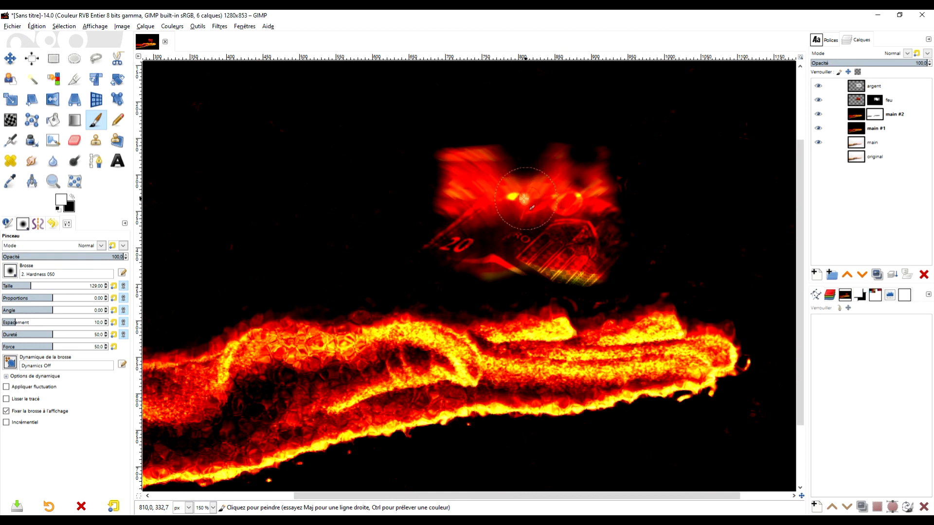
{"action": "left_click_drag", "start_coordinate": [591, 222], "coordinate": [580, 183]}
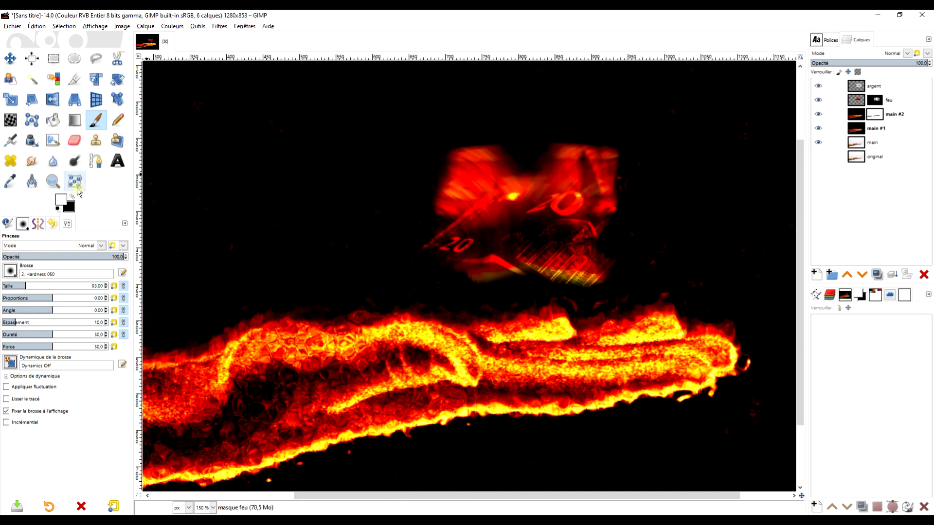
Step: Paint black on the feu layer mask with a 93 px brush around the fireball to hide its straight edges
{"action": "left_click", "coordinate": [72, 196]}
{"action": "left_click_drag", "start_coordinate": [431, 193], "coordinate": [498, 139]}
{"action": "scroll", "coordinate": [584, 241], "scroll_direction": "up", "scroll_amount": 1}
{"action": "mouse_move", "coordinate": [596, 120]}
{"action": "left_mouse_down"}
{"action": "mouse_move", "coordinate": [611, 311]}
{"action": "mouse_move", "coordinate": [537, 311]}
{"action": "mouse_move", "coordinate": [469, 285]}
{"action": "mouse_move", "coordinate": [501, 273]}
{"action": "mouse_move", "coordinate": [588, 121]}
{"action": "mouse_move", "coordinate": [445, 135]}
{"action": "left_mouse_up"}
{"action": "scroll", "coordinate": [446, 135], "scroll_direction": "down", "scroll_amount": 2}
{"action": "mouse_move", "coordinate": [604, 215]}
{"action": "left_mouse_down"}
{"action": "mouse_move", "coordinate": [642, 261]}
{"action": "mouse_move", "coordinate": [567, 284]}
{"action": "left_mouse_up"}
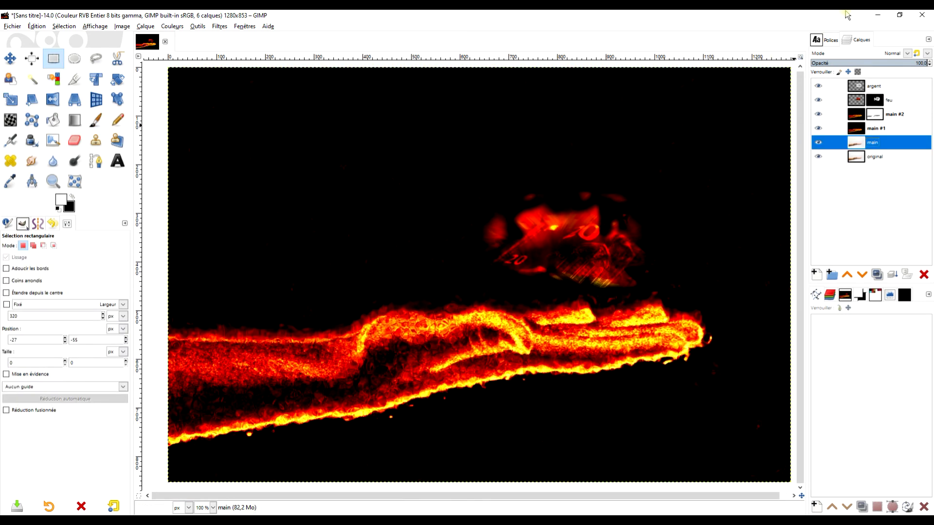
Step: Pull small flames upward from the forearm's upper edge on the main #2 layer with the Gauchir tool in Déplacer les pixels mode, size 124.88
{"action": "left_click", "coordinate": [859, 118]}
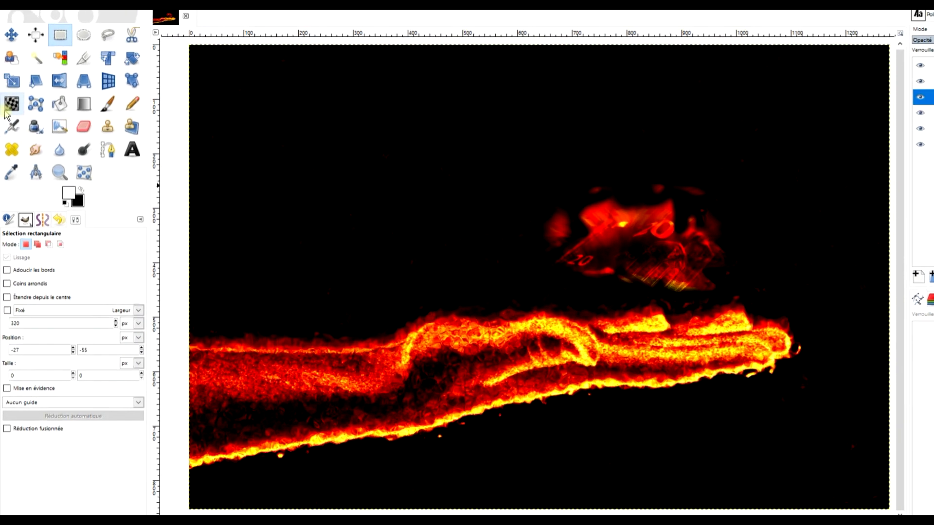
{"action": "left_click", "coordinate": [10, 119]}
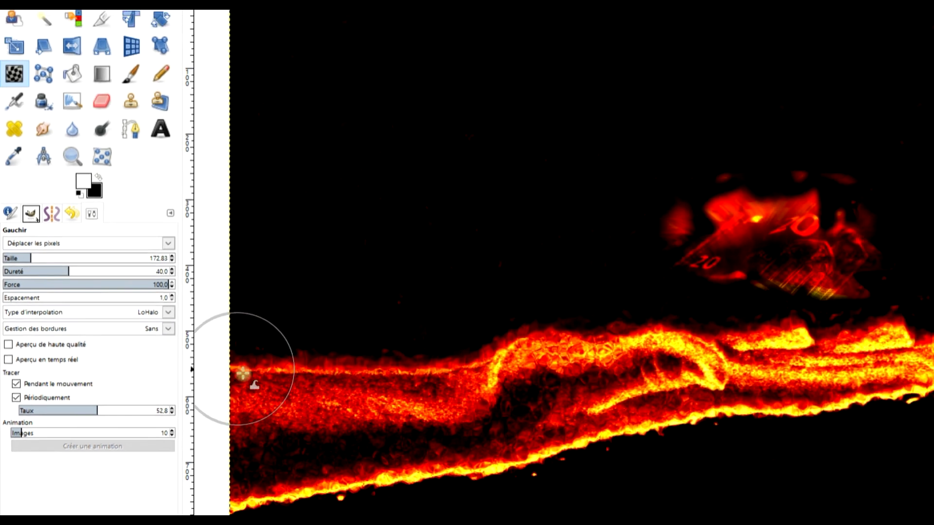
{"action": "scroll", "coordinate": [353, 421], "scroll_direction": "up", "scroll_amount": 1}
{"action": "left_click_drag", "start_coordinate": [356, 411], "coordinate": [509, 420]}
{"action": "left_click_drag", "start_coordinate": [337, 365], "coordinate": [332, 365]}
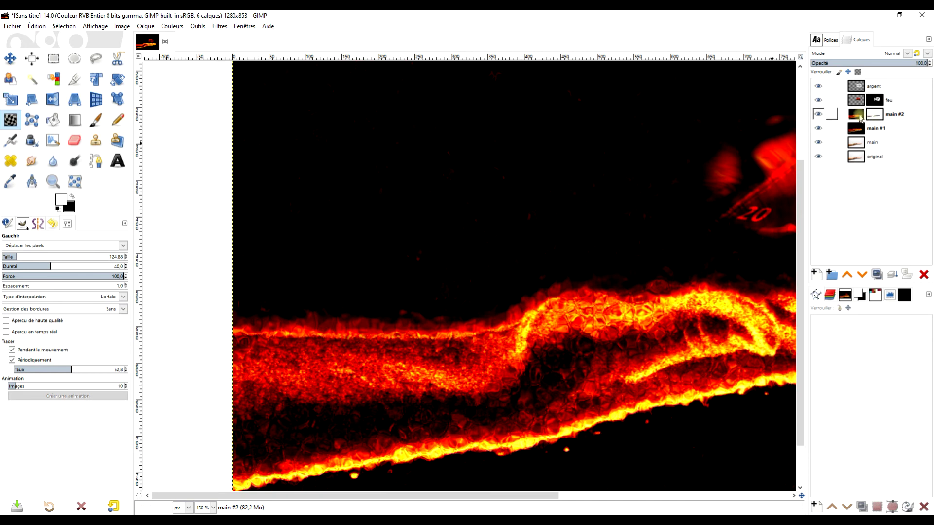
{"action": "left_click", "coordinate": [894, 115]}
{"action": "left_click_drag", "start_coordinate": [302, 314], "coordinate": [305, 227]}
{"action": "left_click_drag", "start_coordinate": [355, 313], "coordinate": [365, 259]}
Step: Pull flames upward from the thumb, palm and finger edges on the main #2 layer with the warp brush
{"action": "left_click_drag", "start_coordinate": [468, 276], "coordinate": [227, 282]}
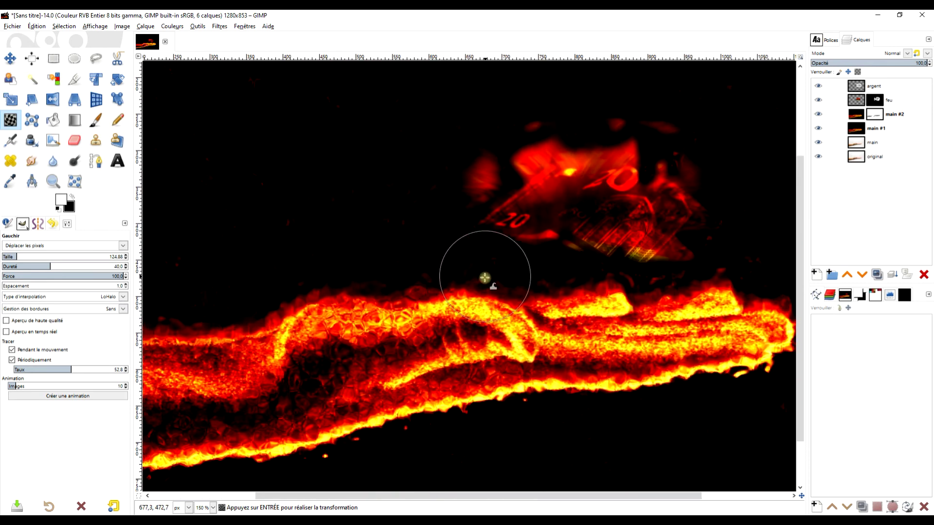
{"action": "mouse_move", "coordinate": [491, 274]}
{"action": "left_mouse_down"}
{"action": "mouse_move", "coordinate": [481, 242]}
{"action": "mouse_move", "coordinate": [491, 226]}
{"action": "left_mouse_up"}
{"action": "mouse_move", "coordinate": [538, 286]}
{"action": "left_mouse_down"}
{"action": "mouse_move", "coordinate": [539, 246]}
{"action": "mouse_move", "coordinate": [553, 228]}
{"action": "left_mouse_up"}
{"action": "left_click_drag", "start_coordinate": [602, 276], "coordinate": [612, 233]}
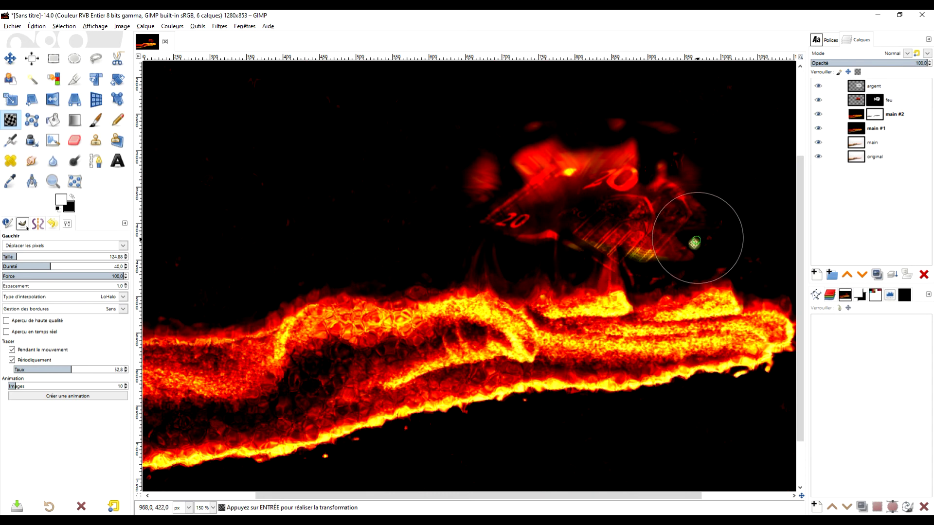
Step: Pull a pointed flame upward above the fireball on the feu layer, and undo the extra stroke made inside it
{"action": "left_click_drag", "start_coordinate": [695, 243], "coordinate": [648, 324]}
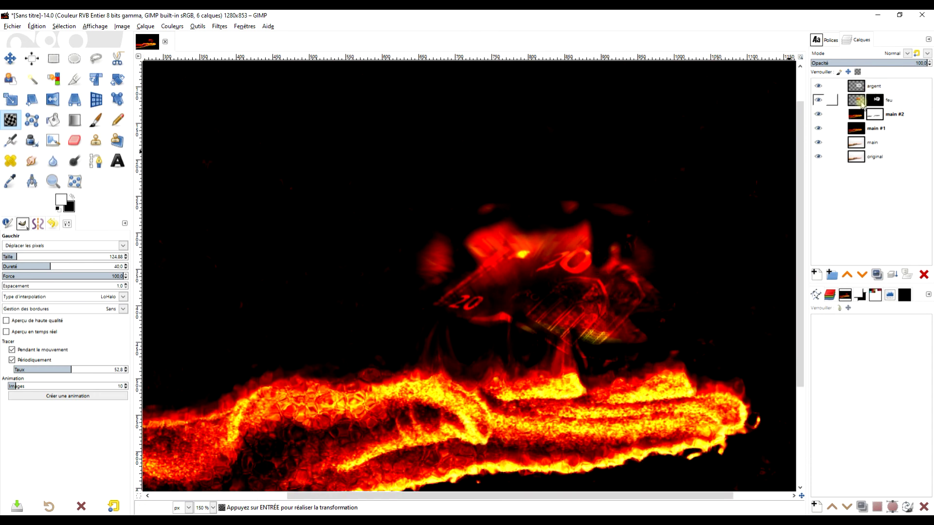
{"action": "mouse_move", "coordinate": [594, 208]}
{"action": "left_mouse_down"}
{"action": "mouse_move", "coordinate": [596, 185]}
{"action": "mouse_move", "coordinate": [623, 212]}
{"action": "mouse_move", "coordinate": [587, 199]}
{"action": "mouse_move", "coordinate": [582, 153]}
{"action": "mouse_move", "coordinate": [499, 223]}
{"action": "mouse_move", "coordinate": [502, 207]}
{"action": "mouse_move", "coordinate": [533, 216]}
{"action": "mouse_move", "coordinate": [526, 260]}
{"action": "mouse_move", "coordinate": [543, 236]}
{"action": "mouse_move", "coordinate": [538, 223]}
{"action": "mouse_move", "coordinate": [563, 244]}
{"action": "left_mouse_up"}
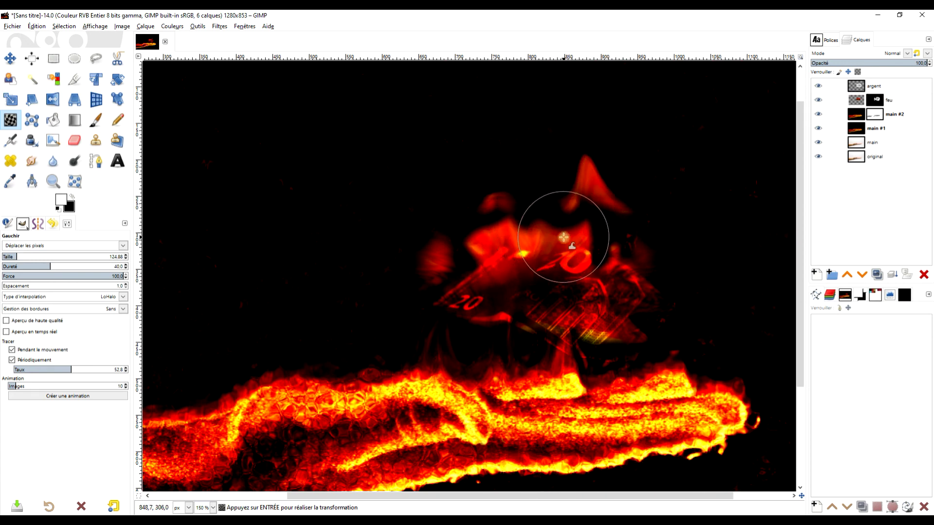
{"action": "key", "text": "ctrl+z"}
Step: Try to pull a tall flame upward from the fingertips on the main #2 layer, and undo it
{"action": "scroll", "coordinate": [569, 292], "scroll_direction": "right", "scroll_amount": 3}
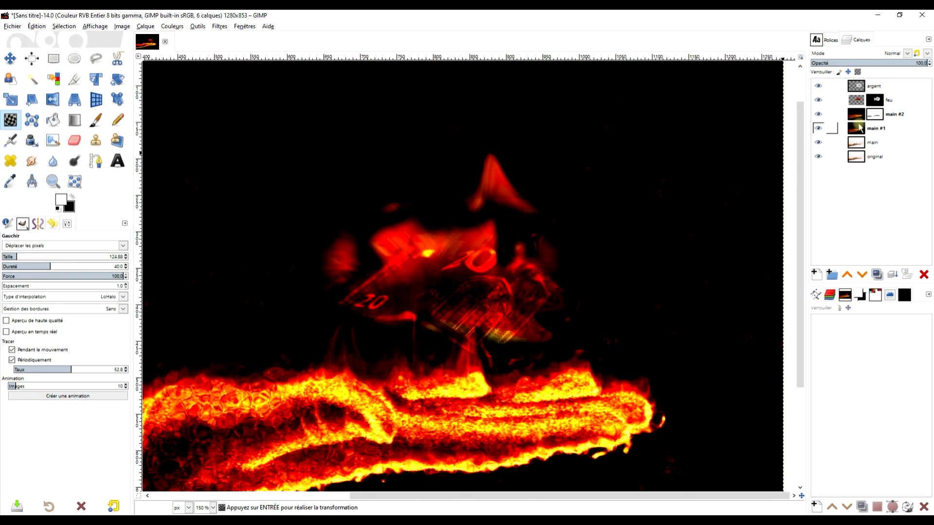
{"action": "left_click", "coordinate": [832, 115]}
{"action": "left_click_drag", "start_coordinate": [578, 349], "coordinate": [582, 297]}
{"action": "scroll", "coordinate": [499, 337], "scroll_direction": "down", "scroll_amount": 1}
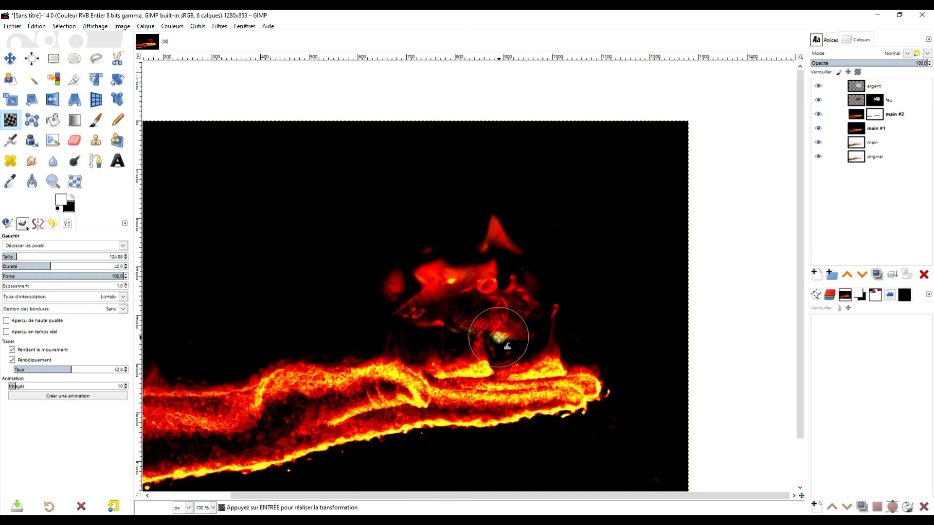
{"action": "key", "text": "ctrl+z"}
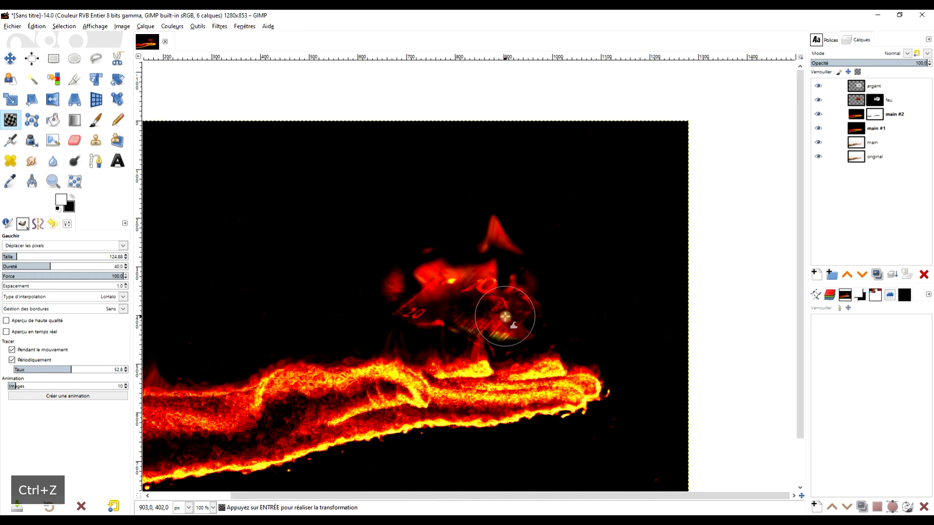
Step: Swirl the flames along the palm, fingers and forearm on the main #2 layer with Gauchir set to Tourbillon (sens horaire)
{"action": "scroll", "coordinate": [489, 336], "scroll_direction": "left", "scroll_amount": 2}
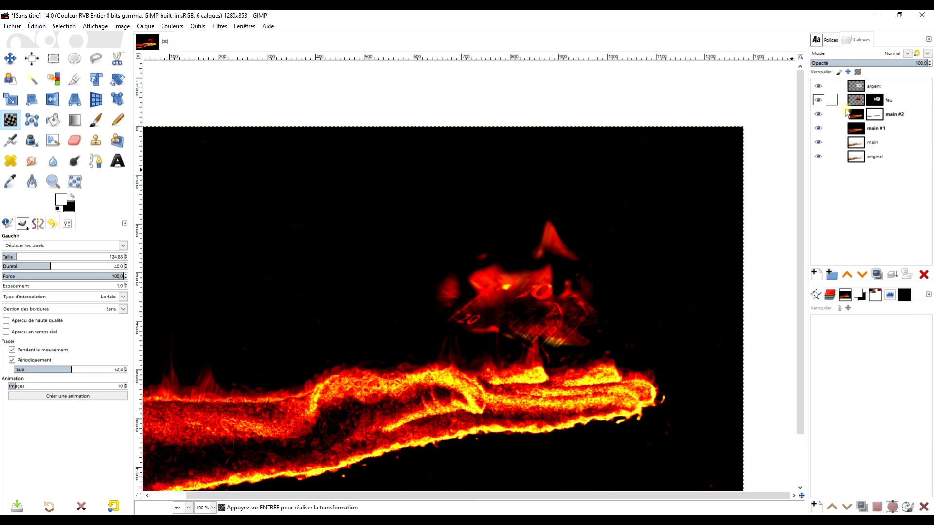
{"action": "left_click", "coordinate": [856, 114]}
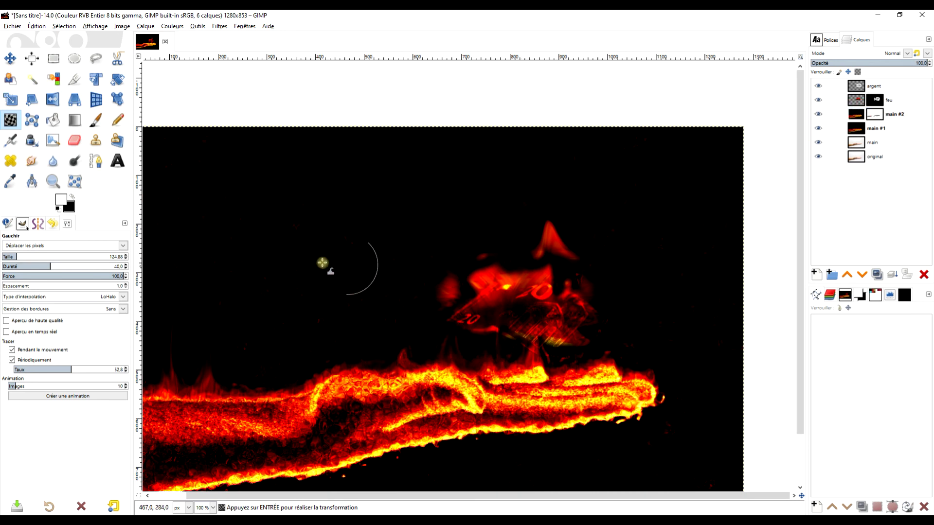
{"action": "left_click", "coordinate": [31, 248]}
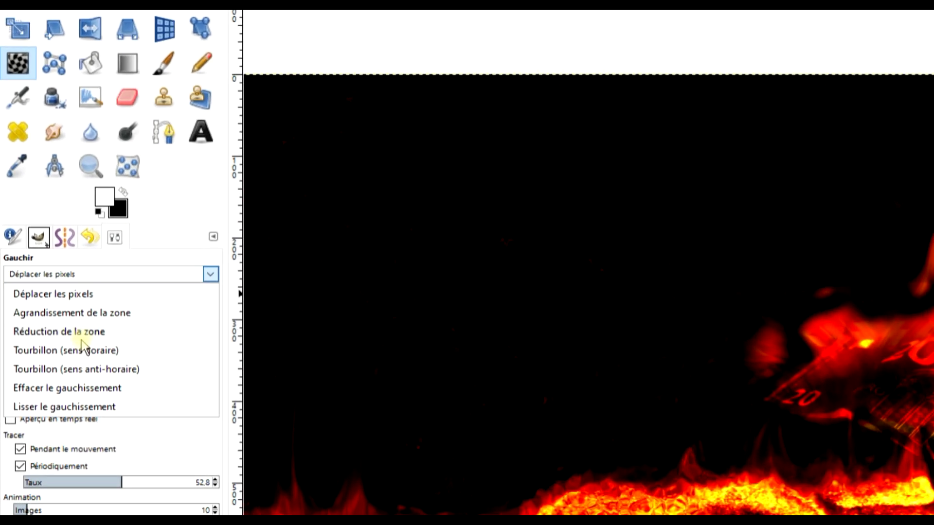
{"action": "left_click", "coordinate": [83, 352]}
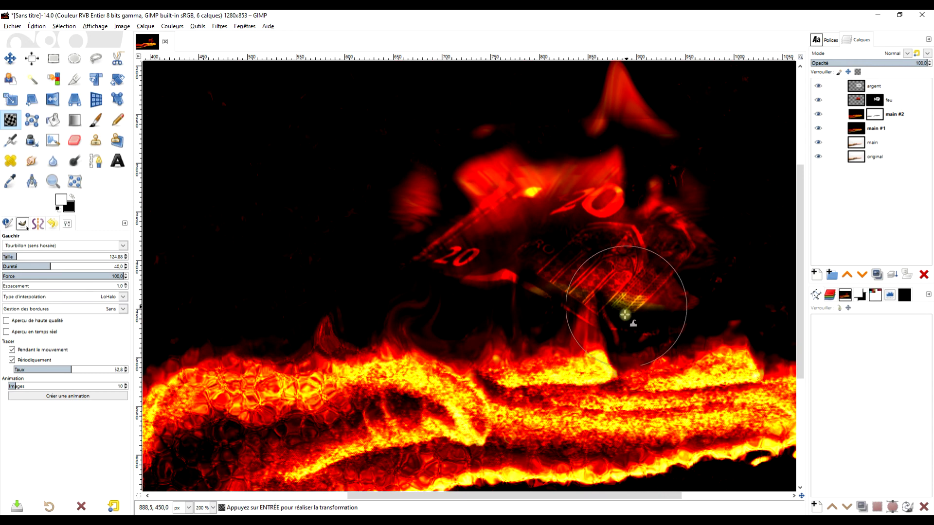
{"action": "scroll", "coordinate": [605, 329], "scroll_direction": "right", "scroll_amount": 3}
{"action": "scroll", "coordinate": [616, 362], "scroll_direction": "up", "scroll_amount": 1}
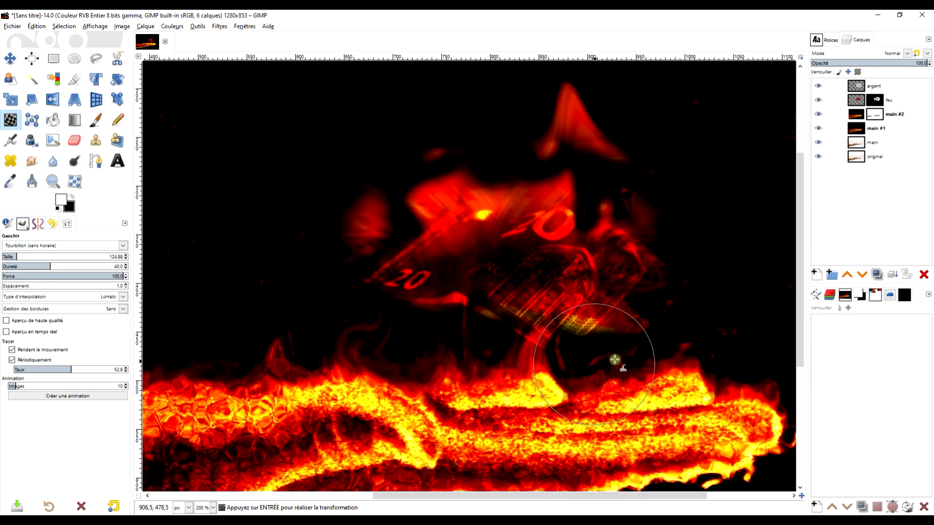
{"action": "scroll", "coordinate": [662, 360], "scroll_direction": "down", "scroll_amount": 2}
{"action": "mouse_move", "coordinate": [515, 355]}
{"action": "left_mouse_down"}
{"action": "mouse_move", "coordinate": [546, 352]}
{"action": "mouse_move", "coordinate": [499, 351]}
{"action": "mouse_move", "coordinate": [511, 353]}
{"action": "left_mouse_up"}
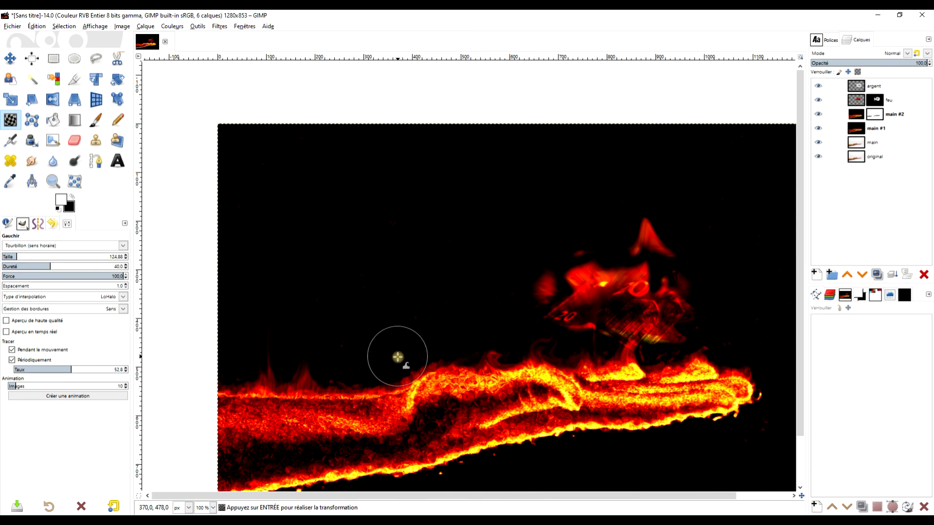
{"action": "left_click_drag", "start_coordinate": [398, 356], "coordinate": [417, 358]}
{"action": "mouse_move", "coordinate": [331, 365]}
{"action": "left_mouse_down"}
{"action": "mouse_move", "coordinate": [288, 368]}
{"action": "mouse_move", "coordinate": [290, 361]}
{"action": "left_mouse_up"}
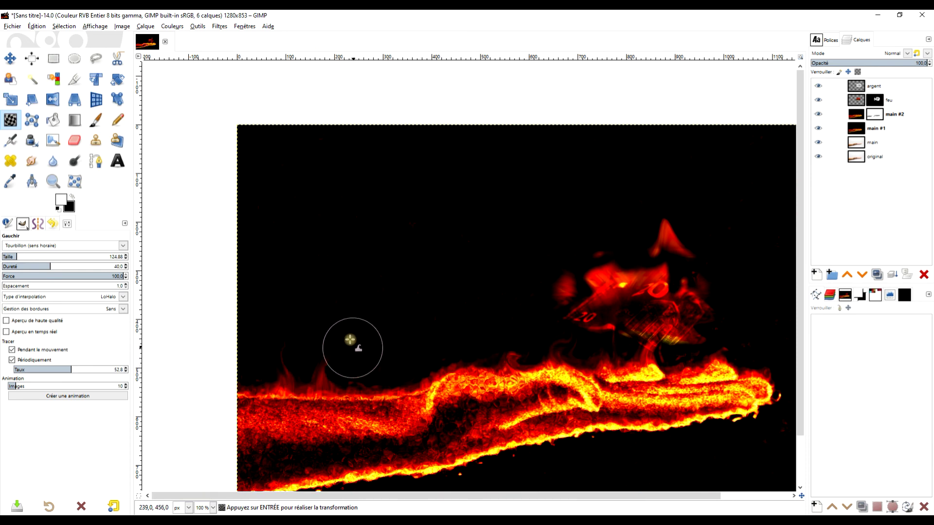
Step: Set Gauchir back to Déplacer les pixels and reshape the forearm flames on the main #2 layer
{"action": "left_click", "coordinate": [28, 248]}
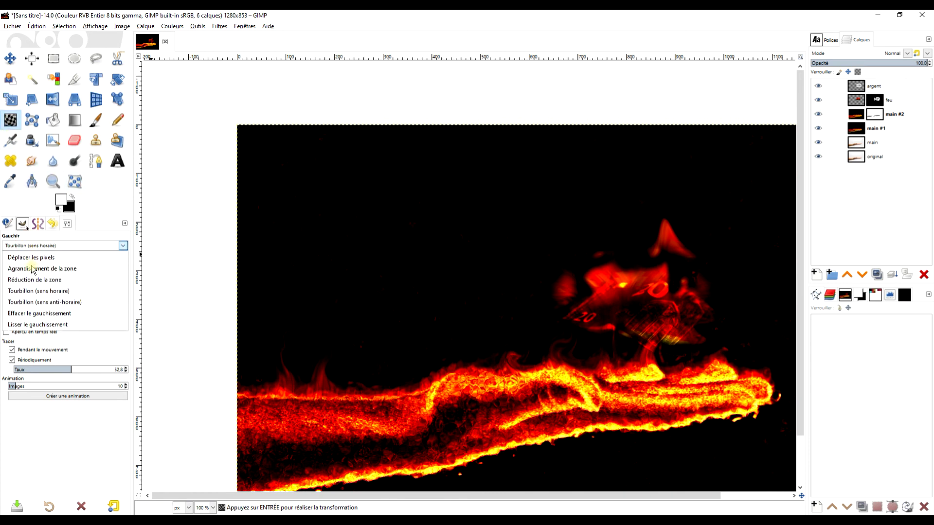
{"action": "left_click", "coordinate": [35, 259]}
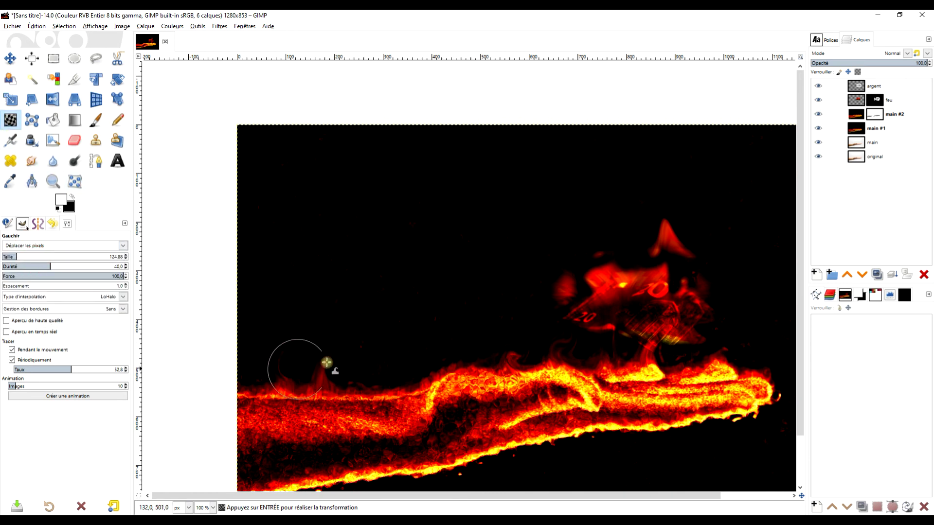
{"action": "key", "text": "minus"}
{"action": "key", "text": "plus"}
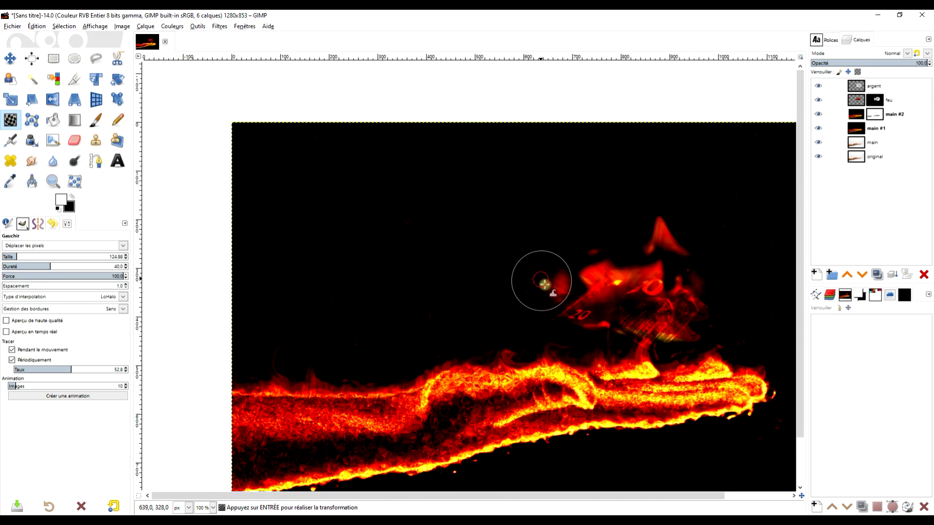
Step: Warp the feu layer to distort the fireball's edges and narrow the flame tip above it
{"action": "left_click", "coordinate": [860, 104]}
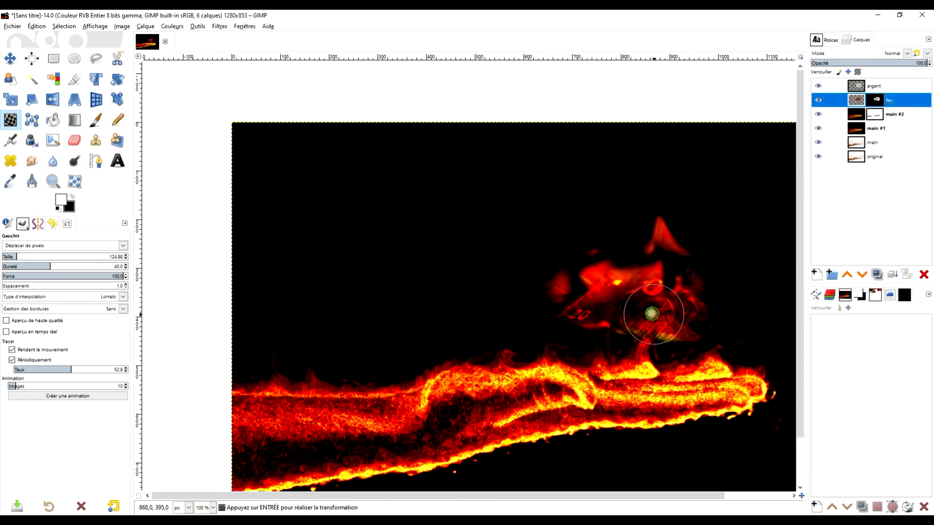
{"action": "left_click_drag", "start_coordinate": [653, 314], "coordinate": [633, 311]}
{"action": "mouse_move", "coordinate": [651, 229]}
{"action": "left_mouse_down"}
{"action": "mouse_move", "coordinate": [646, 236]}
{"action": "mouse_move", "coordinate": [678, 229]}
{"action": "left_mouse_up"}
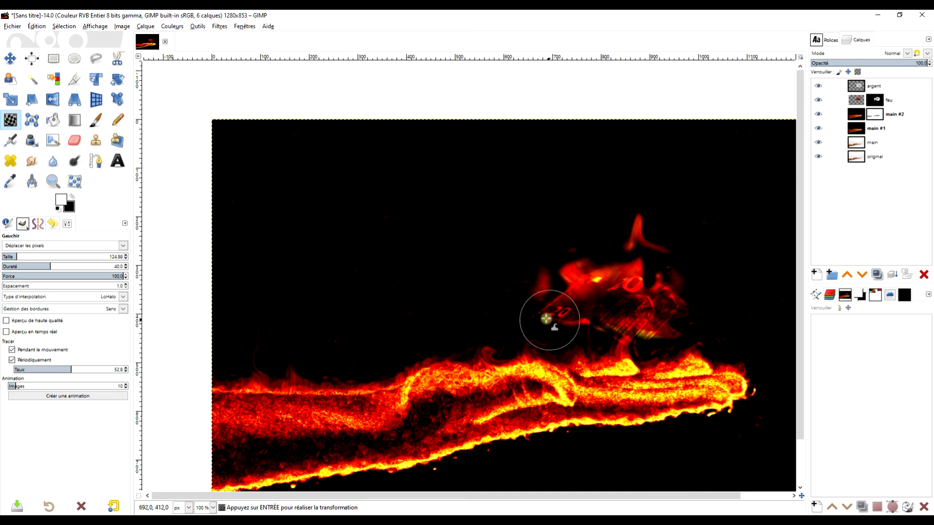
Step: Warp the argent layer so the banknote's numerals and lower-left corner distort into flame-like wisps
{"action": "left_click", "coordinate": [856, 88]}
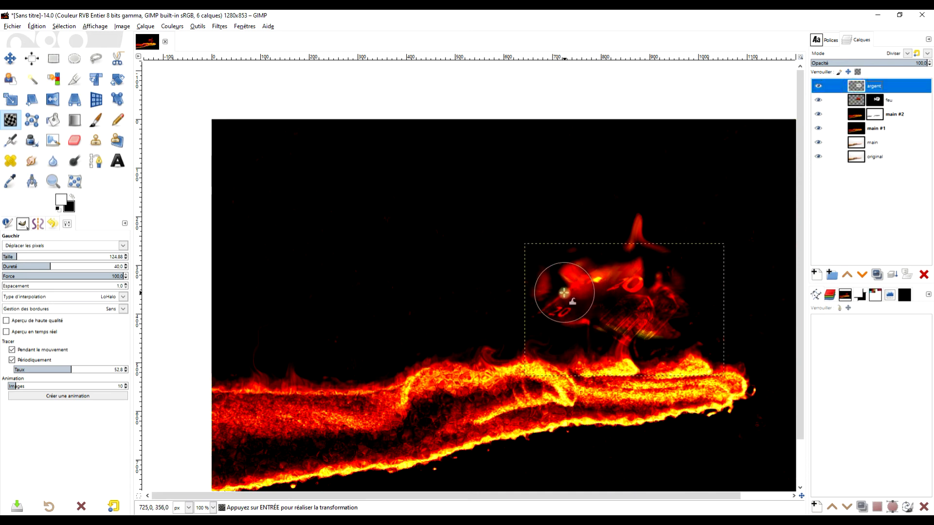
{"action": "mouse_move", "coordinate": [571, 298]}
{"action": "left_mouse_down"}
{"action": "mouse_move", "coordinate": [561, 317]}
{"action": "mouse_move", "coordinate": [535, 314]}
{"action": "mouse_move", "coordinate": [598, 289]}
{"action": "mouse_move", "coordinate": [585, 277]}
{"action": "mouse_move", "coordinate": [642, 312]}
{"action": "mouse_move", "coordinate": [612, 334]}
{"action": "mouse_move", "coordinate": [591, 334]}
{"action": "mouse_move", "coordinate": [601, 320]}
{"action": "mouse_move", "coordinate": [616, 324]}
{"action": "mouse_move", "coordinate": [672, 299]}
{"action": "mouse_move", "coordinate": [655, 305]}
{"action": "mouse_move", "coordinate": [667, 313]}
{"action": "mouse_move", "coordinate": [659, 349]}
{"action": "mouse_move", "coordinate": [528, 325]}
{"action": "mouse_move", "coordinate": [532, 284]}
{"action": "left_mouse_up"}
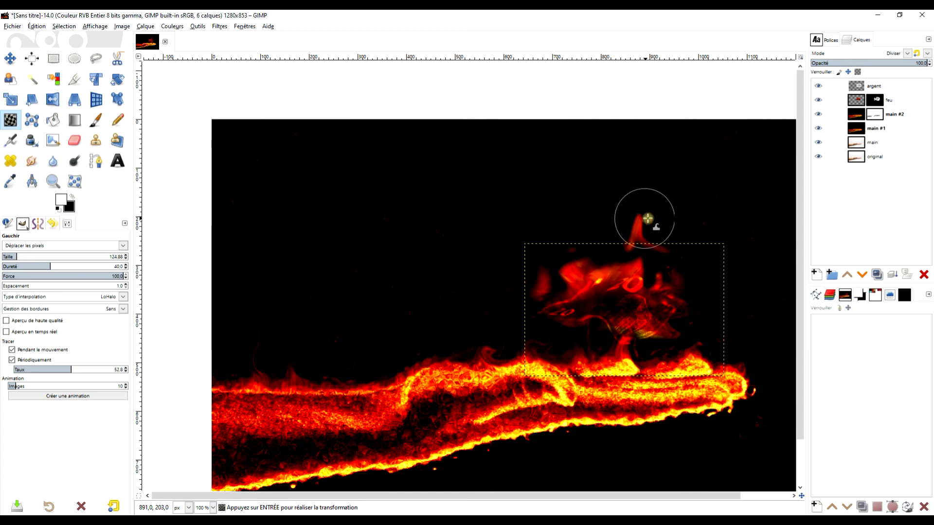
Step: Slim the flame tip above the fireball on the feu layer, and warp the banknote's lower-right edge on the argent layer
{"action": "left_click", "coordinate": [860, 105]}
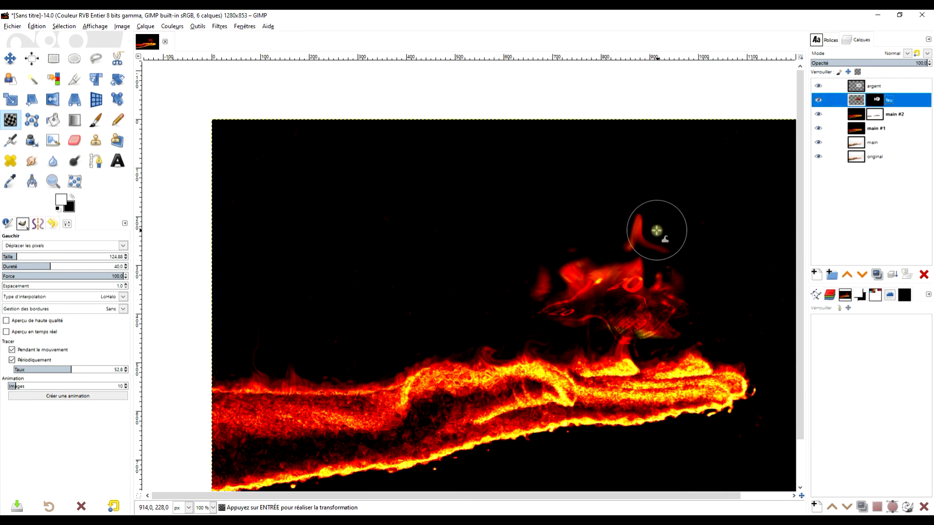
{"action": "left_click_drag", "start_coordinate": [658, 225], "coordinate": [646, 243]}
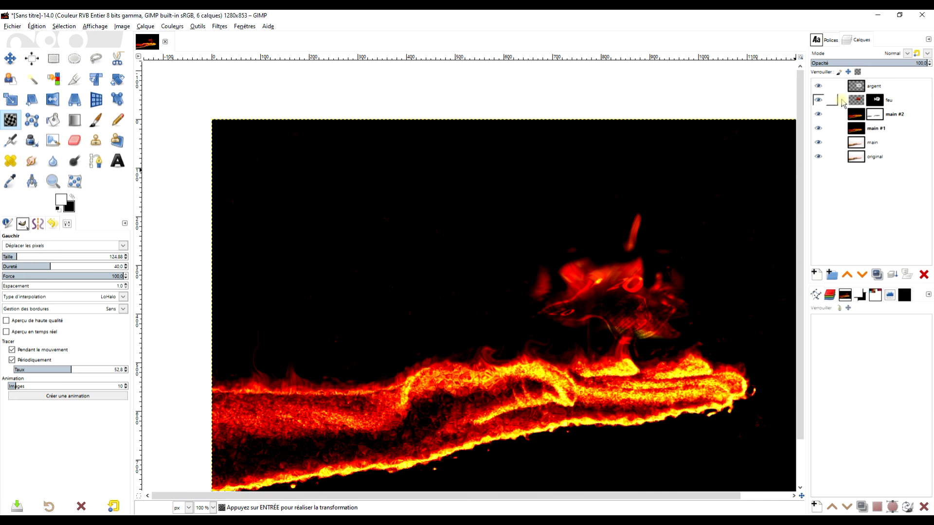
{"action": "left_click", "coordinate": [857, 86]}
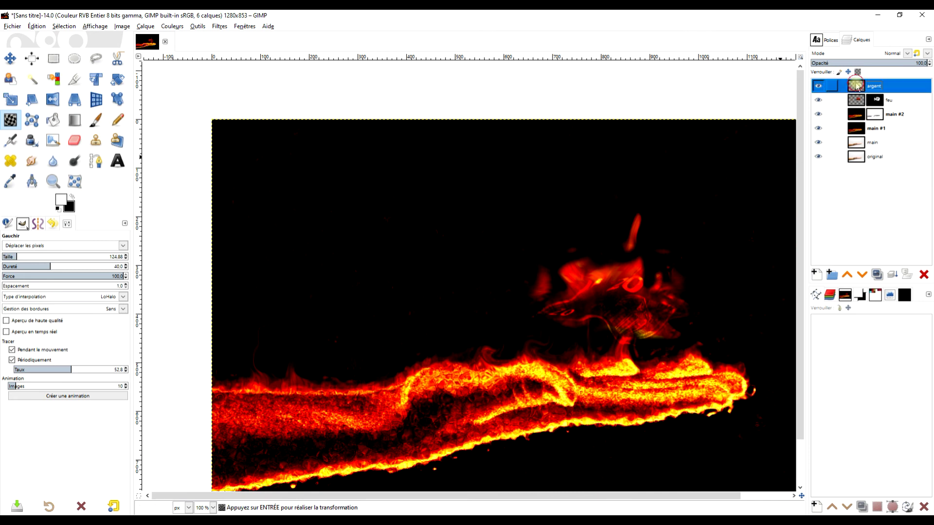
{"action": "left_click_drag", "start_coordinate": [683, 317], "coordinate": [672, 323]}
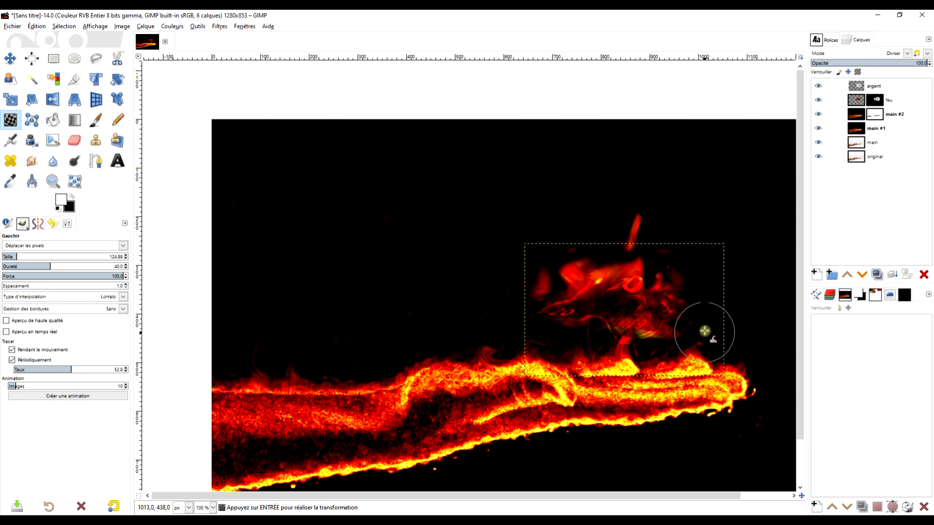
Step: Warp the main #2 layer to flatten the flame peaks above the fingers and palm
{"action": "left_click", "coordinate": [856, 117]}
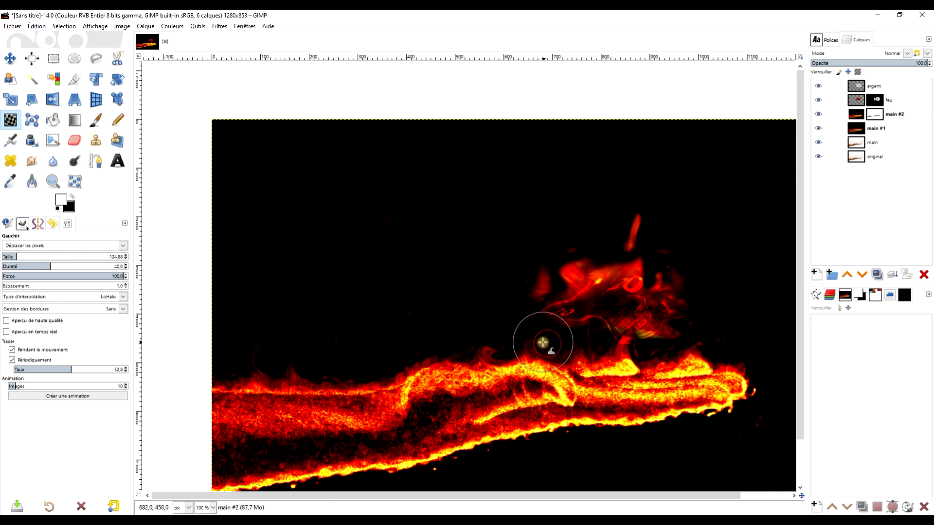
{"action": "left_click_drag", "start_coordinate": [533, 333], "coordinate": [552, 334]}
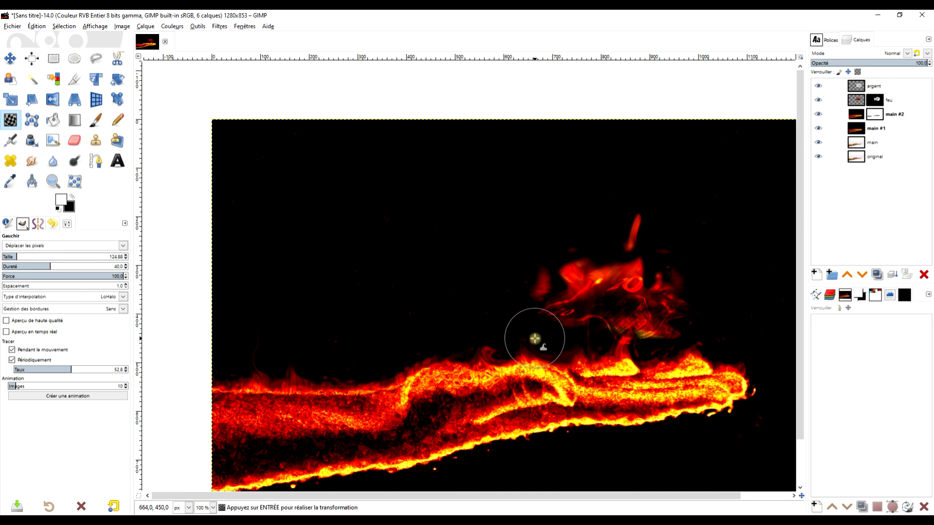
{"action": "left_click_drag", "start_coordinate": [621, 353], "coordinate": [653, 349]}
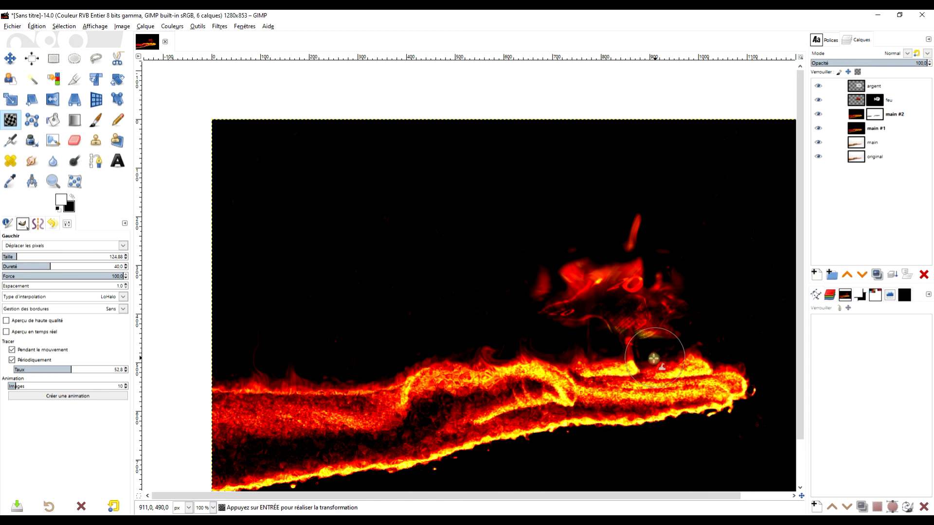
{"action": "mouse_move", "coordinate": [635, 364]}
{"action": "left_mouse_down"}
{"action": "mouse_move", "coordinate": [682, 325]}
{"action": "mouse_move", "coordinate": [682, 361]}
{"action": "mouse_move", "coordinate": [692, 357]}
{"action": "left_mouse_up"}
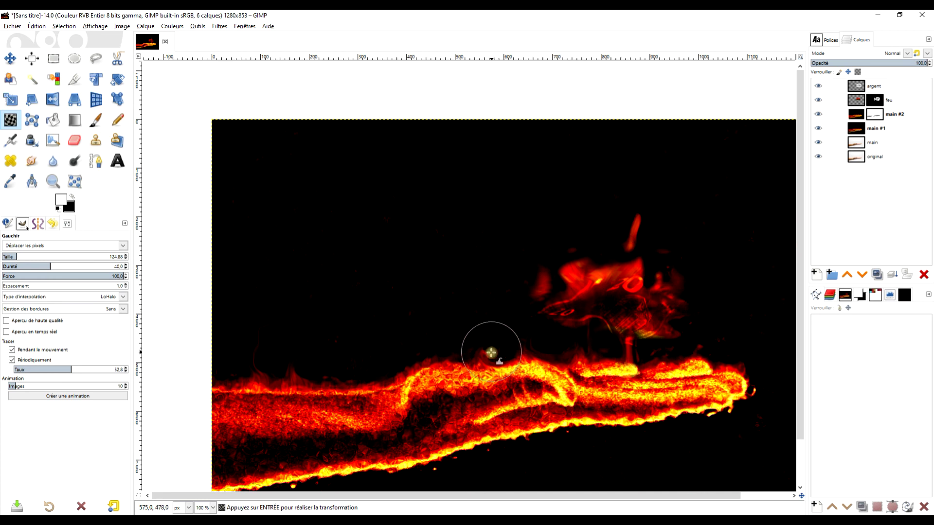
{"action": "left_click_drag", "start_coordinate": [491, 351], "coordinate": [479, 357]}
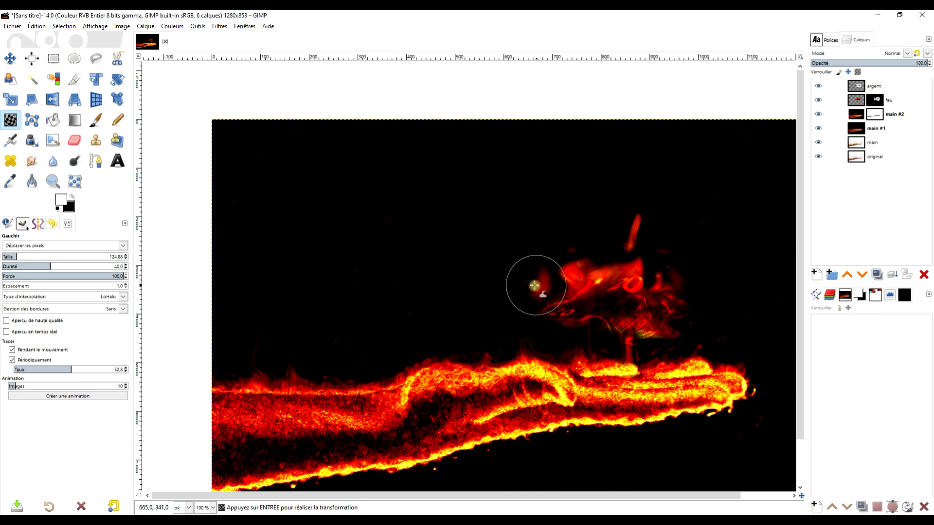
Step: Paint black on the main #2 mask with the 2. Hardness 075 brush at size 51 to hide the flame column between fireball and fingers
{"action": "left_click", "coordinate": [853, 103]}
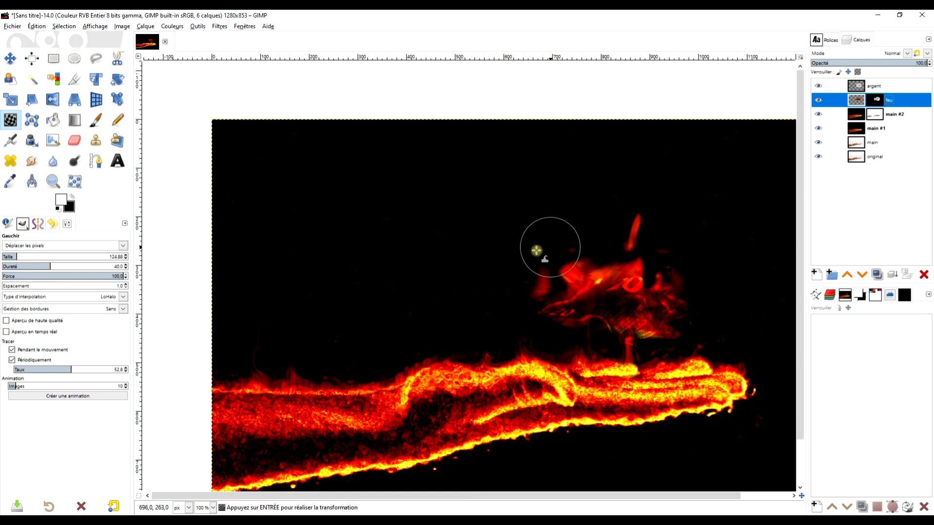
{"action": "left_click", "coordinate": [53, 59]}
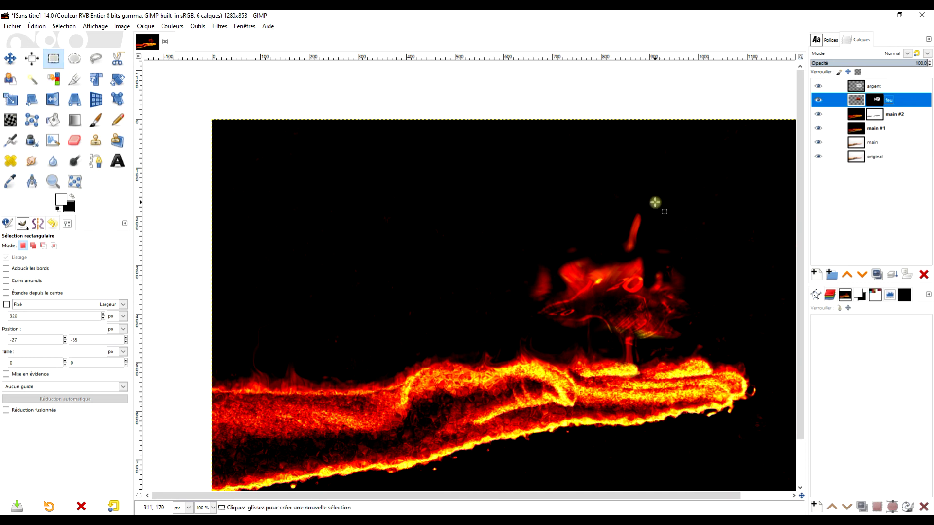
{"action": "key", "text": "plus"}
{"action": "left_click", "coordinate": [875, 116]}
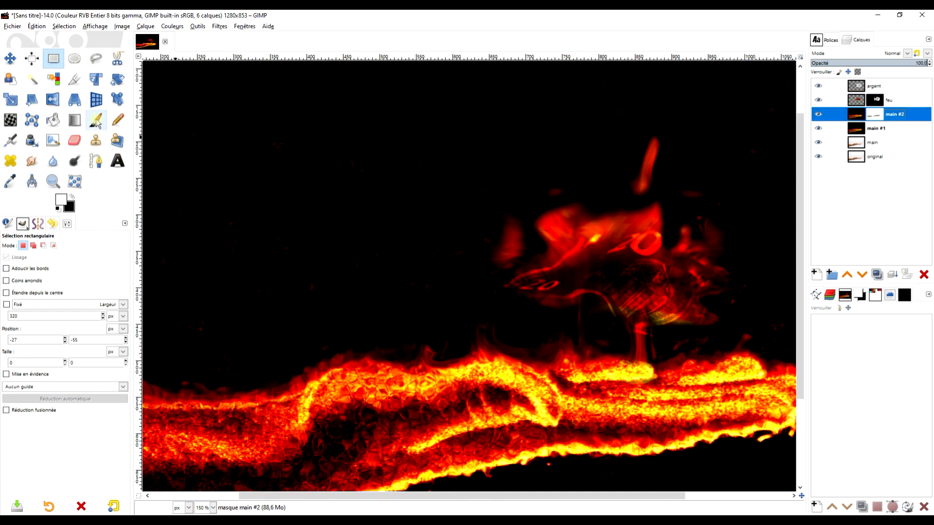
{"action": "left_click", "coordinate": [97, 123]}
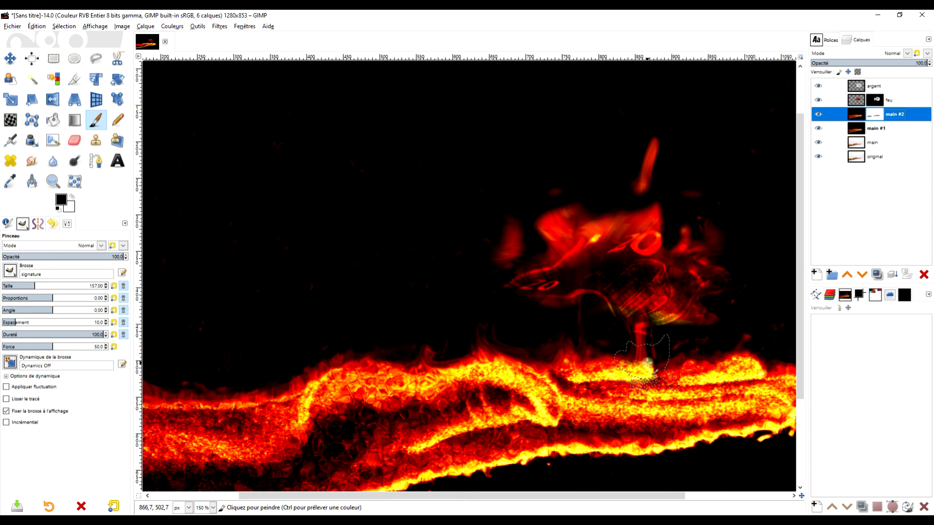
{"action": "left_click", "coordinate": [10, 271]}
{"action": "left_click", "coordinate": [36, 302]}
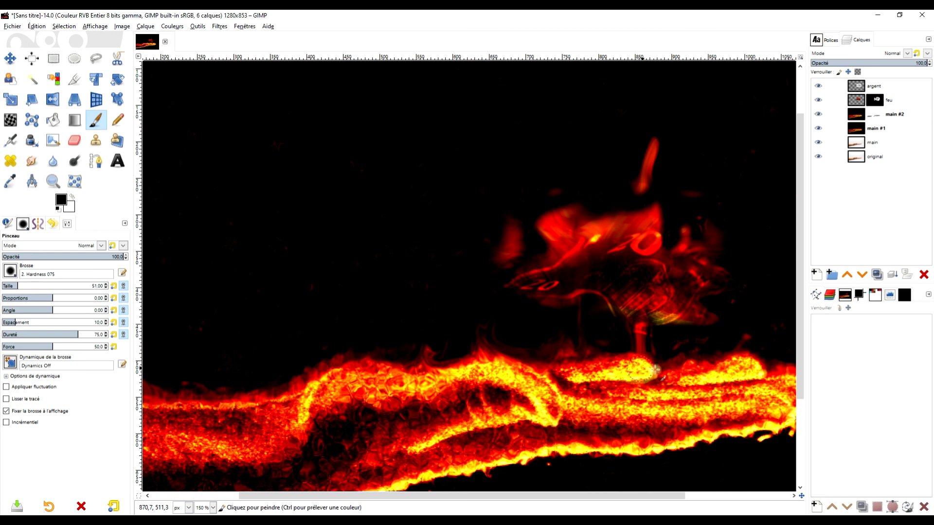
{"action": "scroll", "coordinate": [730, 372], "scroll_direction": "down", "scroll_amount": 2}
{"action": "scroll", "coordinate": [669, 365], "scroll_direction": "up", "scroll_amount": 2}
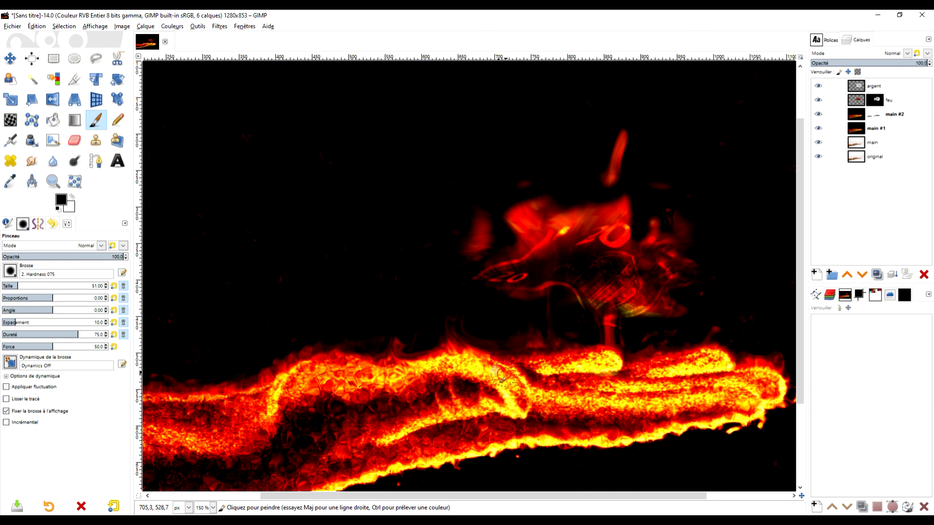
{"action": "left_click_drag", "start_coordinate": [482, 353], "coordinate": [453, 351]}
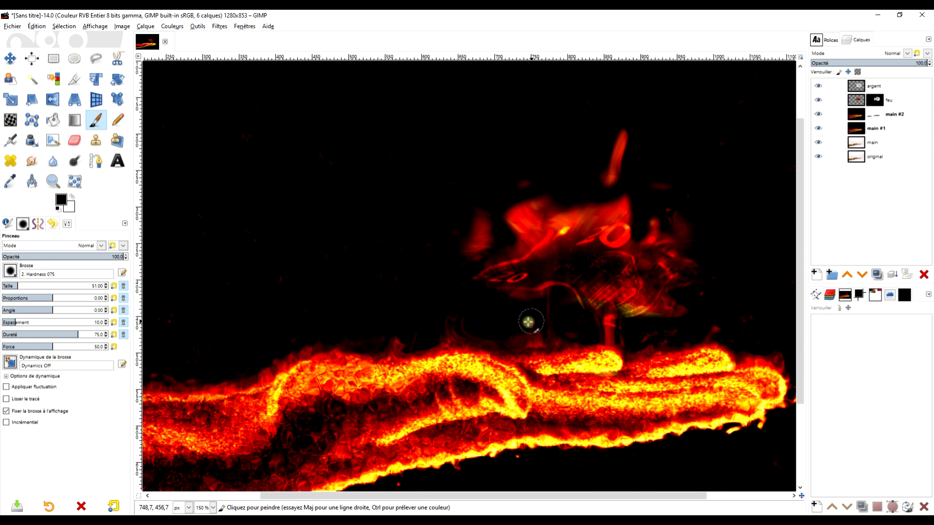
{"action": "mouse_move", "coordinate": [631, 348]}
{"action": "left_mouse_down"}
{"action": "mouse_move", "coordinate": [606, 326]}
{"action": "mouse_move", "coordinate": [646, 332]}
{"action": "mouse_move", "coordinate": [622, 333]}
{"action": "left_mouse_up"}
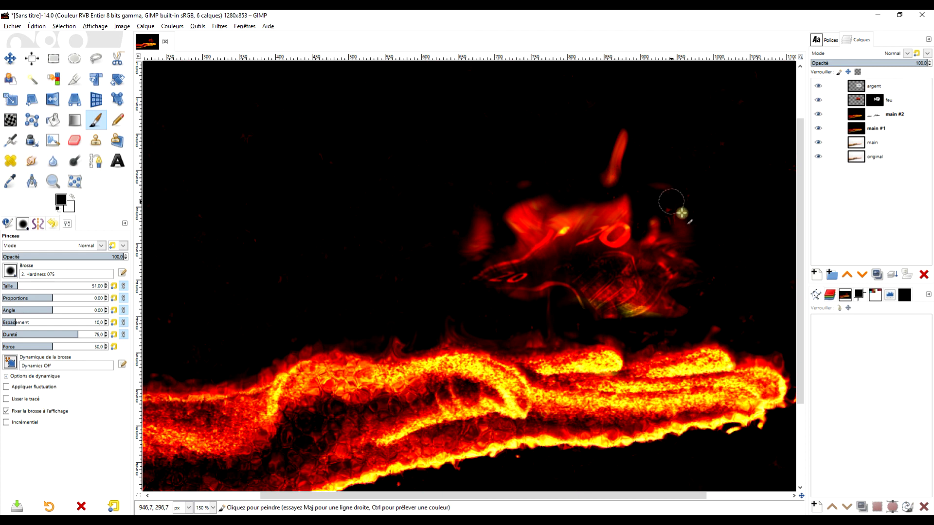
{"action": "key", "text": "ctrl"}
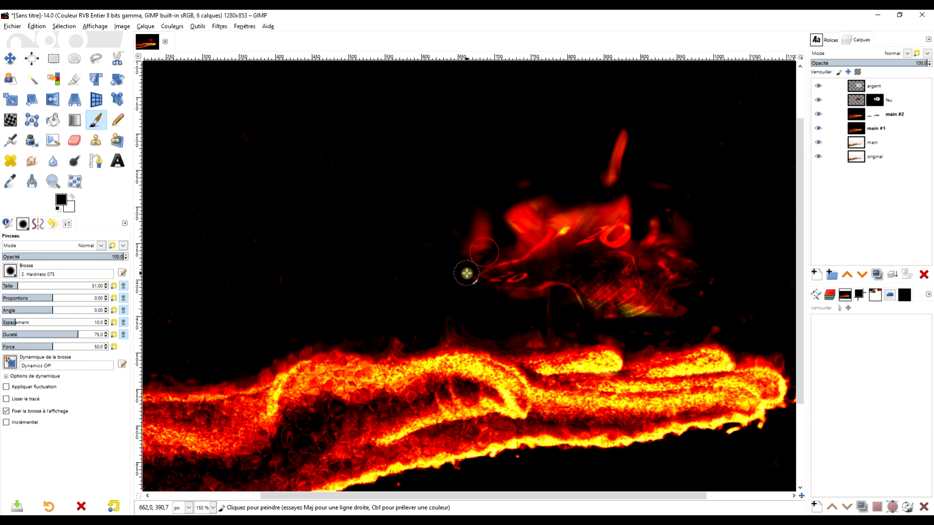
Step: Paint black on the feu layer's mask to hide the detached flame tip above the fireball
{"action": "scroll", "coordinate": [457, 294], "scroll_direction": "down", "scroll_amount": 2}
{"action": "scroll", "coordinate": [455, 295], "scroll_direction": "up", "scroll_amount": 1}
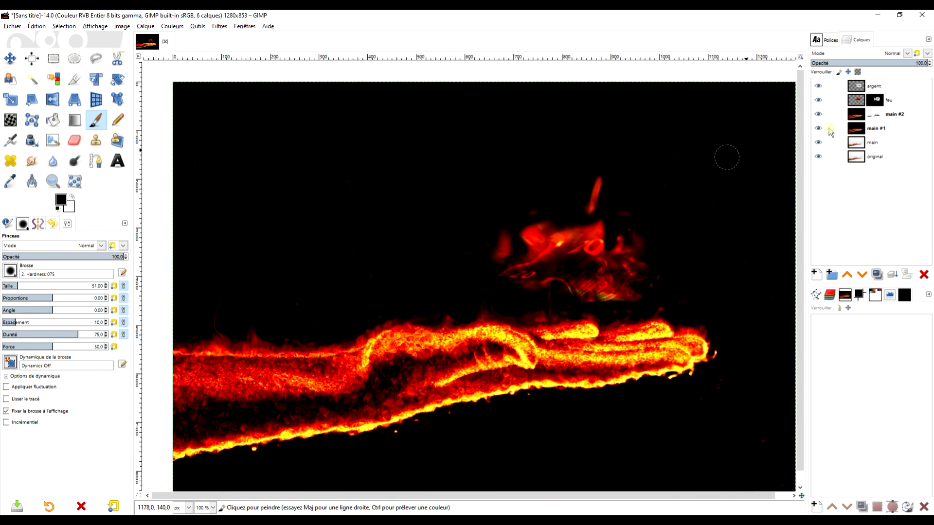
{"action": "left_click", "coordinate": [856, 99]}
{"action": "left_click", "coordinate": [818, 100]}
{"action": "left_click", "coordinate": [818, 101]}
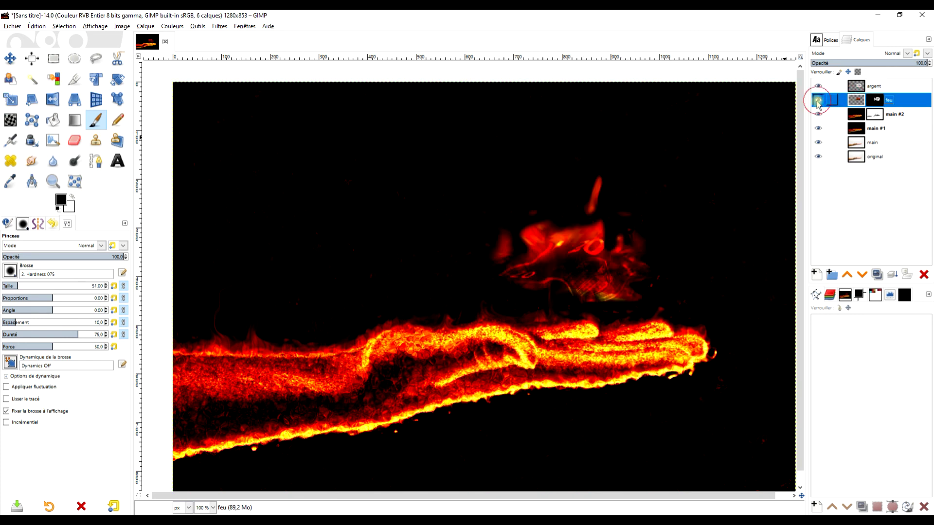
{"action": "left_click", "coordinate": [882, 106]}
{"action": "left_click_drag", "start_coordinate": [599, 183], "coordinate": [594, 203]}
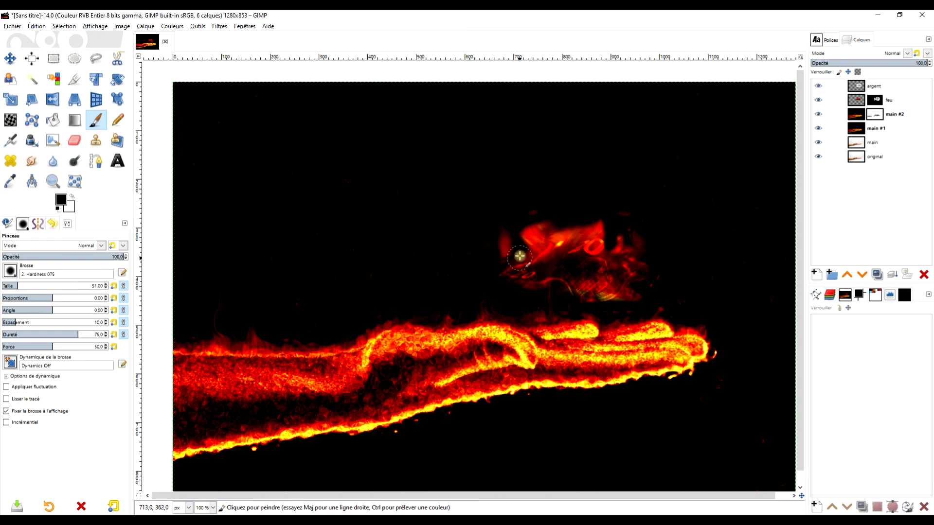
Step: Lower the brush opacity to 58.8 and fade the fireball's upper and lower edges on the feu mask
{"action": "left_click", "coordinate": [73, 257]}
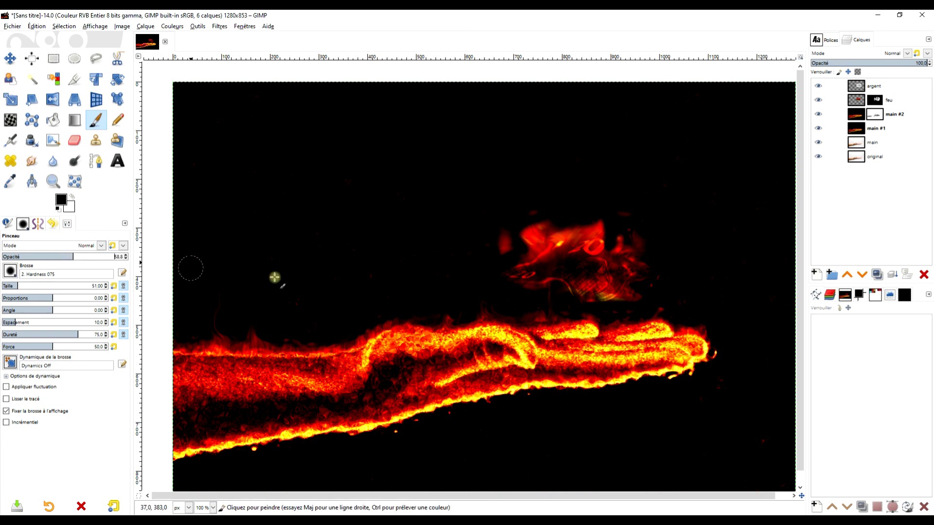
{"action": "left_click_drag", "start_coordinate": [530, 226], "coordinate": [522, 252]}
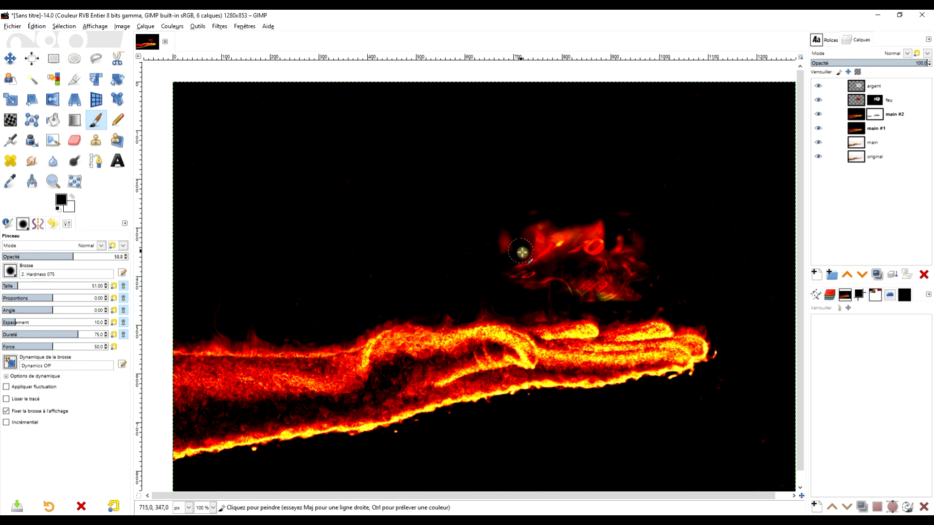
{"action": "left_click_drag", "start_coordinate": [616, 229], "coordinate": [605, 238]}
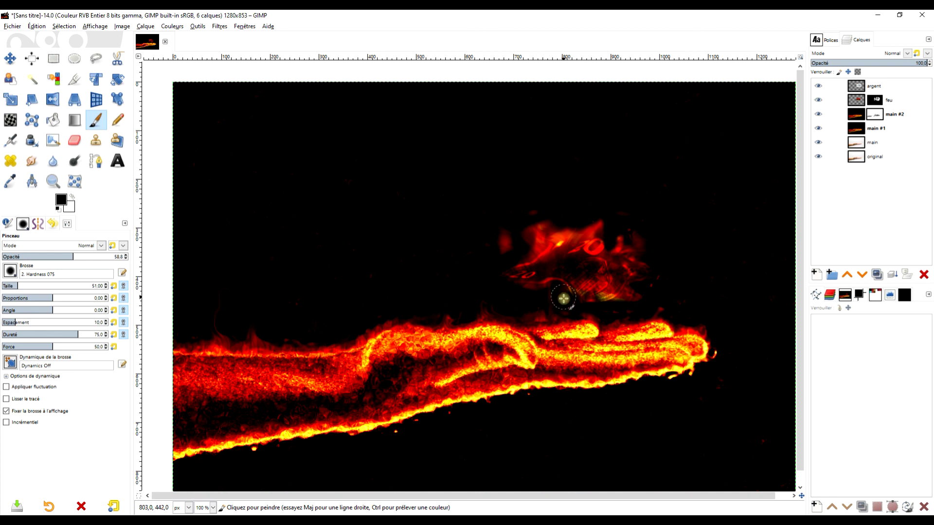
{"action": "key", "text": "ctrl"}
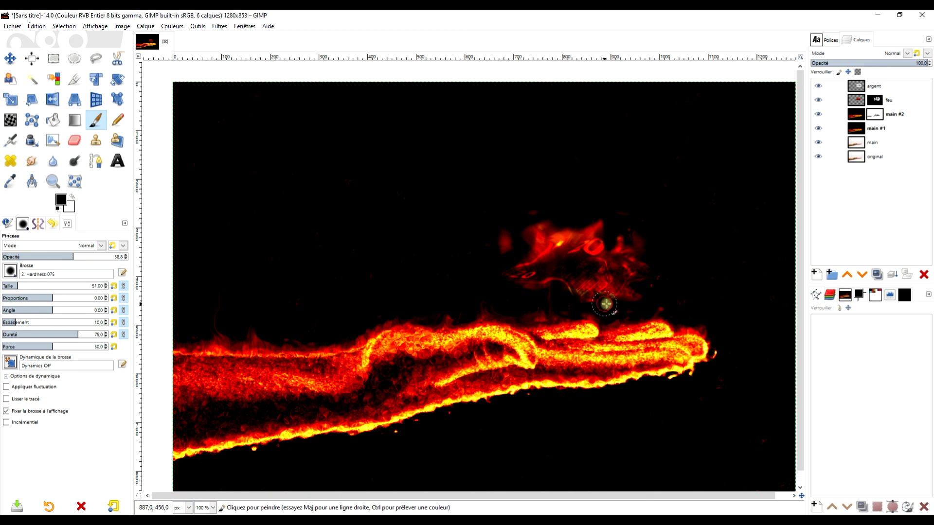
{"action": "left_click", "coordinate": [611, 304]}
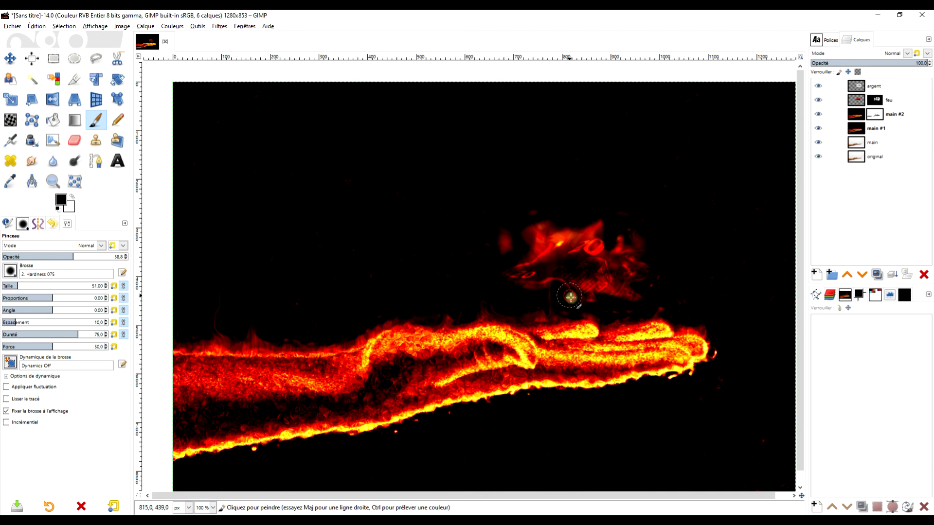
{"action": "key", "text": "ctrl"}
{"action": "left_click_drag", "start_coordinate": [623, 281], "coordinate": [615, 267]}
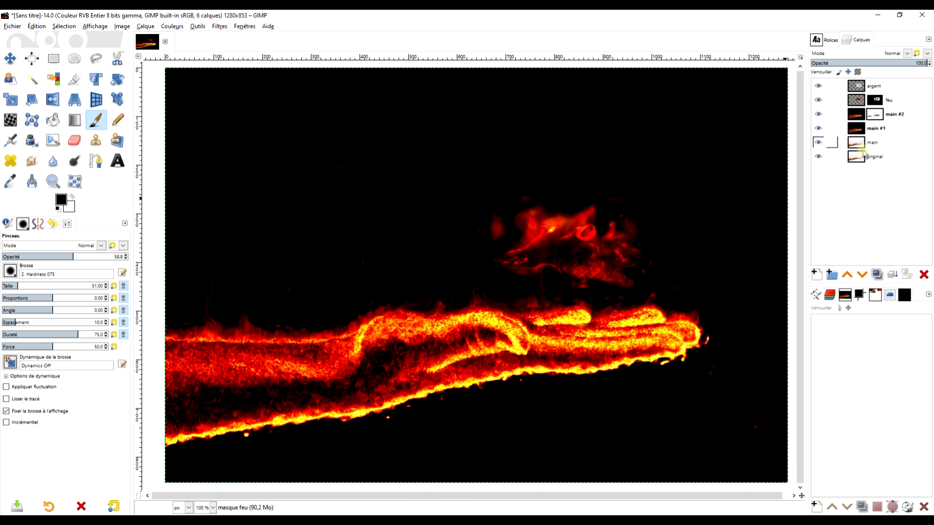